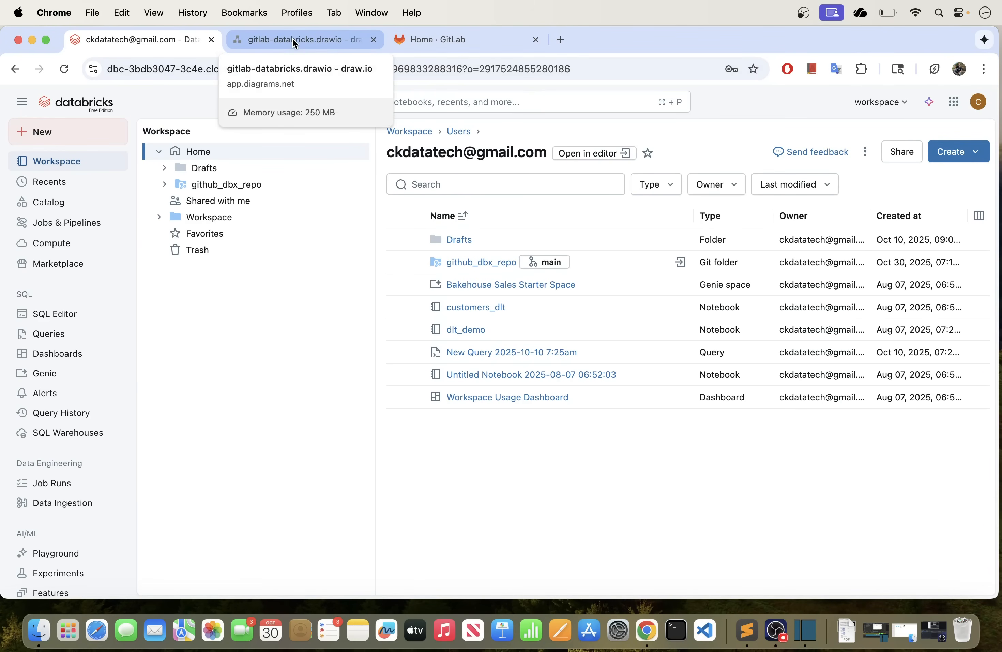
View the GitLab home page, search Google for gitlab in a new tab and look over the results.
click(443, 39)
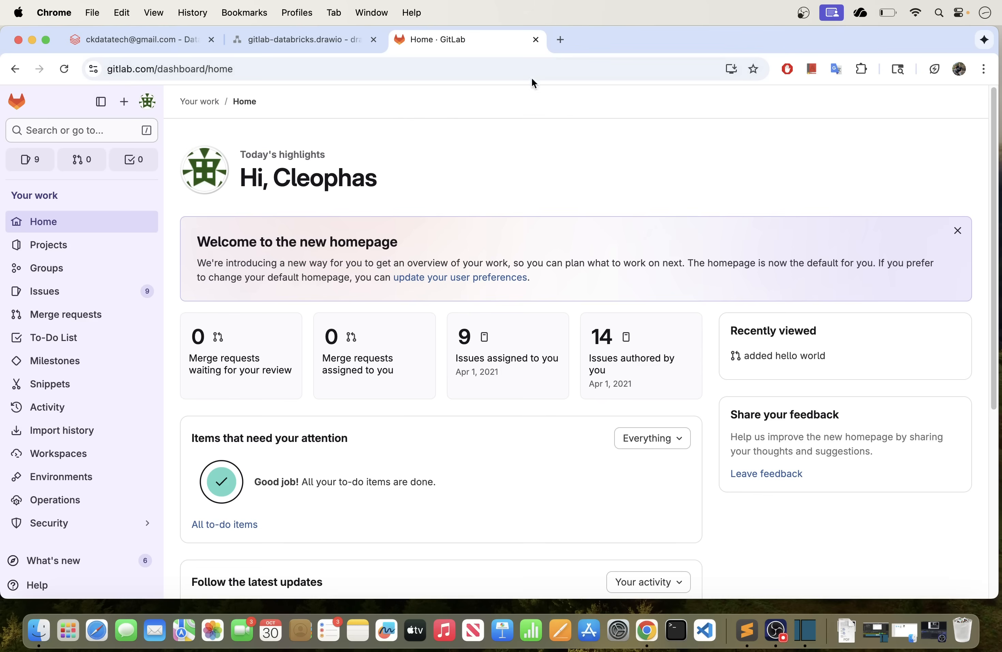
click(560, 41)
text(gitl)
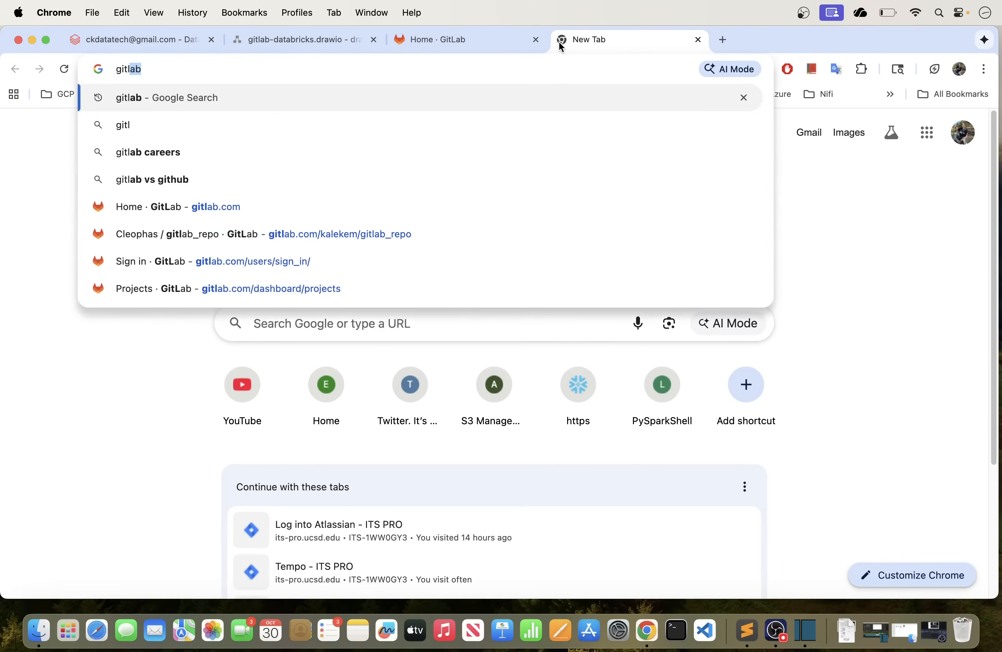
key(Return)
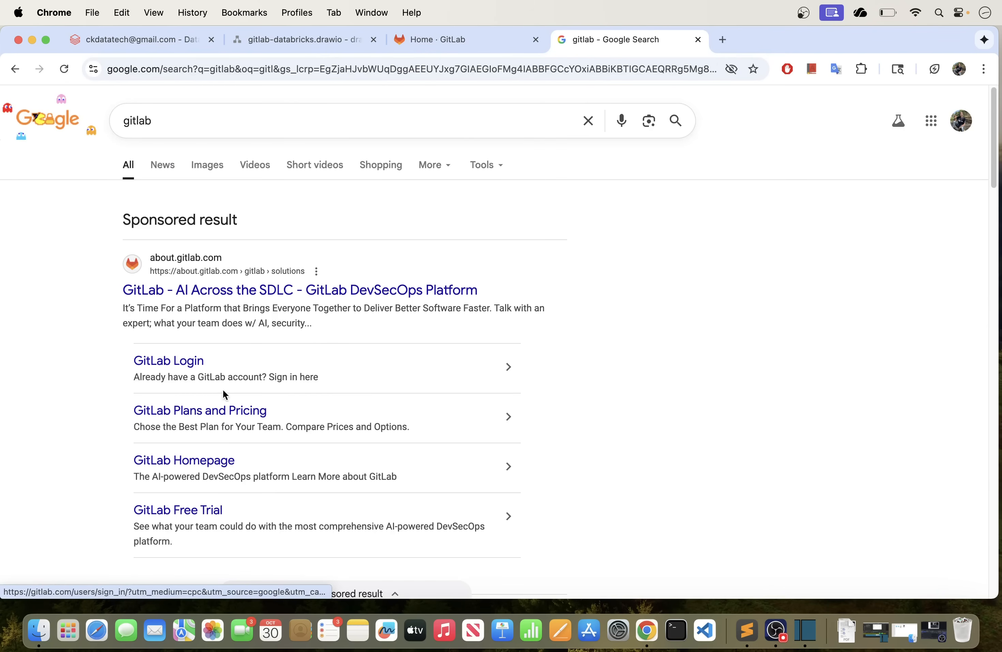
scroll(260, 380, down, 2)
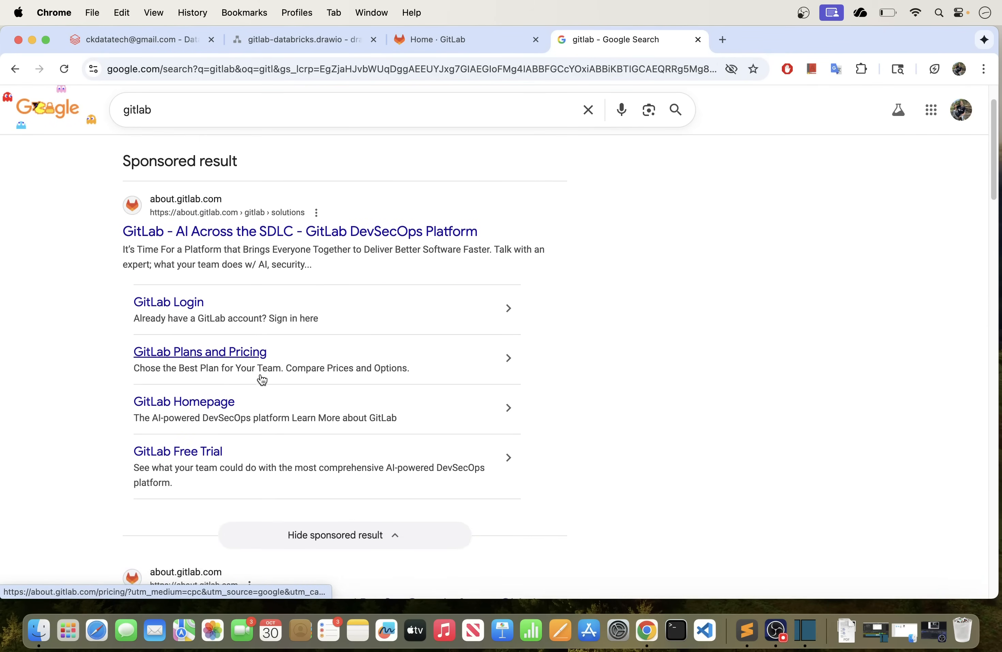
scroll(262, 381, up, 3)
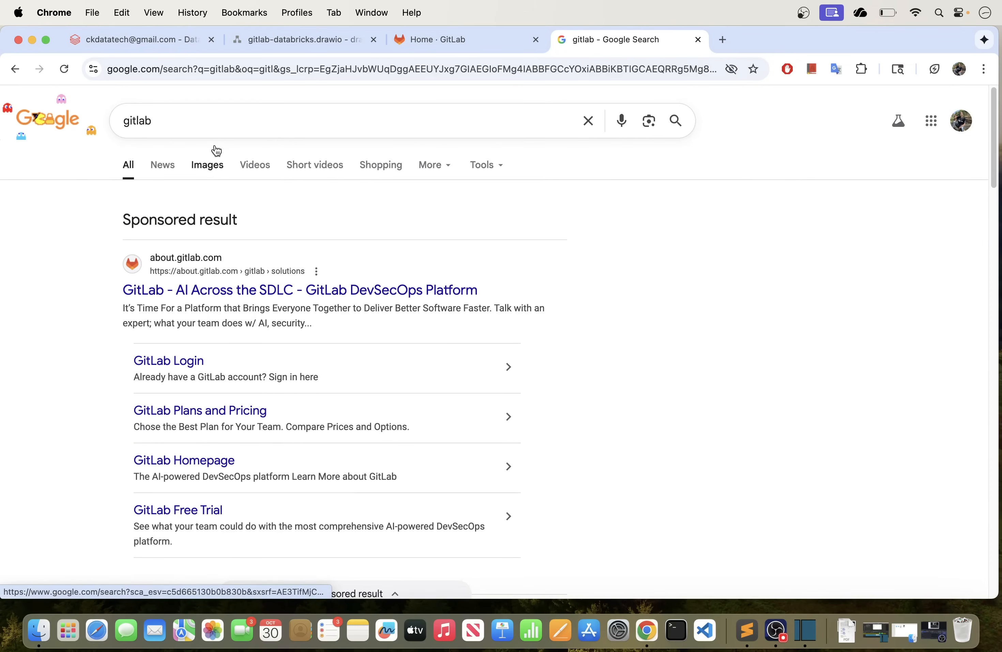
View the integration diagram briefly and reorder the browser tabs so the GitLab home page sits beside the Databricks one.
click(298, 40)
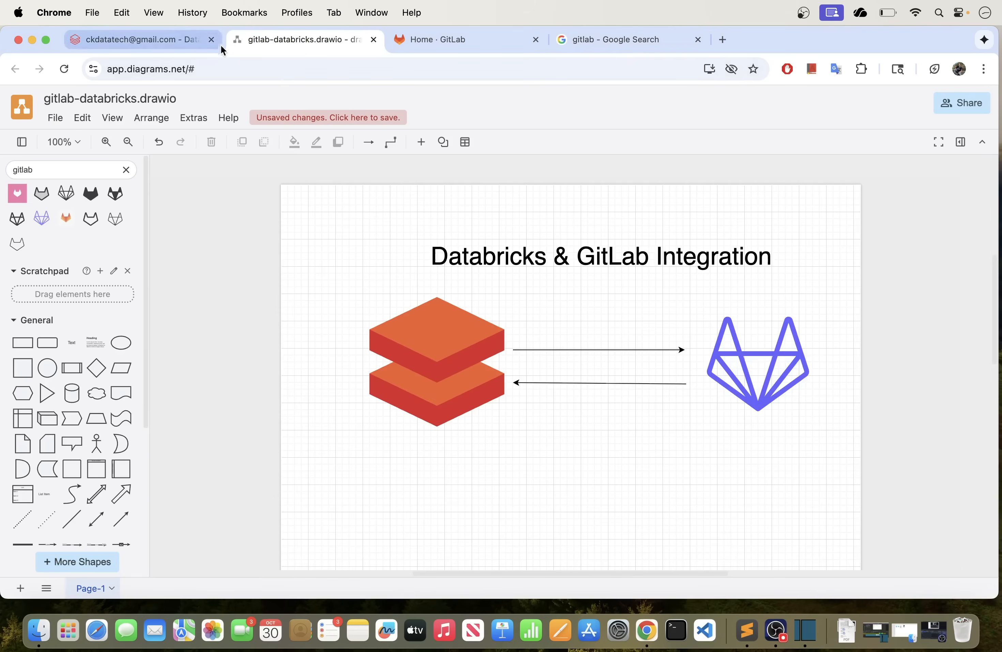
click(452, 44)
drag(448, 39, 296, 42)
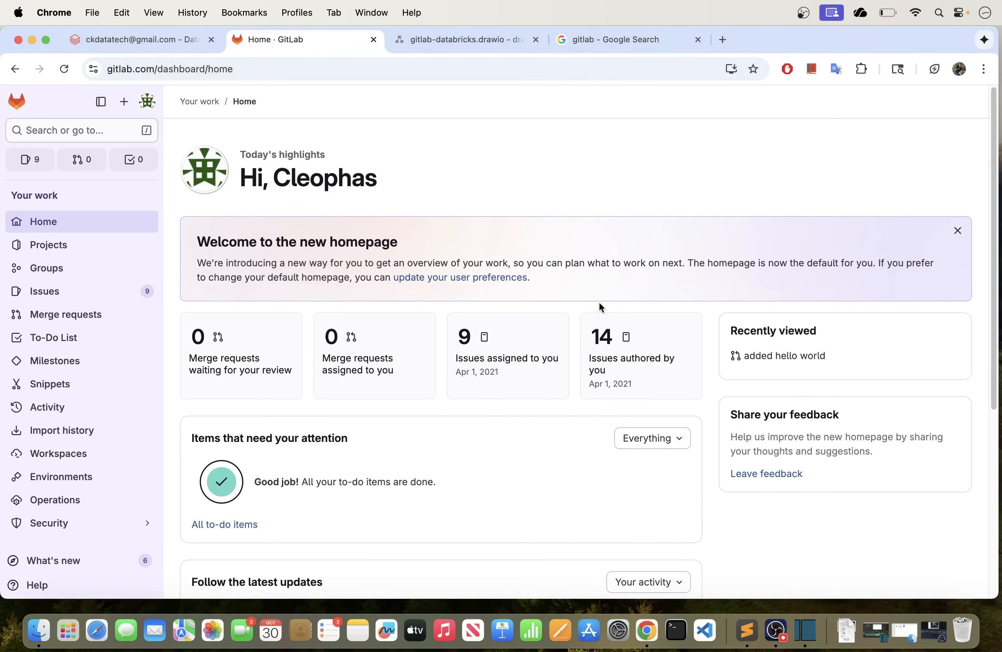
Switch to Databricks and look through the Compute, Marketplace, Jobs & Pipelines and Catalog pages.
click(134, 41)
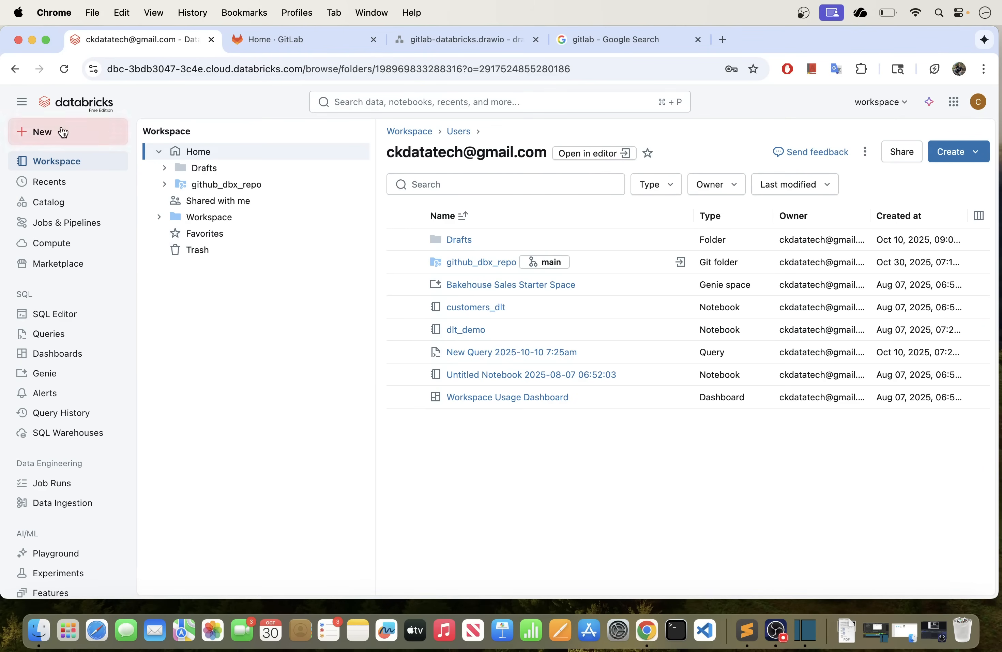
click(55, 247)
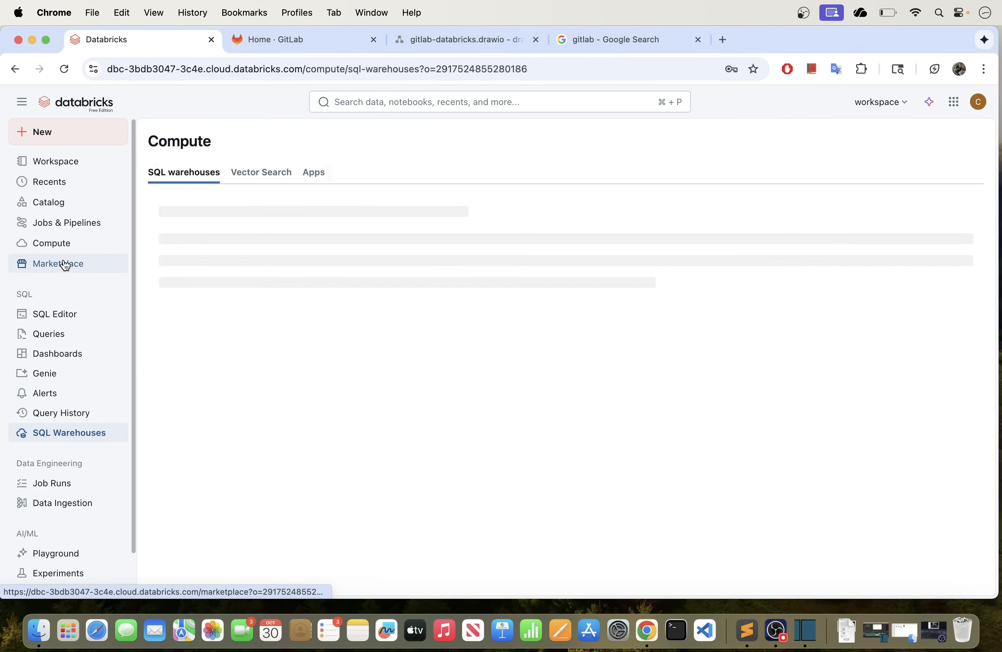
click(65, 265)
click(50, 223)
click(55, 202)
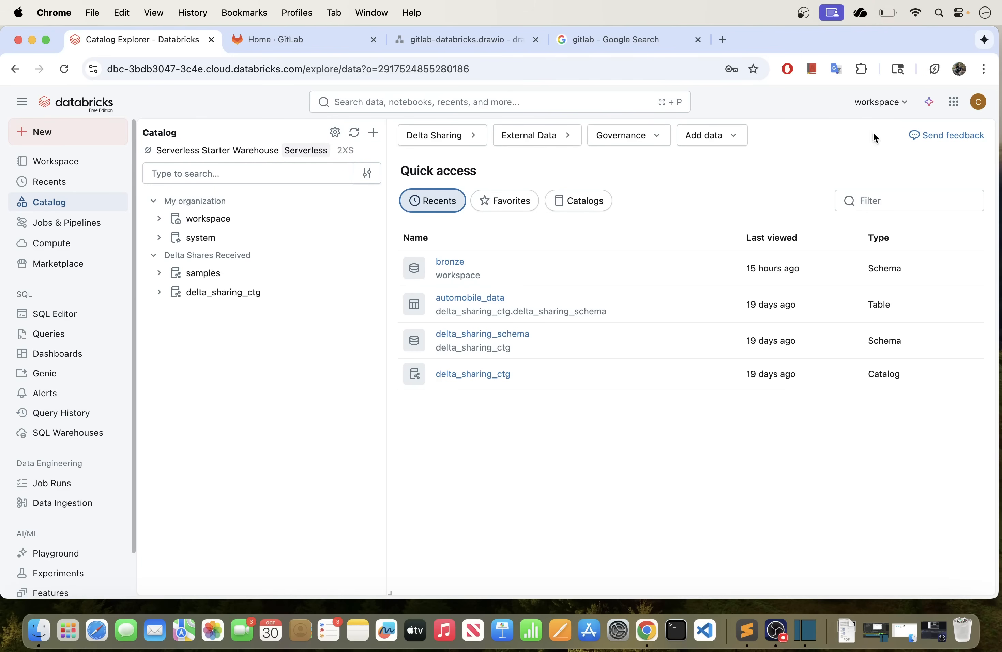
Open the Linked accounts page in the Databricks user settings.
click(980, 104)
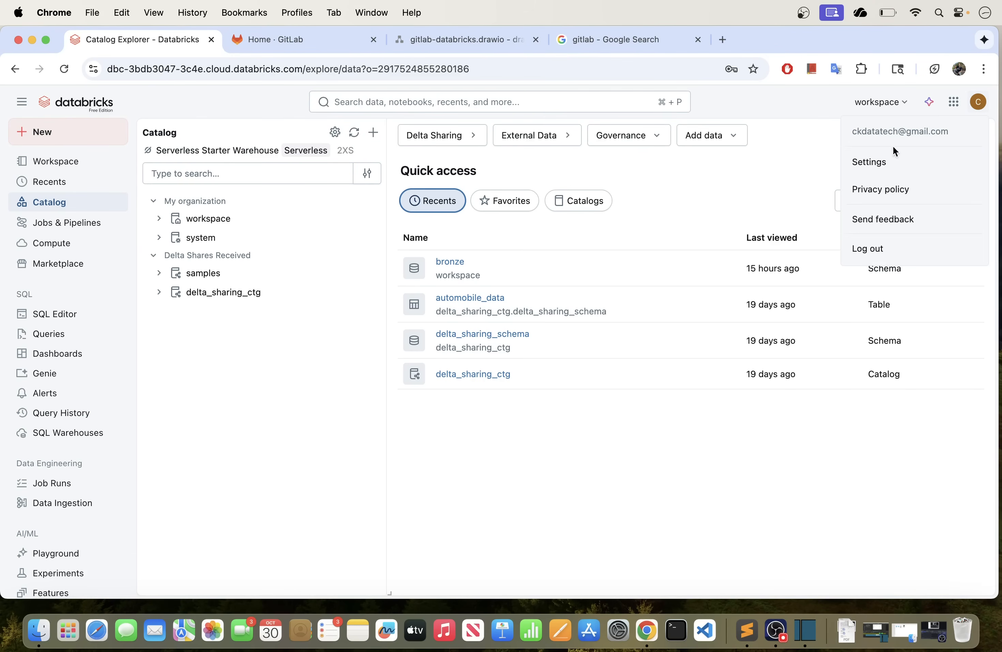
click(881, 166)
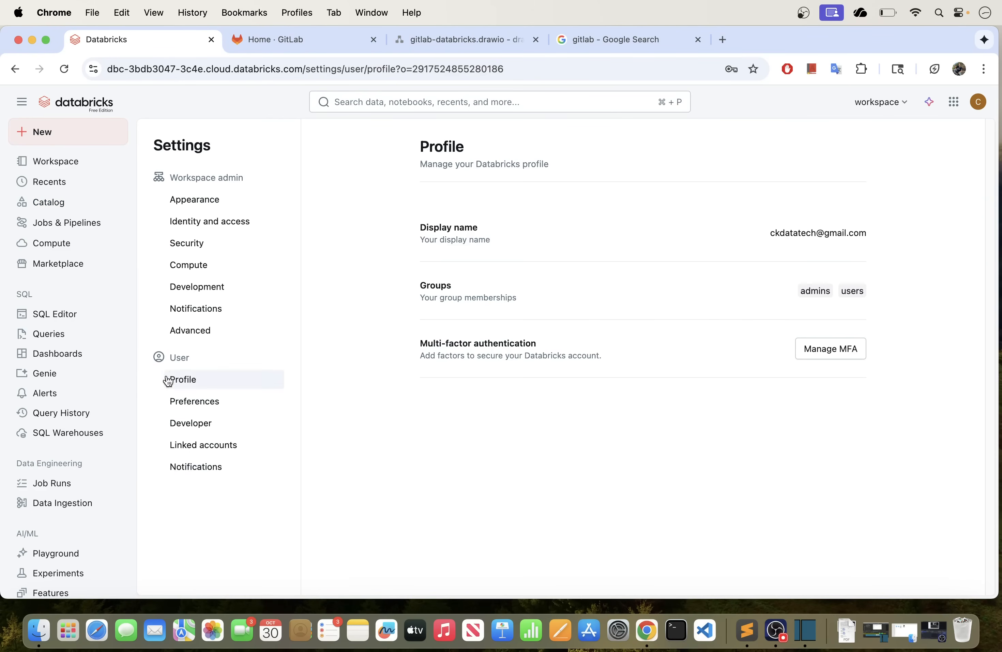
click(193, 445)
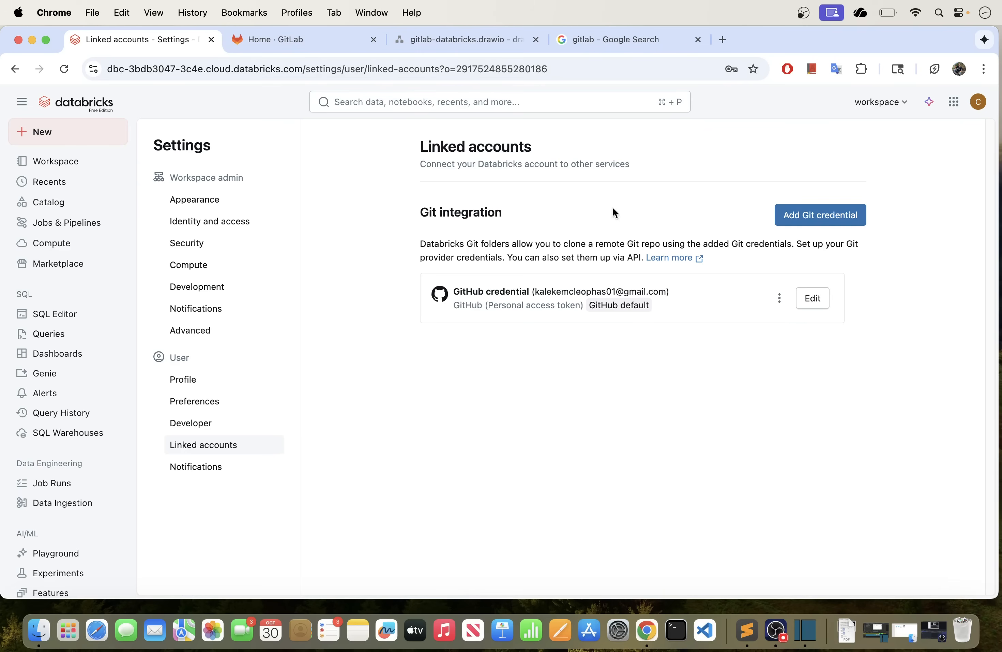
Start a new Git credential with GitLab as the provider and the nickname gitlab_cred.
click(809, 217)
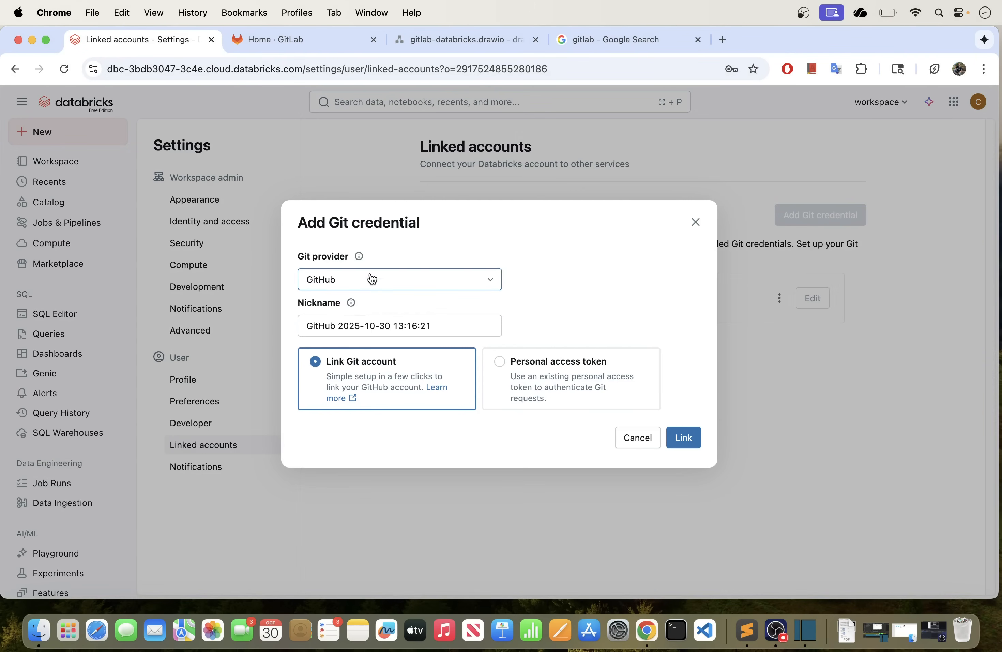
click(373, 286)
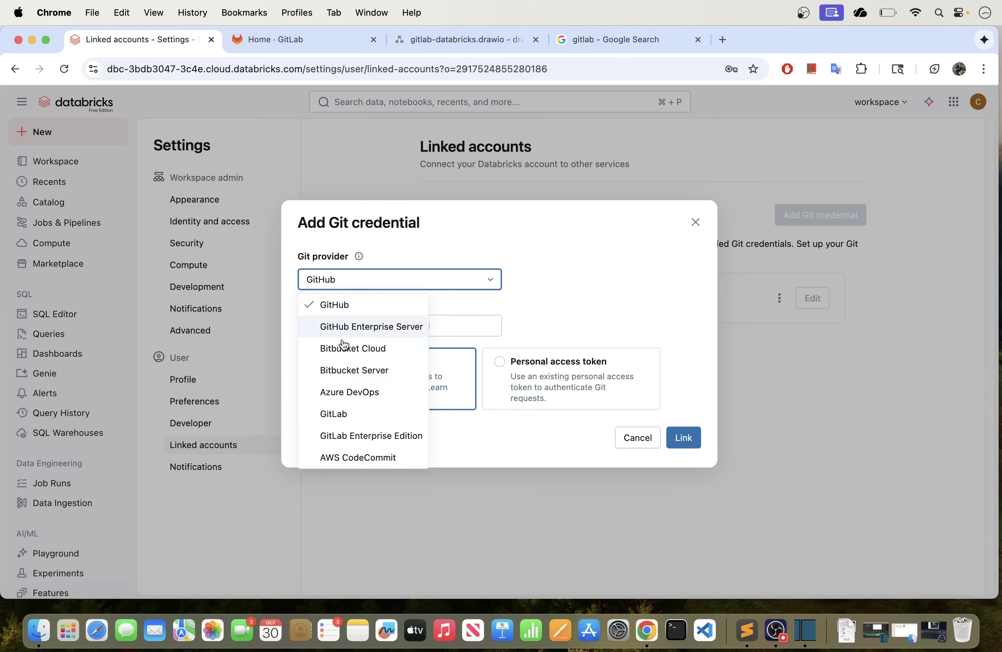
click(350, 417)
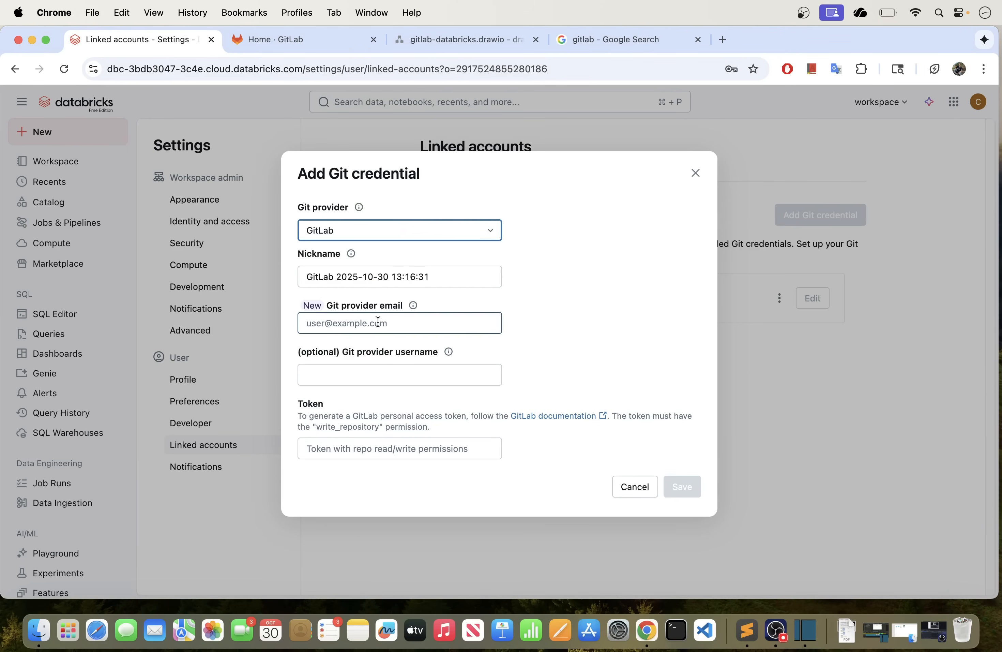
drag(460, 279, 298, 277)
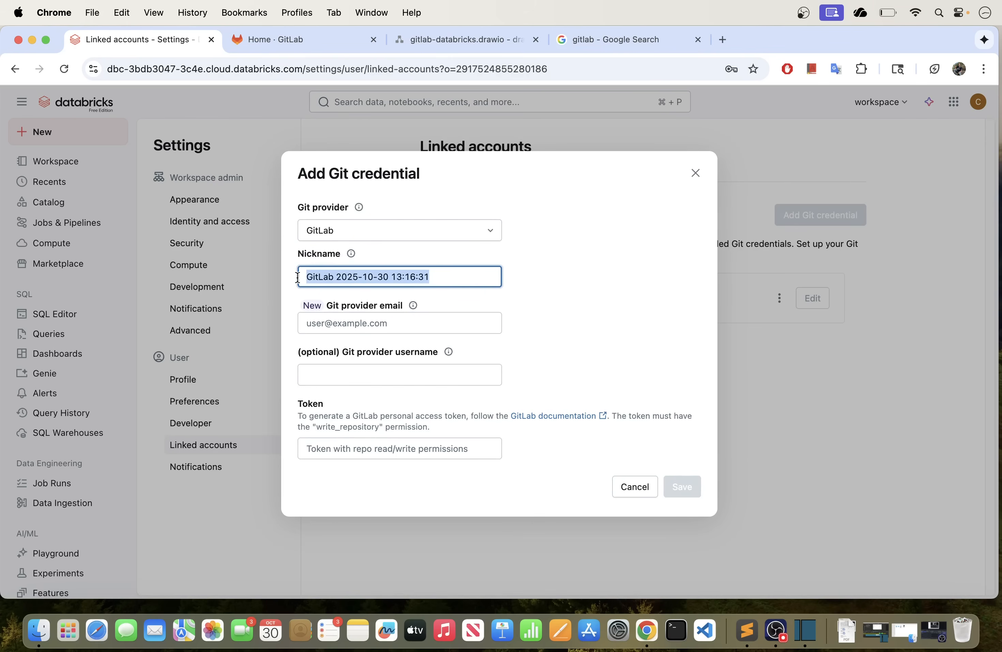
text(gitlab_cred)
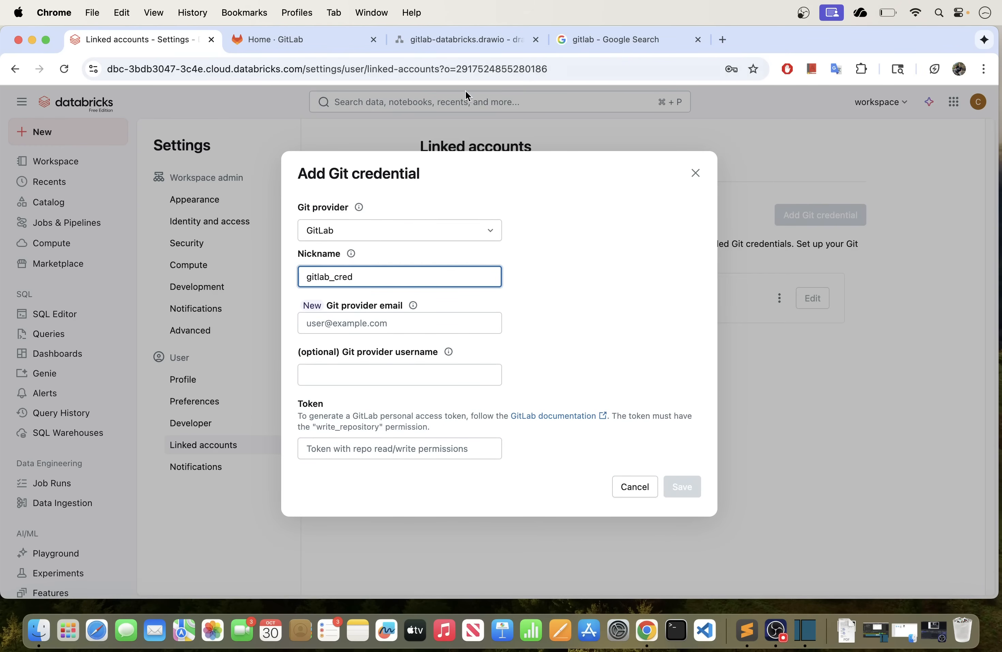
Switch to GitLab and open the Personal access tokens page in the user settings.
click(268, 41)
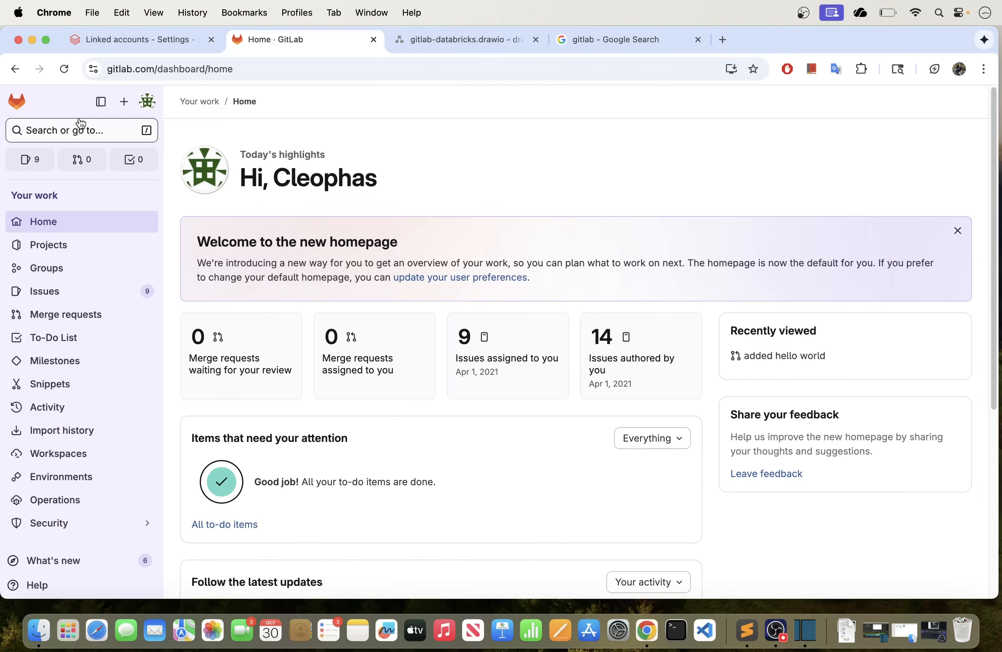
click(147, 103)
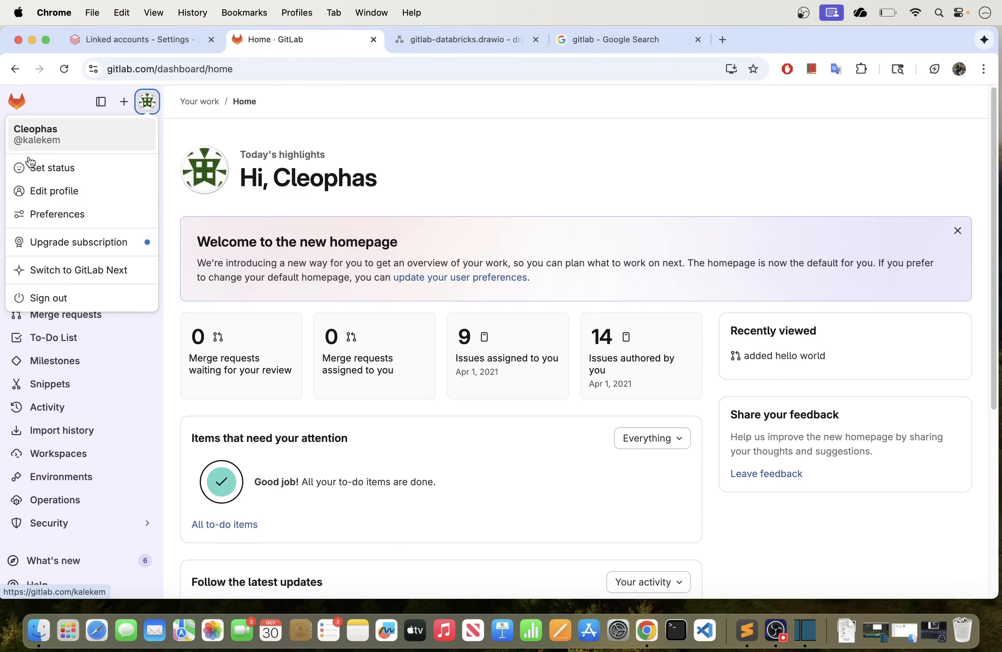
click(78, 192)
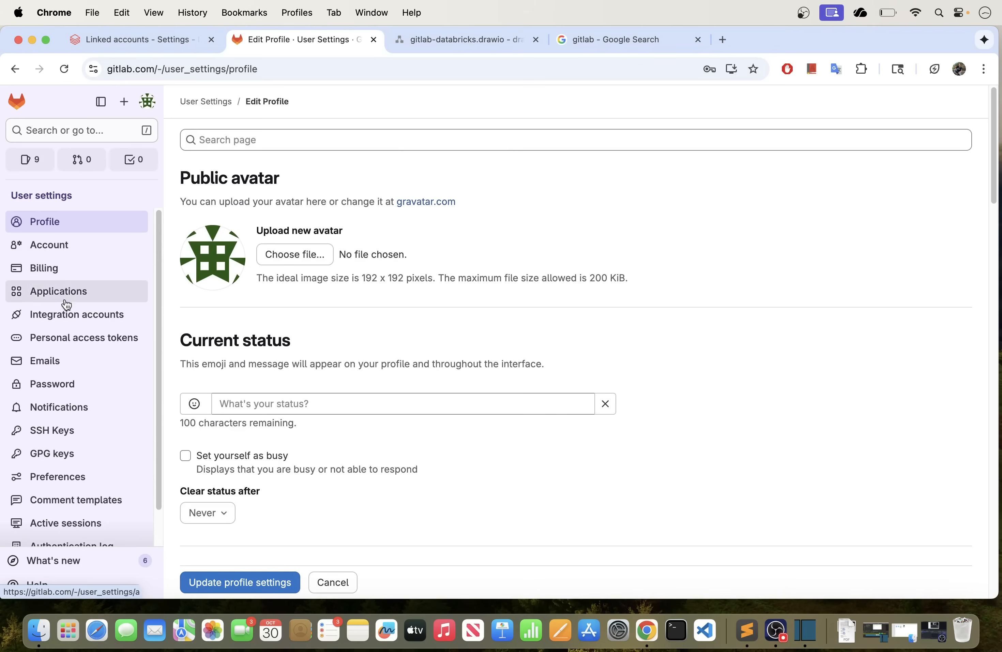
click(90, 343)
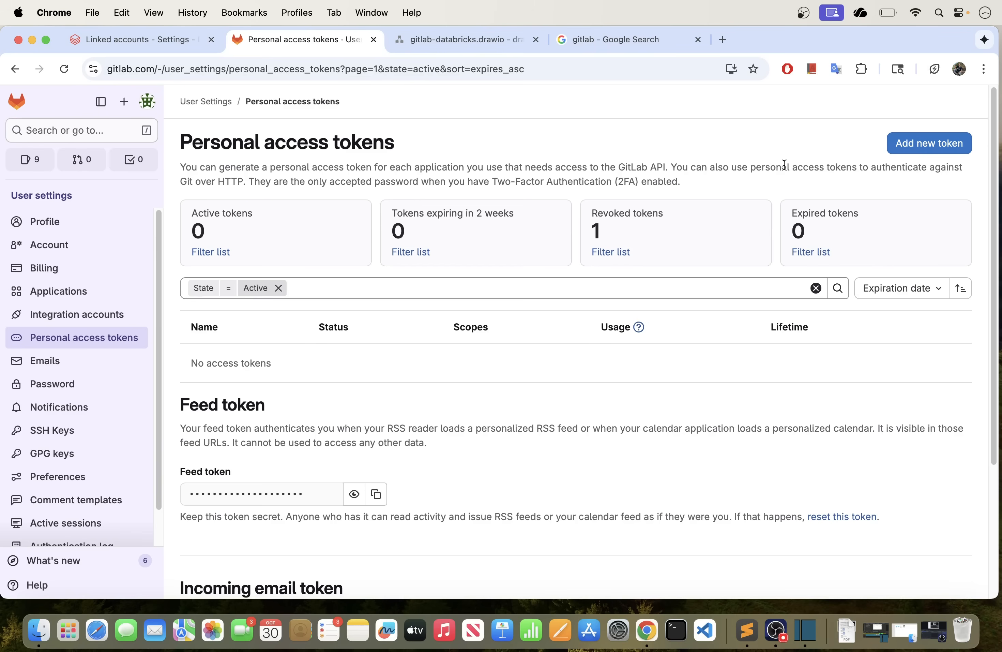
Start a new personal access token and name it gitlab_dbx_token.
click(916, 148)
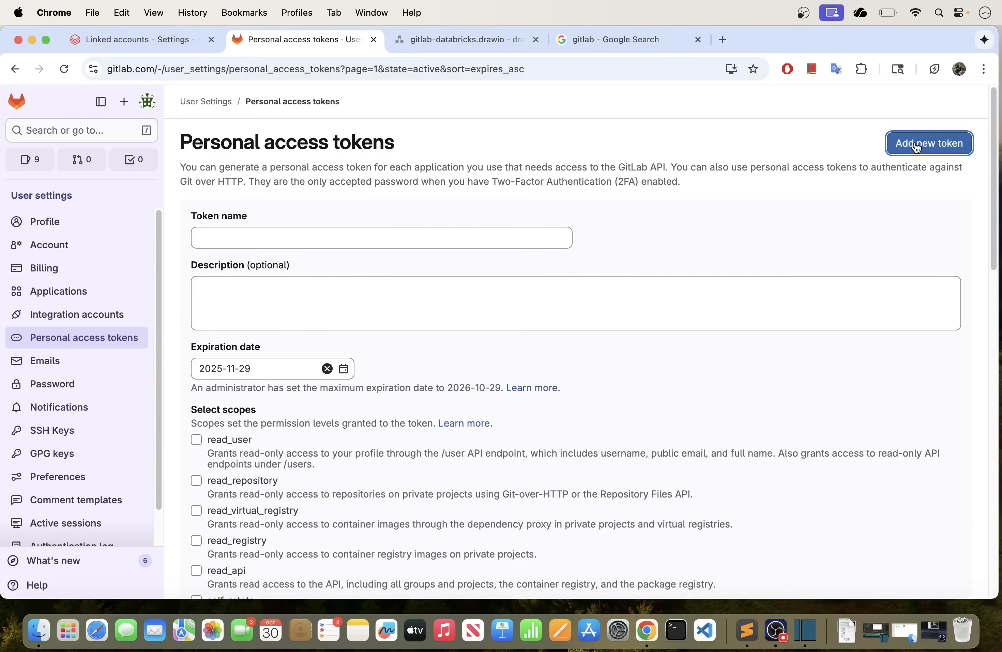
click(239, 238)
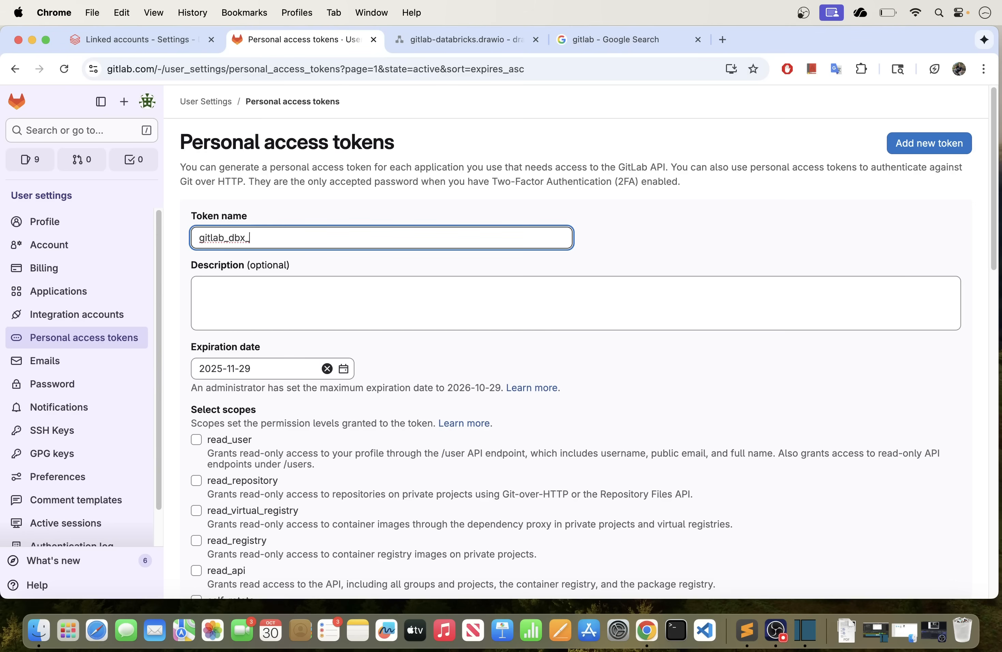
text(token)
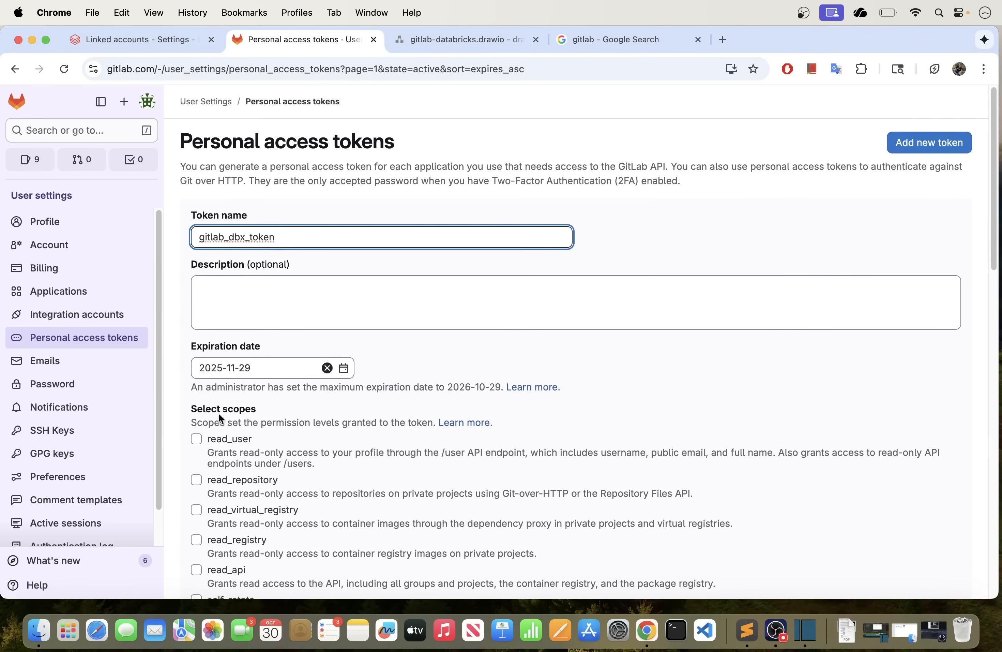
Review the available scopes and grant the new token the read_user, write_repository and api scopes.
scroll(218, 412, down, 3)
scroll(220, 412, down, 3)
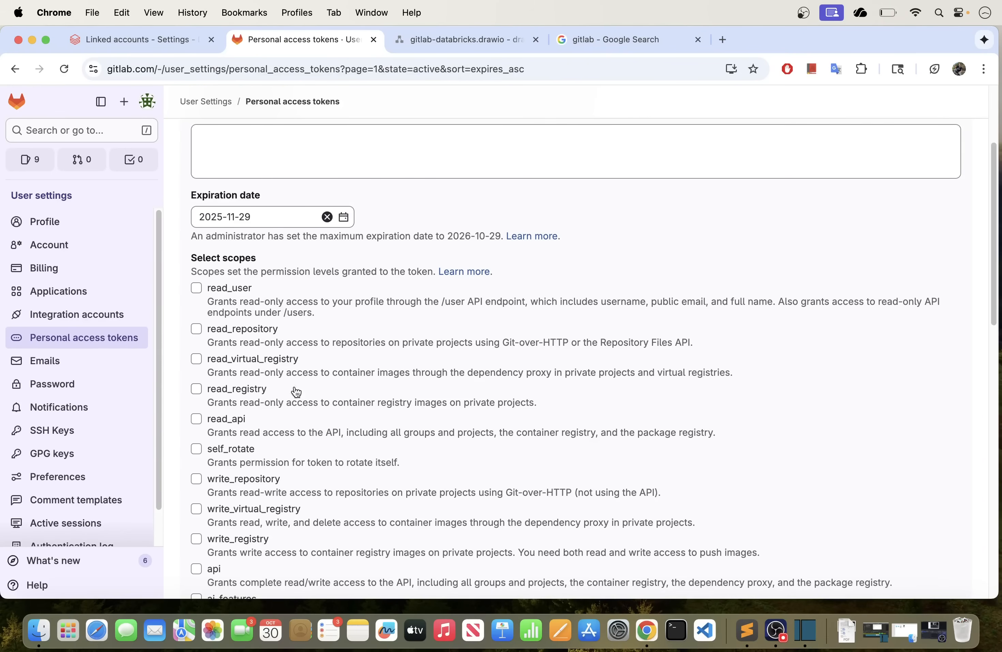
scroll(330, 419, down, 1)
scroll(329, 420, down, 2)
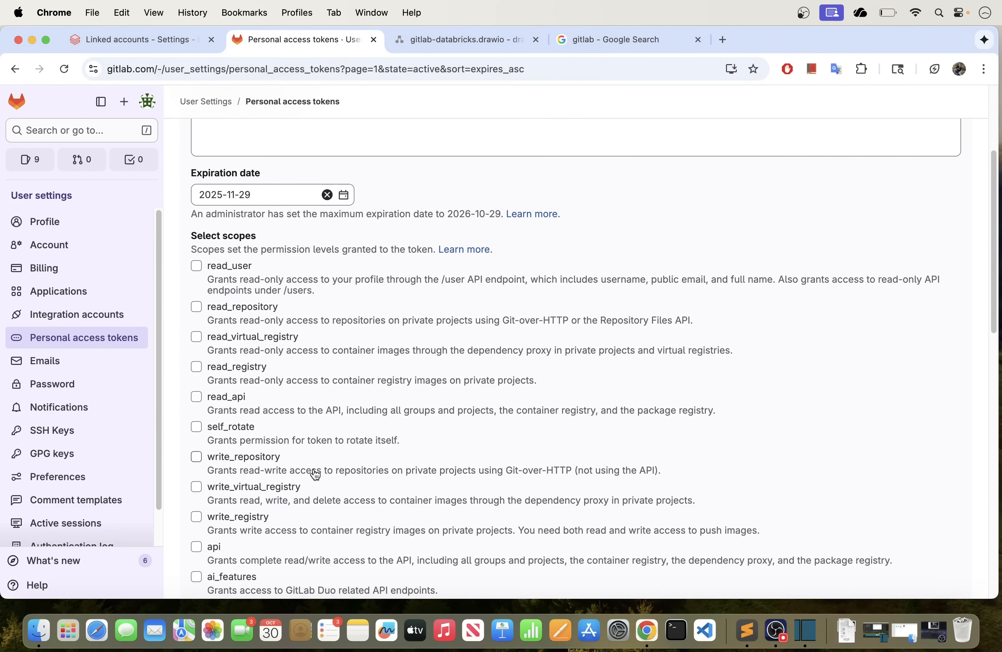
scroll(310, 449, down, 5)
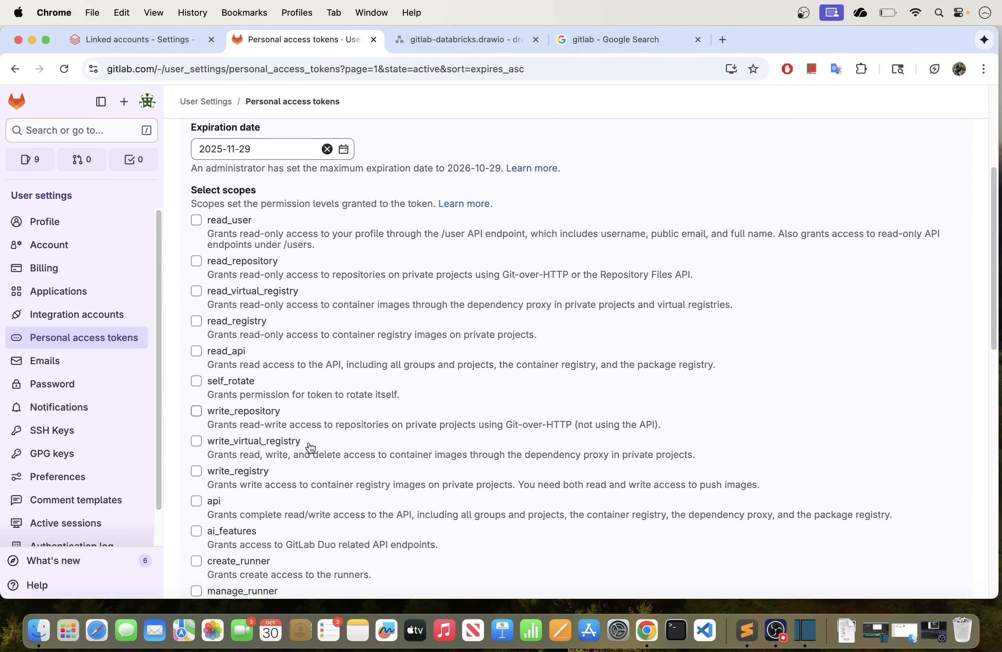
scroll(312, 447, down, 5)
scroll(312, 447, up, 12)
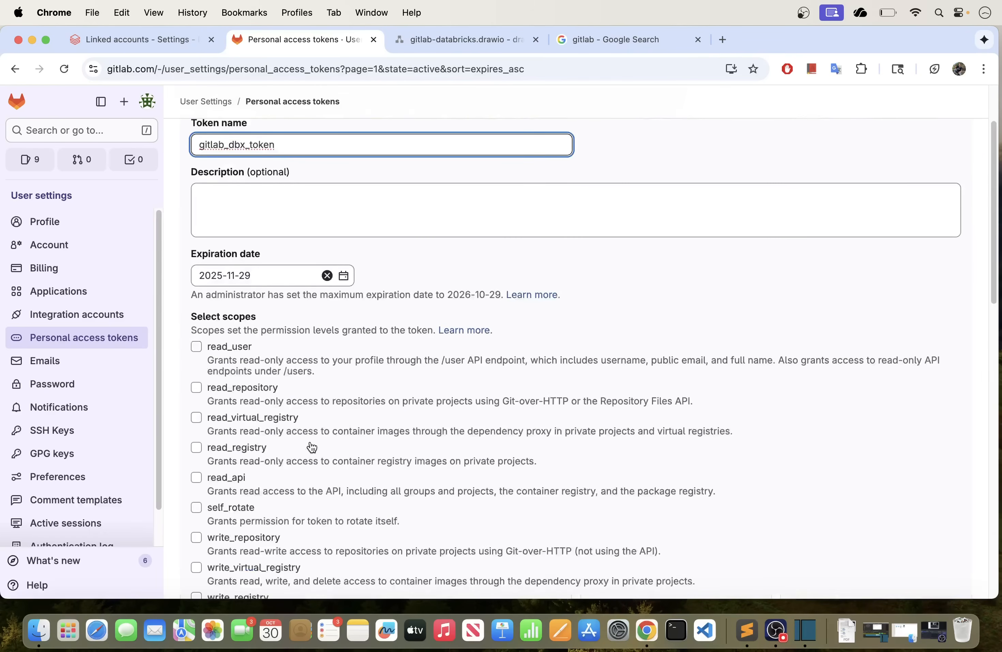
scroll(312, 447, down, 5)
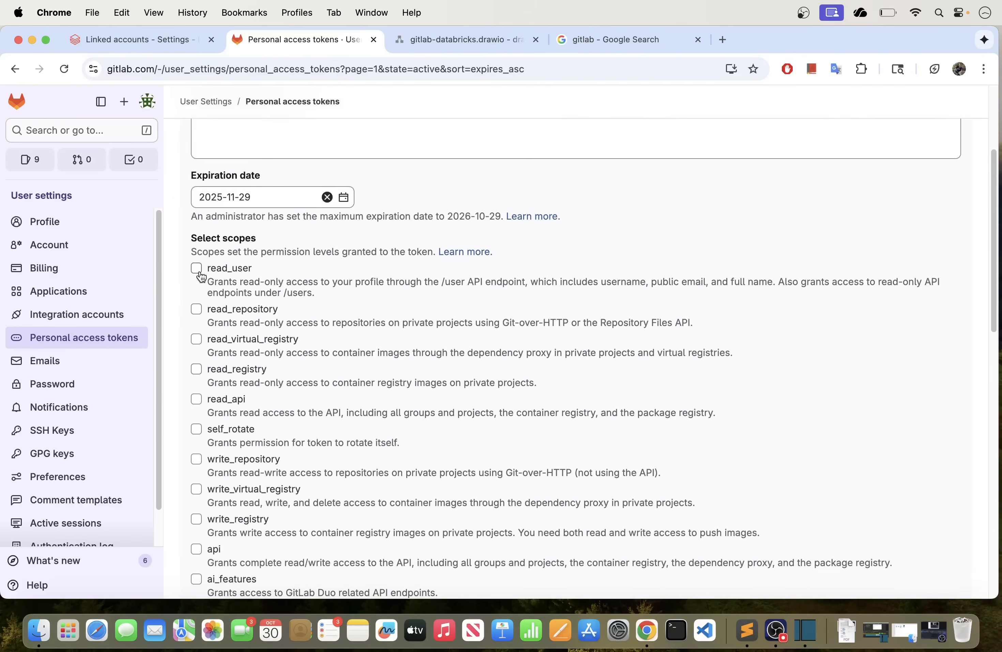
click(198, 271)
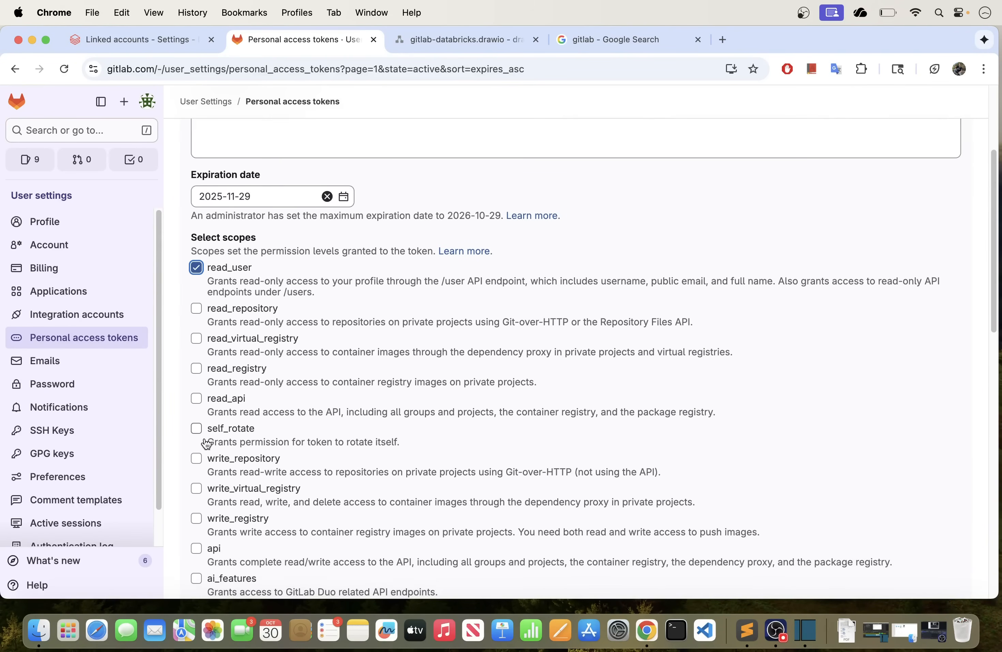
scroll(203, 441, down, 1)
click(274, 447)
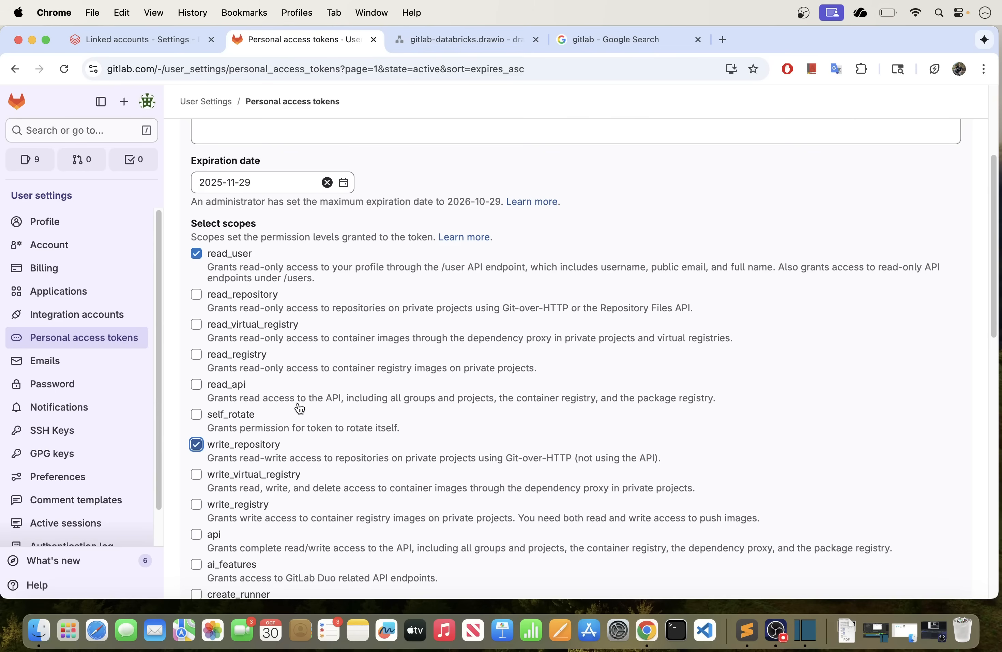
scroll(310, 401, down, 1)
scroll(309, 402, down, 6)
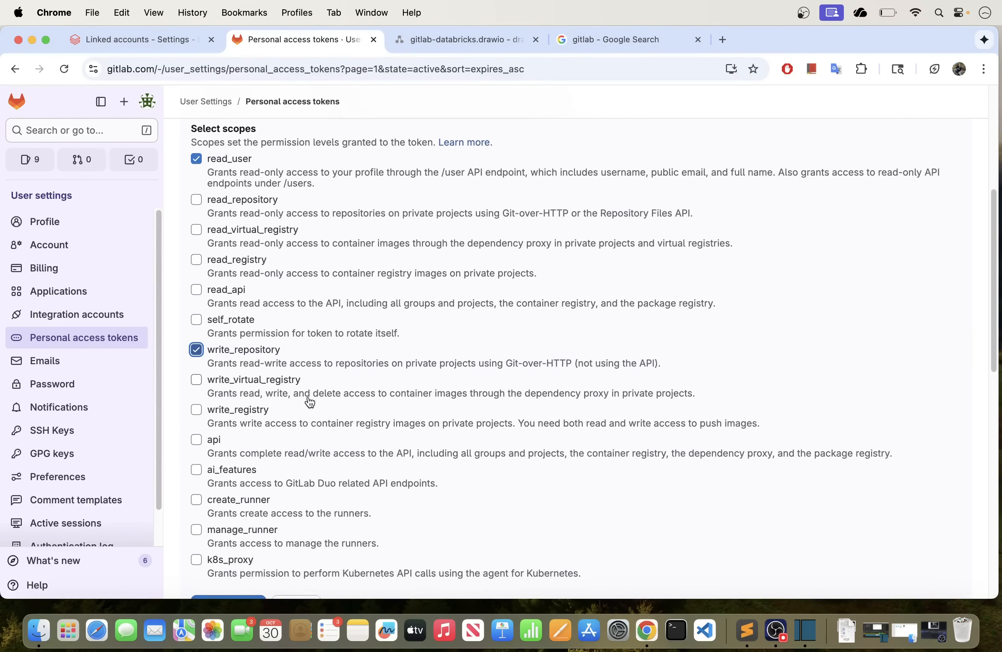
scroll(308, 398, down, 2)
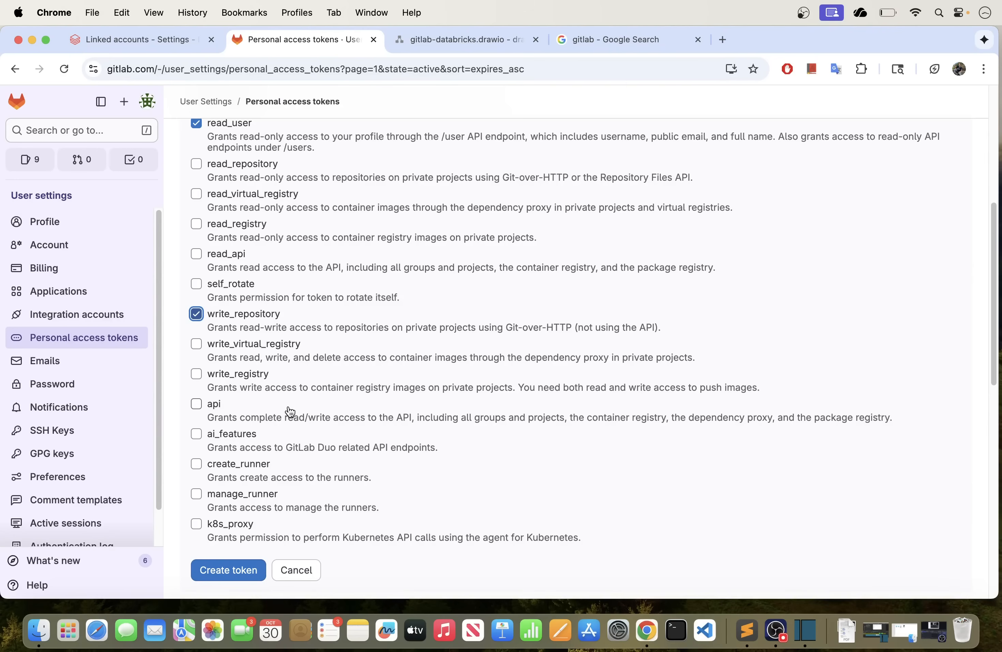
click(211, 411)
scroll(268, 445, down, 5)
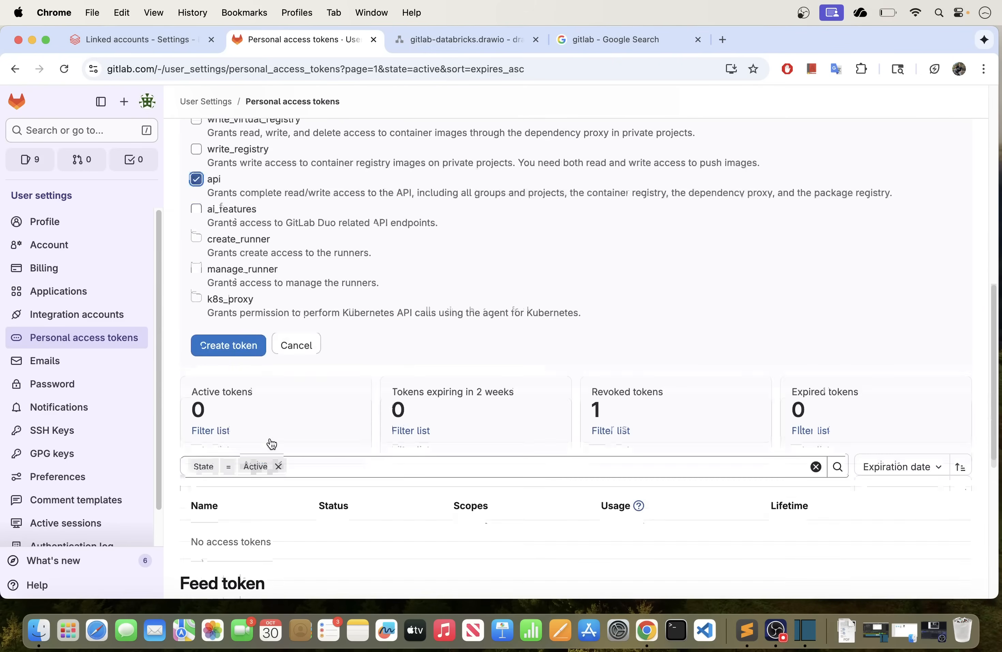
Create the gitlab_dbx_token personal access token, copy it, and paste the token into a blank Sublime Text file for safekeeping.
click(231, 347)
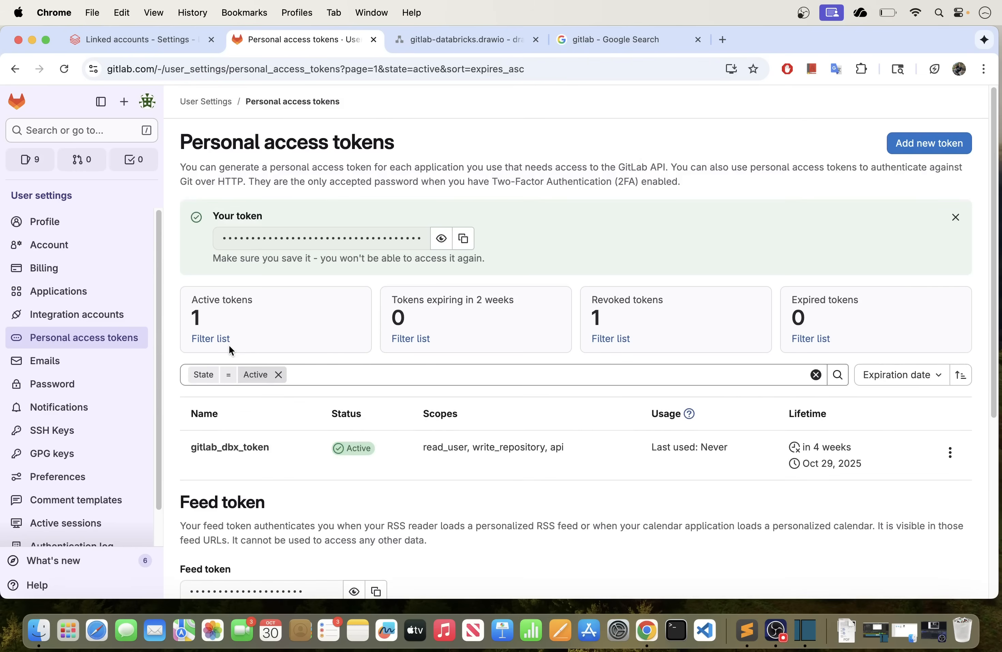
click(464, 240)
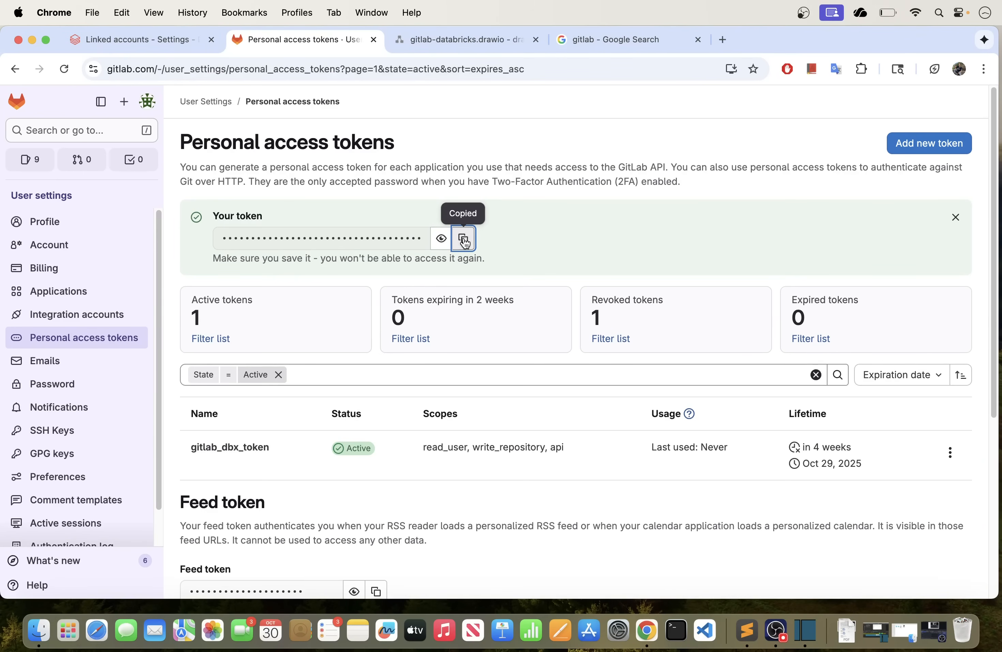
click(739, 625)
key(super+v)
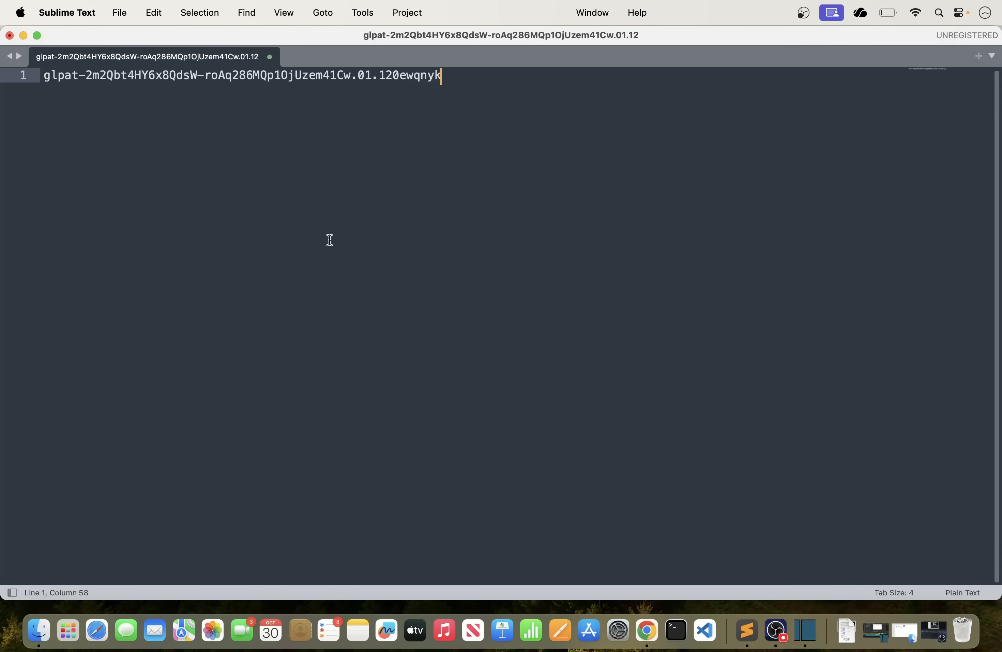
key(super+Tab)
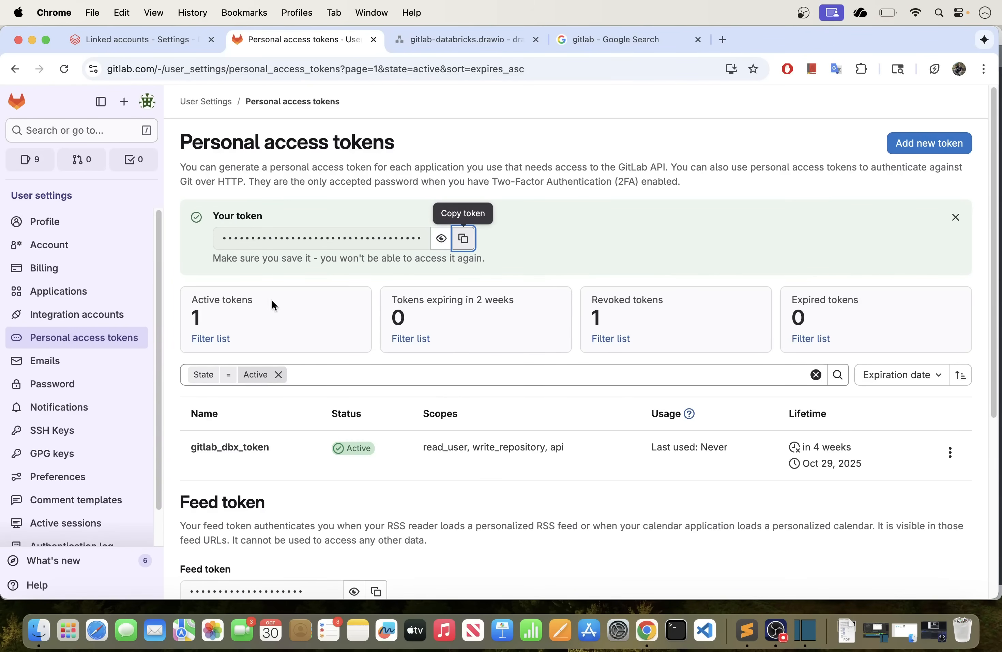
Return to the Databricks Git credential form and fill in the Git provider email and the Git provider username.
scroll(348, 358, down, 5)
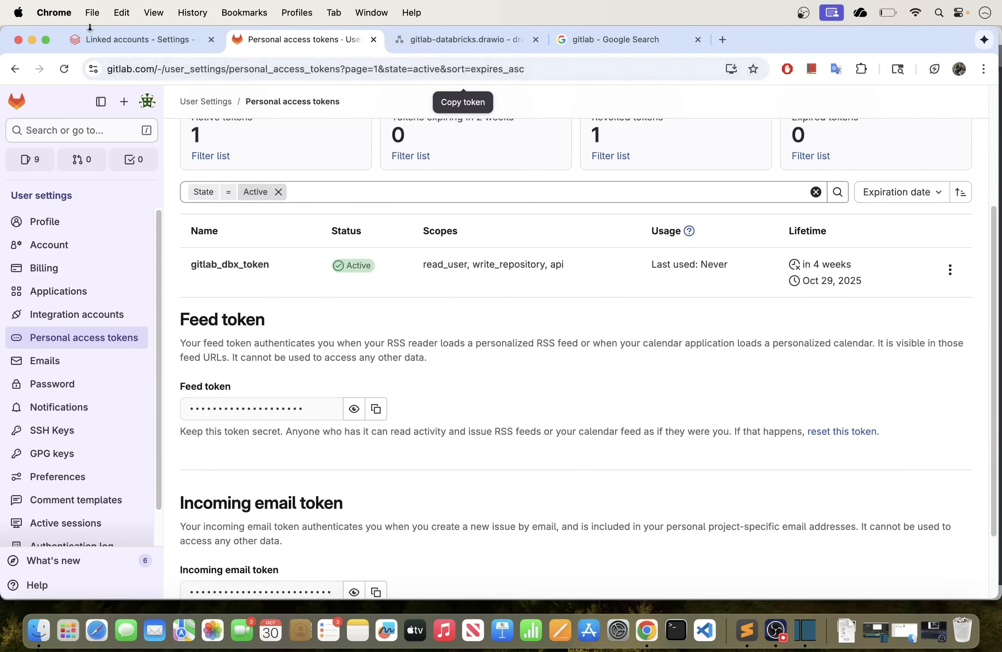
click(142, 40)
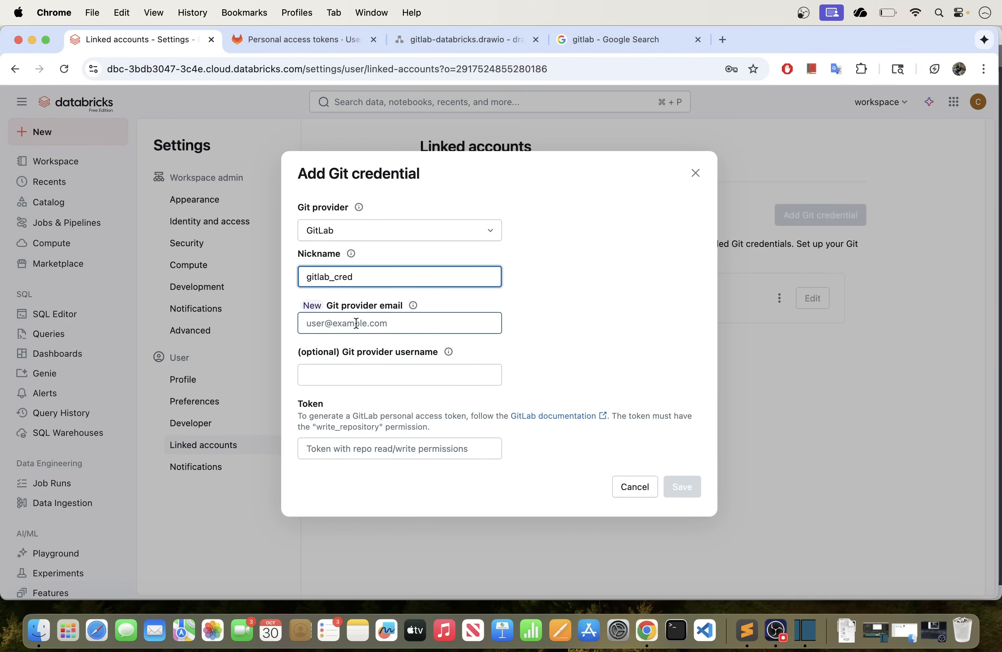
click(308, 323)
click(413, 357)
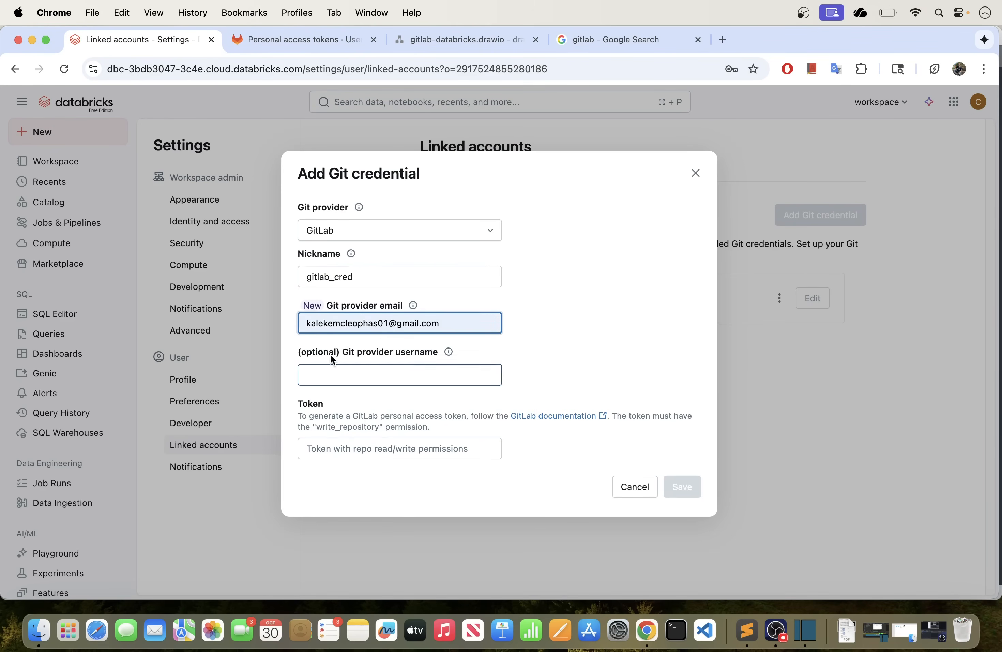
click(362, 324)
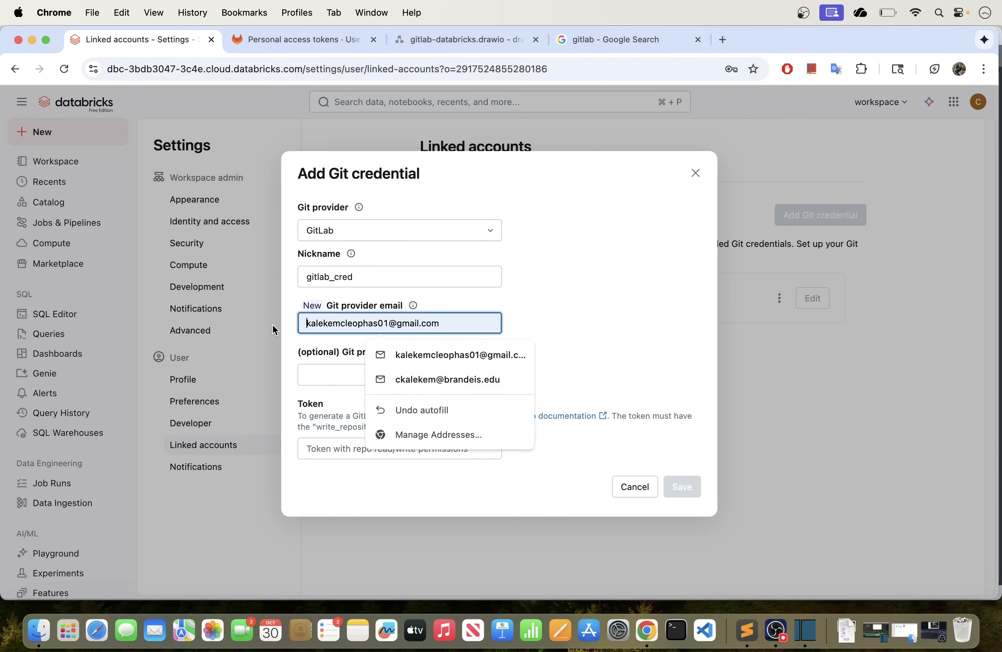
click(558, 322)
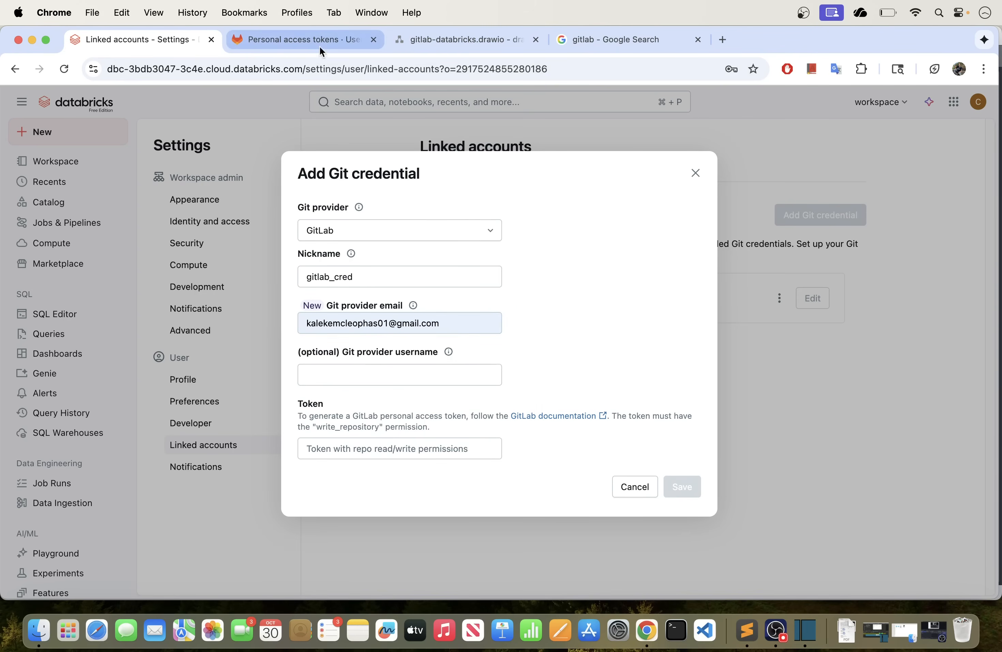
click(341, 373)
text(kalekem)
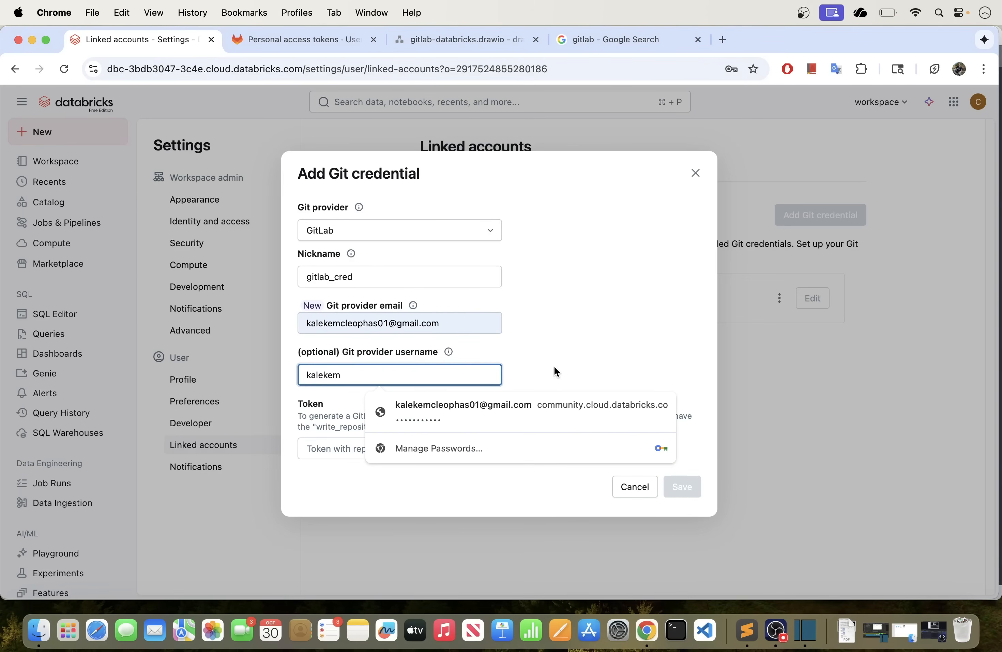
click(533, 365)
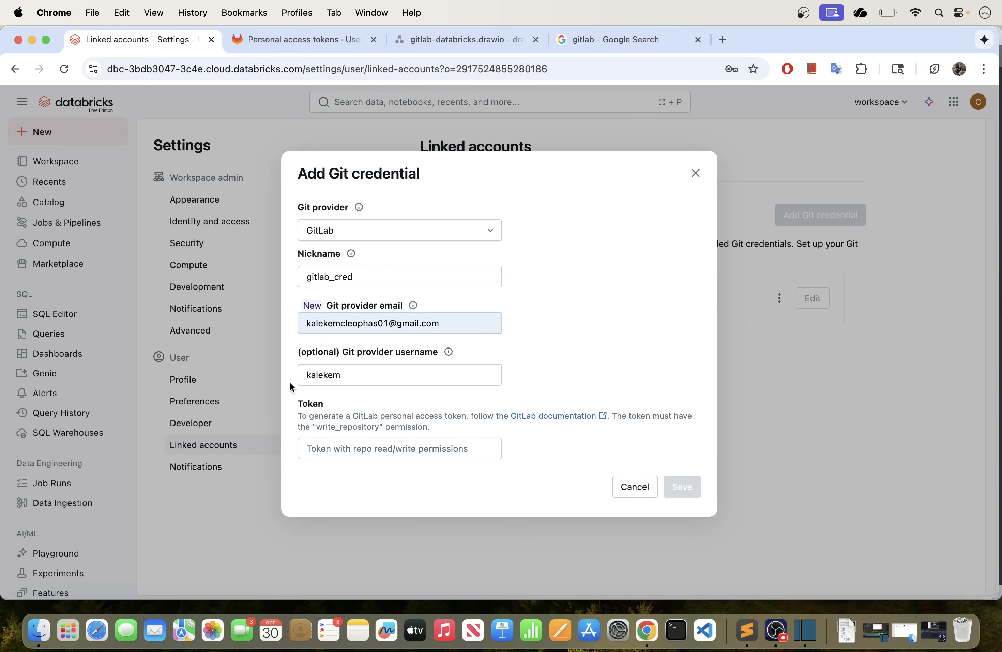
Copy the saved access token from Sublime Text and paste it into the Token field of the Git credential form.
click(347, 452)
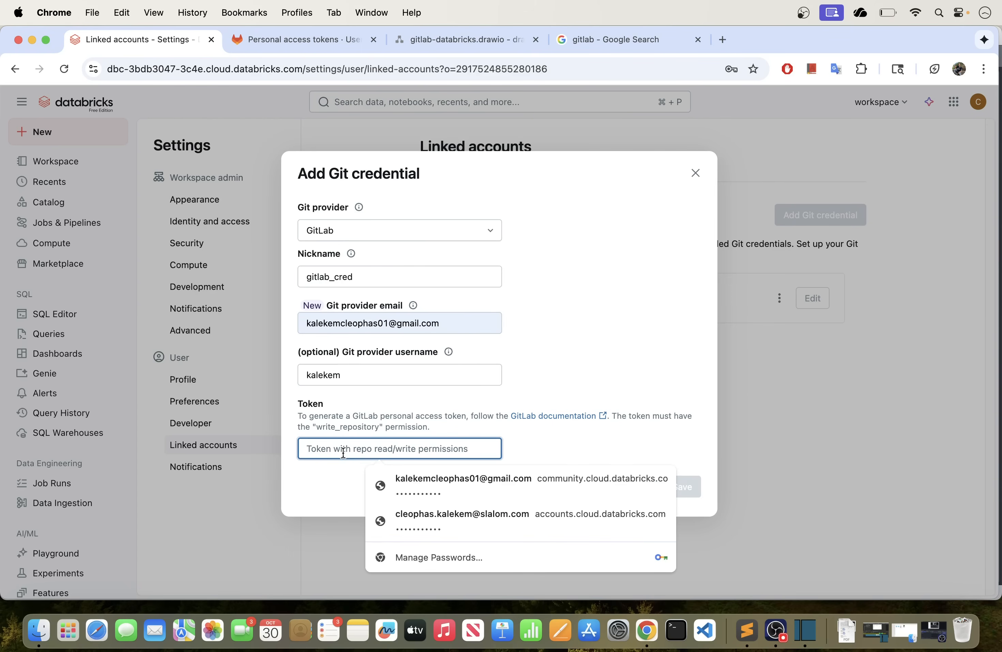
click(529, 442)
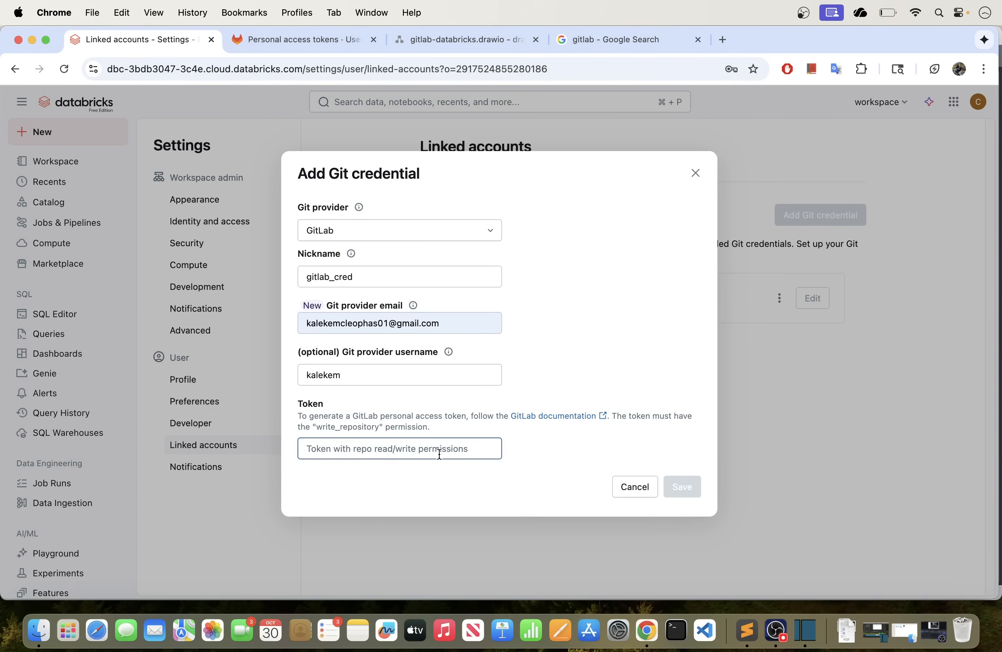
click(747, 630)
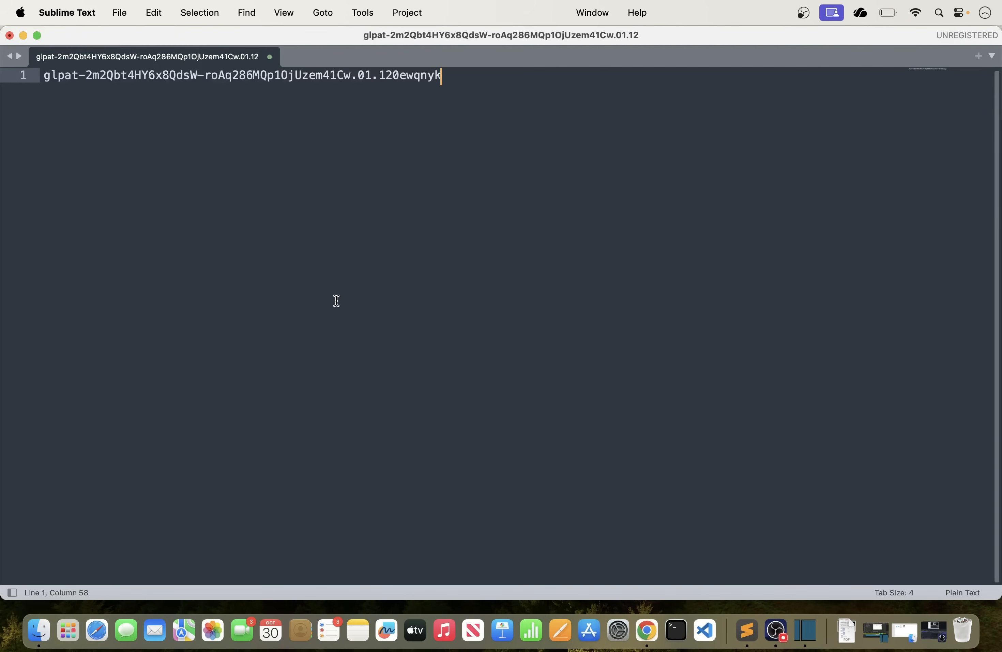
key(super+a)
key(super+c)
key(super+Tab)
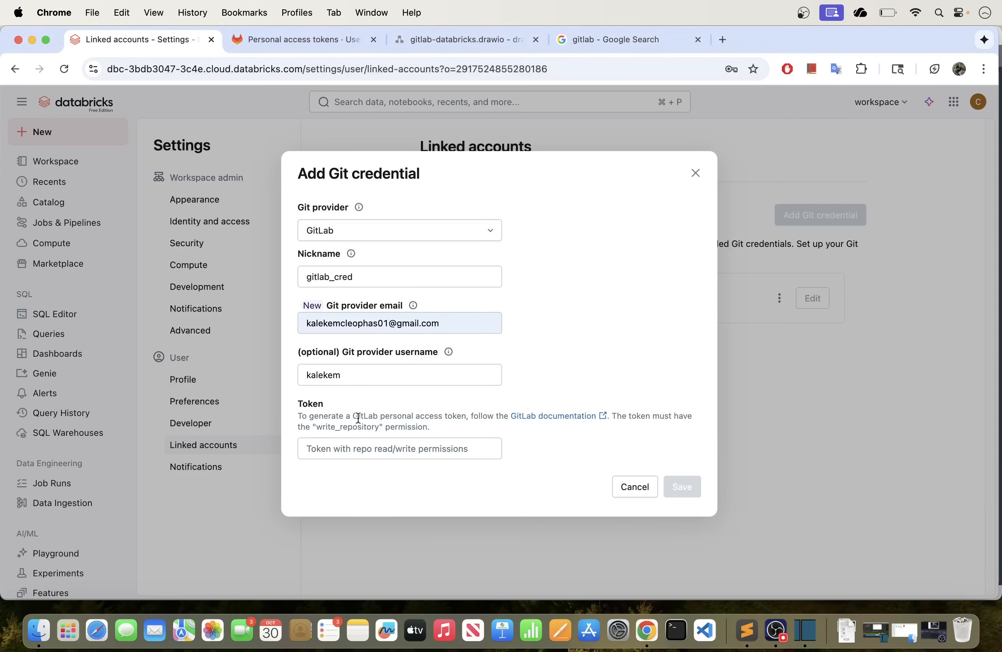
click(359, 450)
key(super+v)
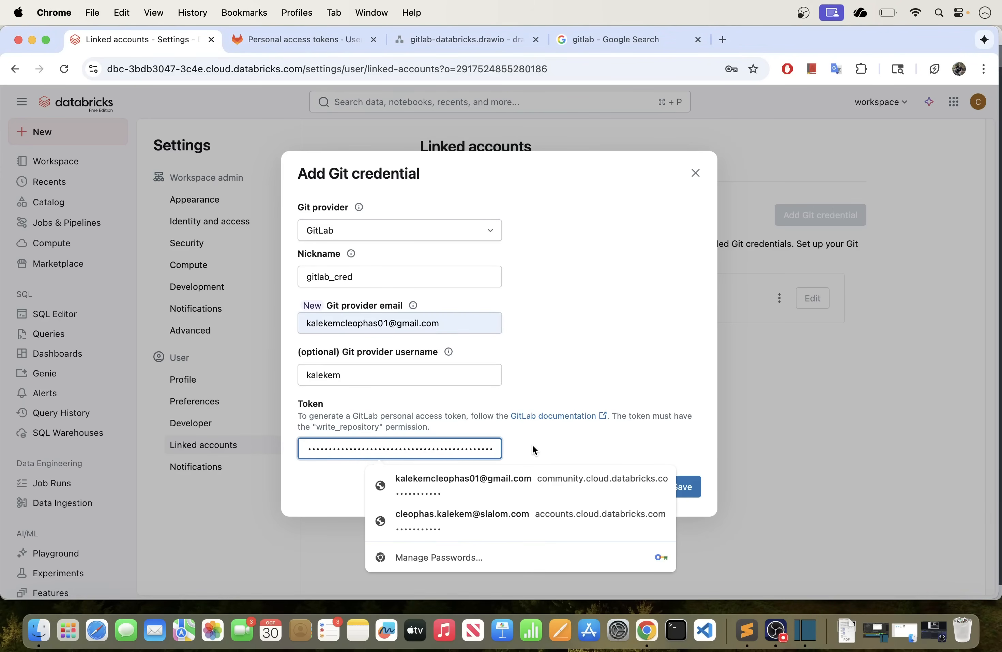
click(544, 448)
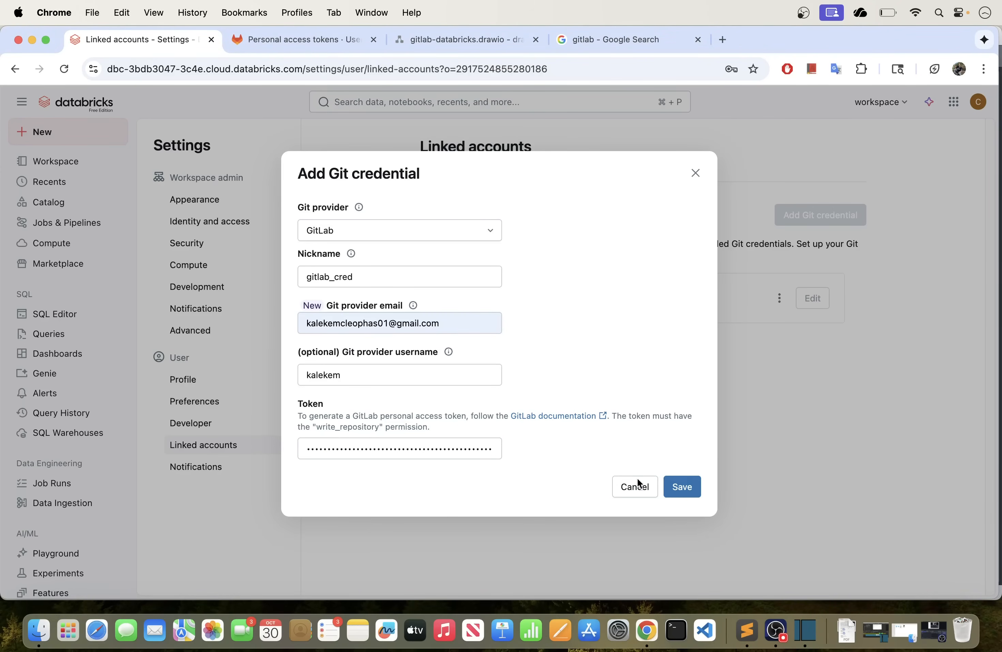
Save the gitlab_cred credential and dismiss the notifications.
click(682, 486)
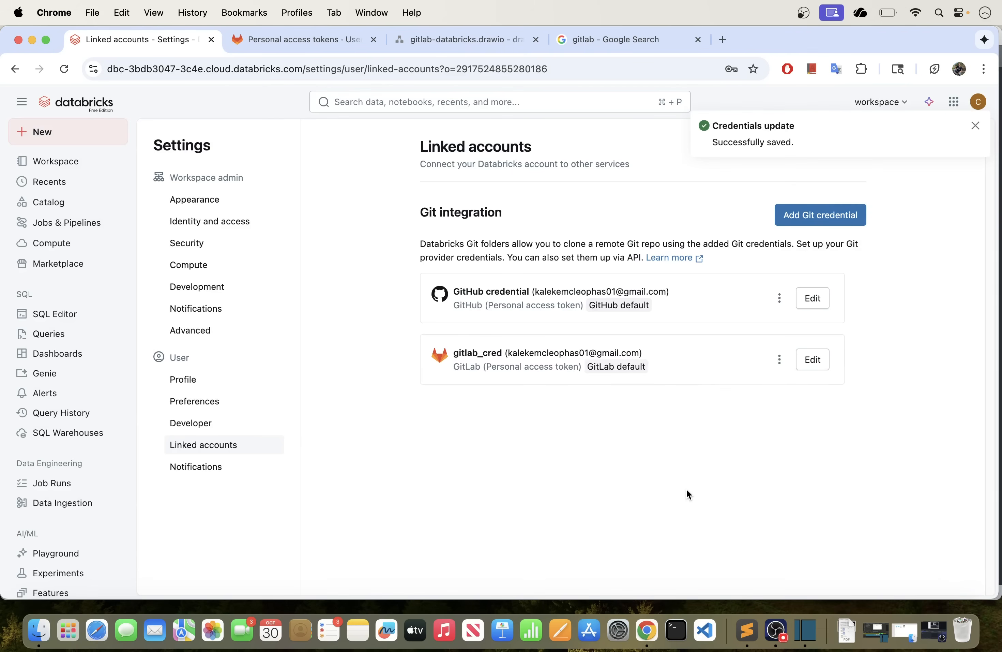
click(976, 126)
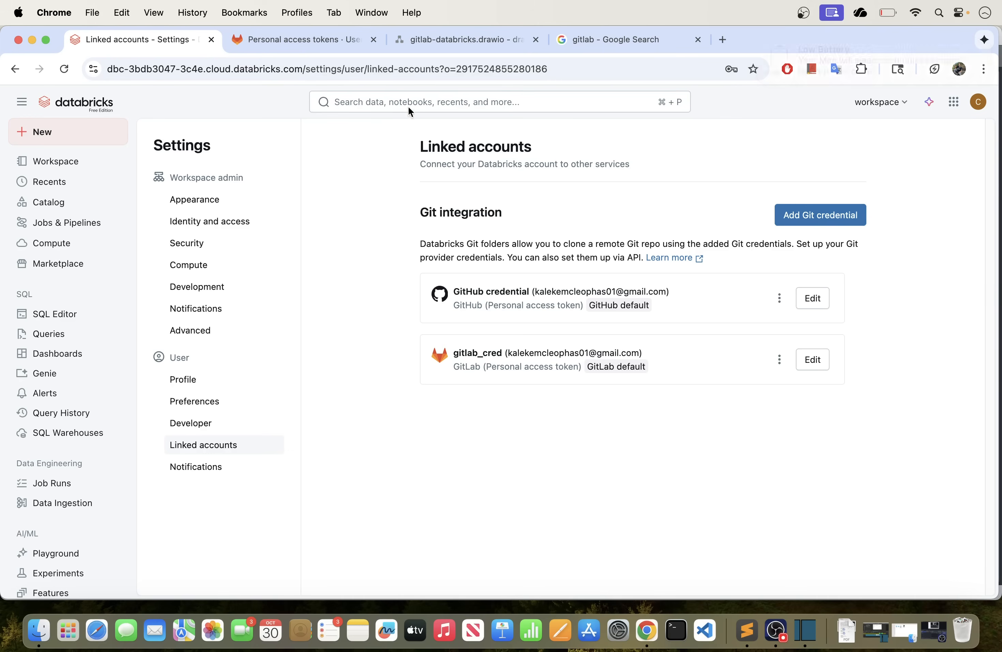
mouse_move(991, 55)
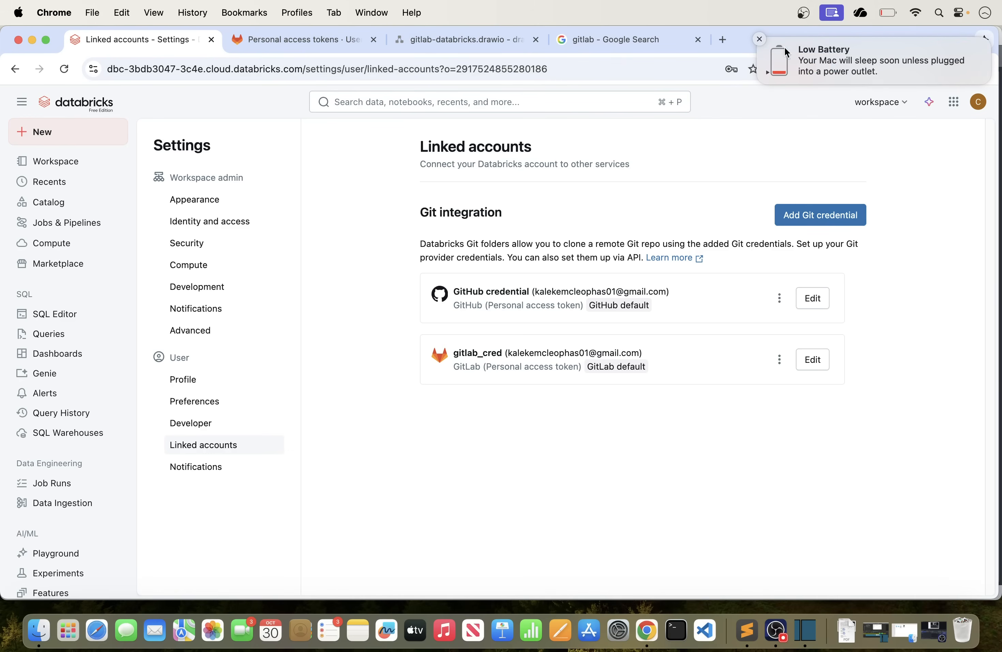
click(759, 40)
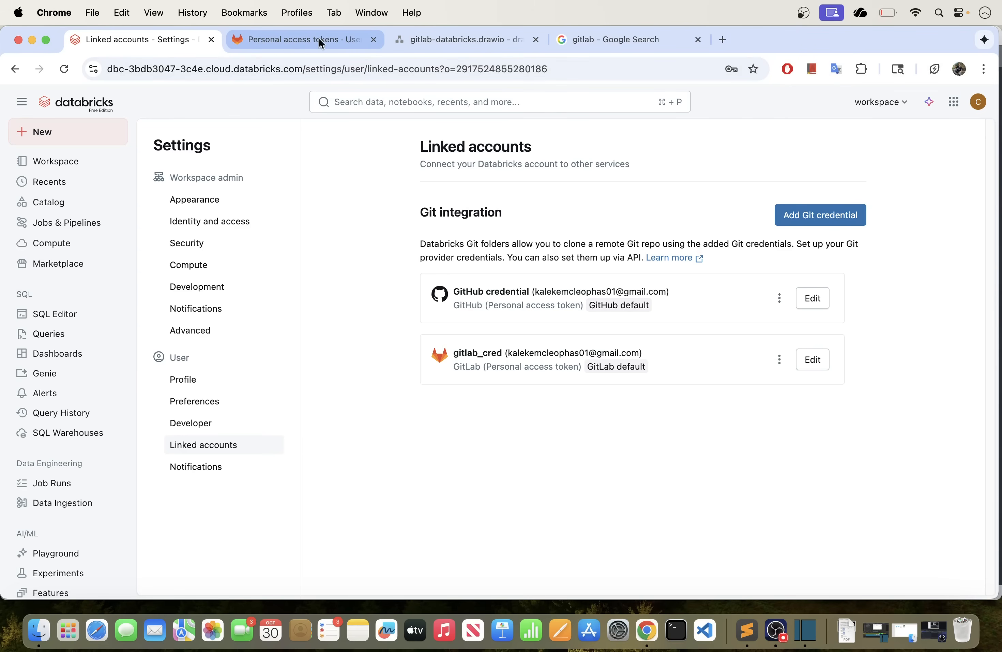
Switch to GitLab, go to your projects and start a new blank project.
click(286, 42)
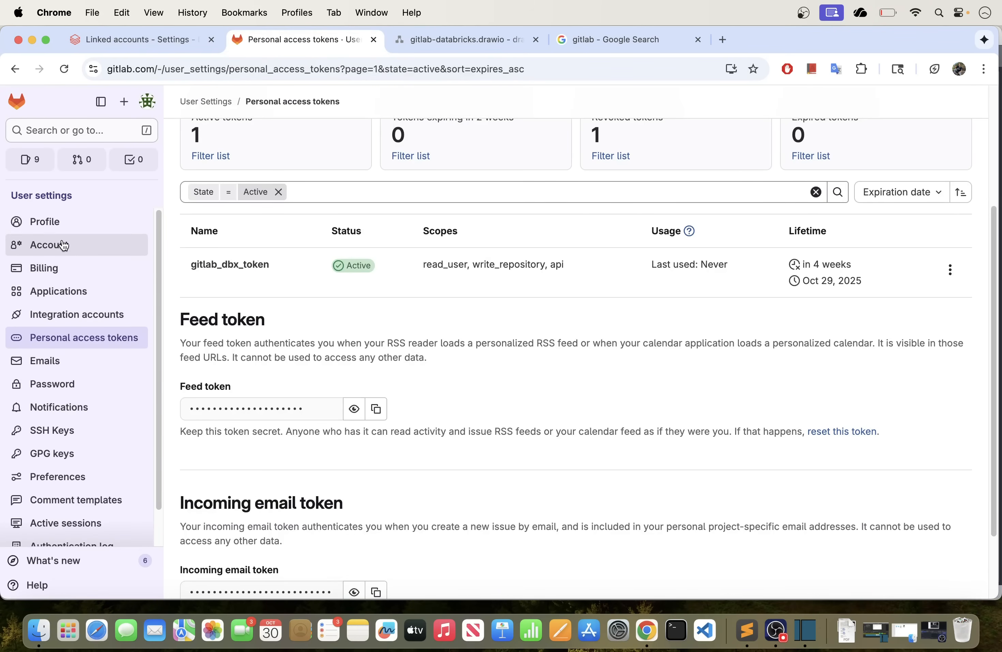
scroll(103, 268, down, 2)
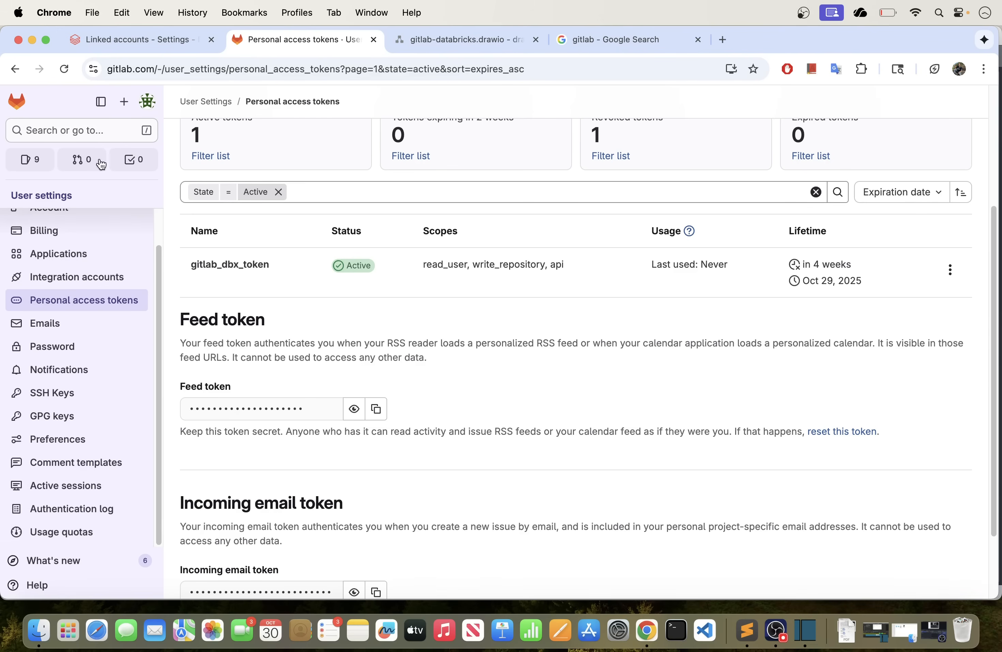
click(17, 101)
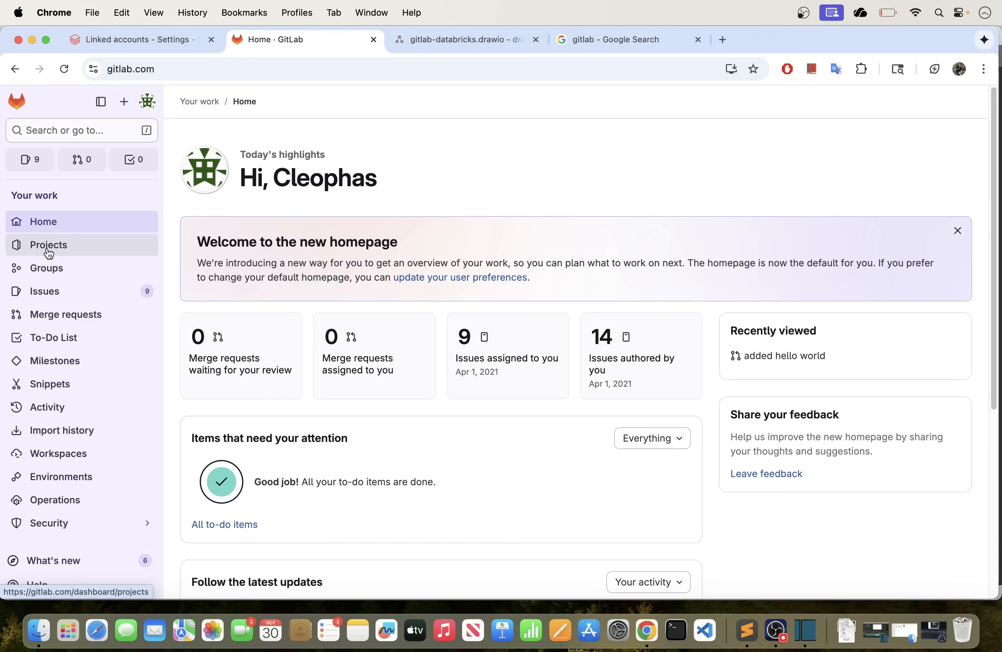
click(62, 250)
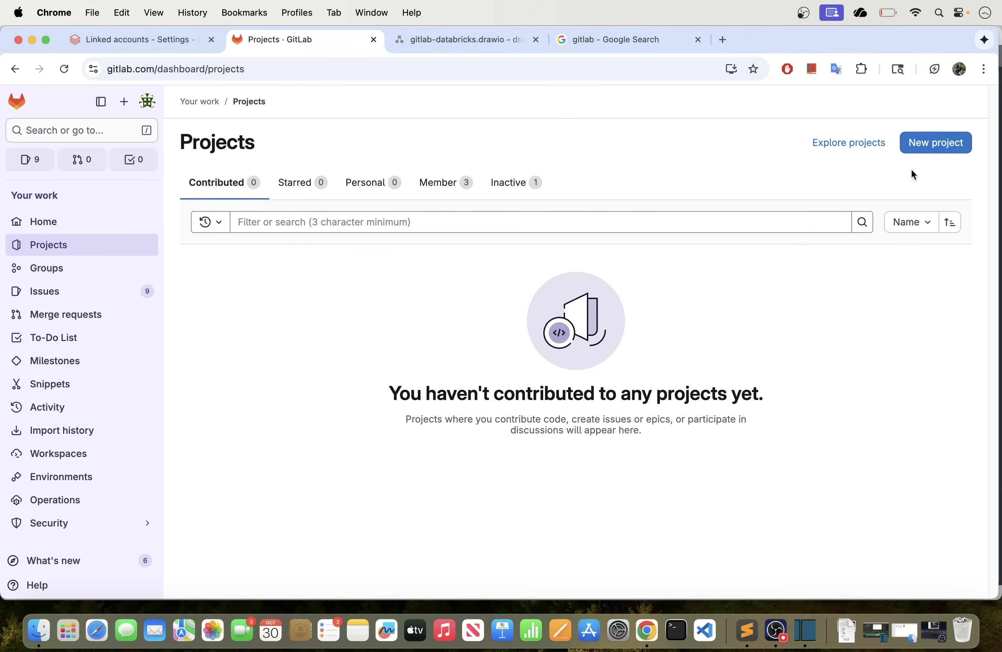
click(936, 152)
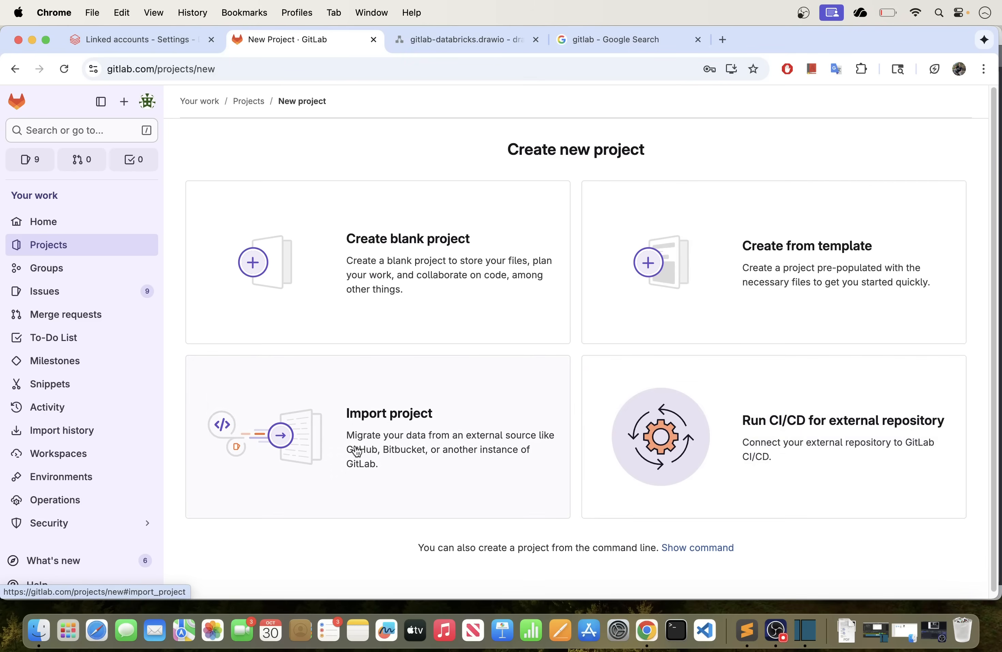
click(448, 276)
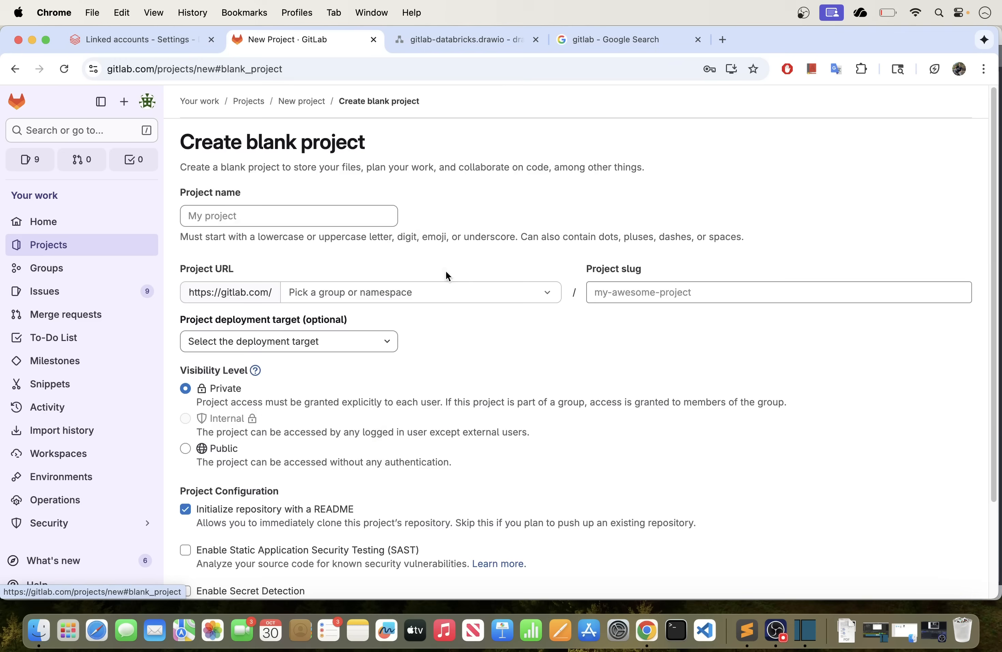
Name the blank project gitlab_dbx_repo.
click(245, 215)
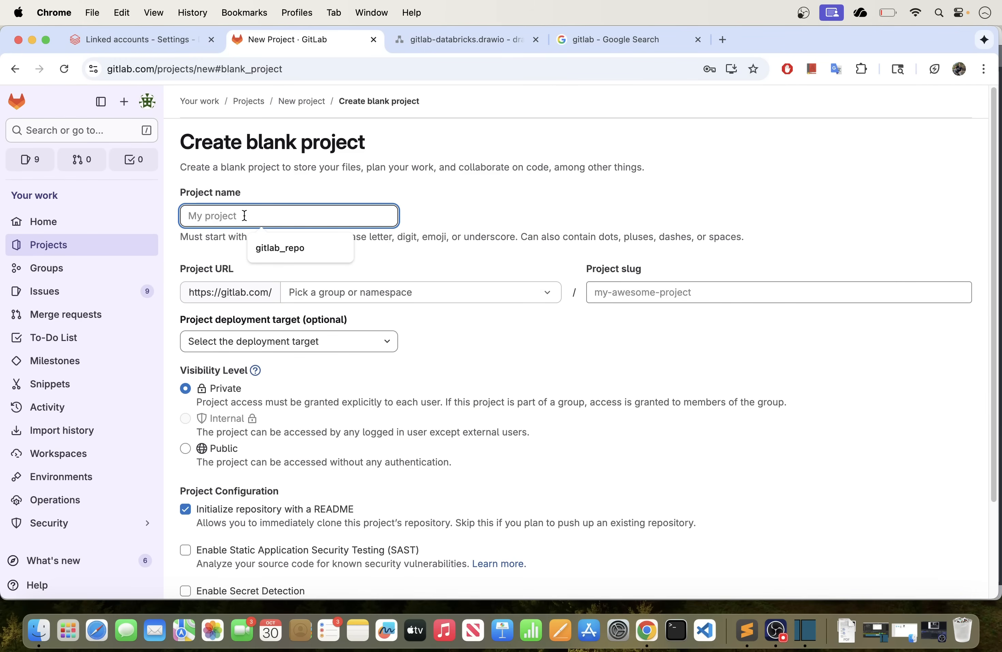
click(280, 248)
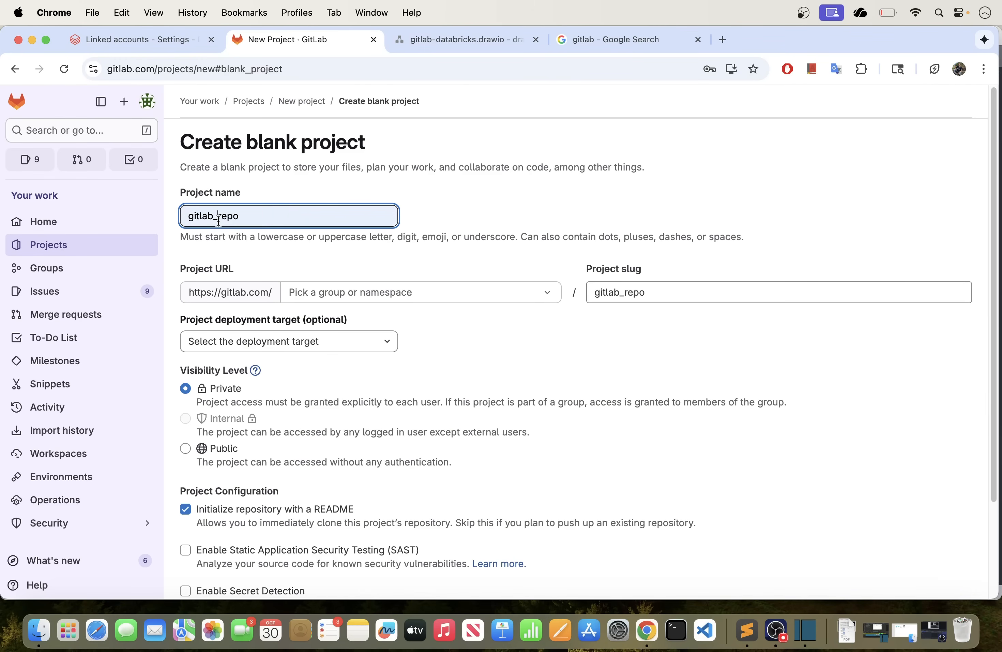
click(219, 217)
text(dbx_)
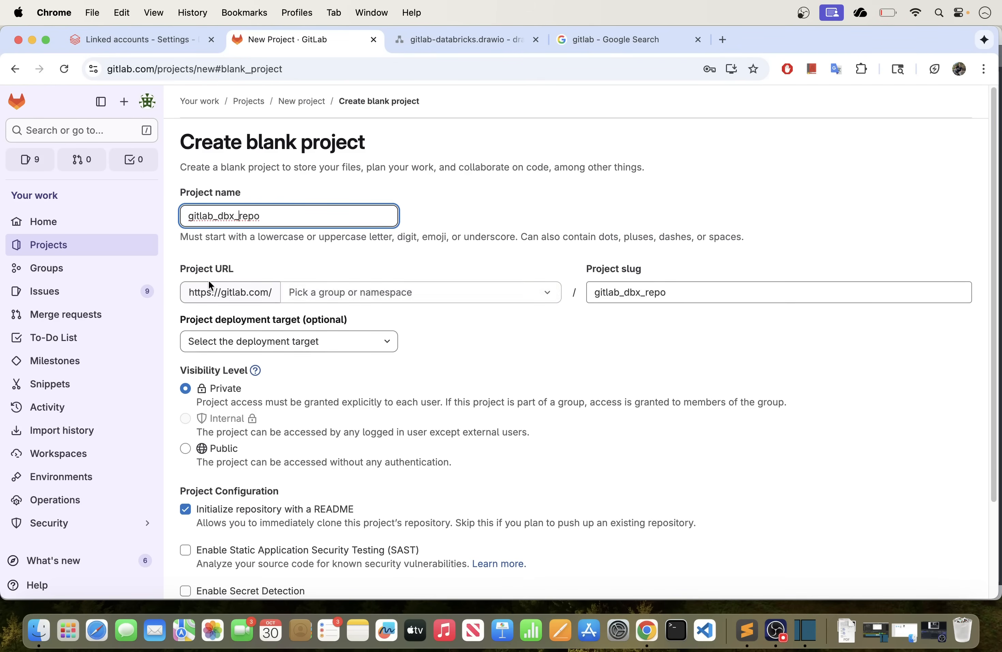
Choose the personal user namespace for the project URL, create the private project with a README, and dismiss the notice.
click(358, 292)
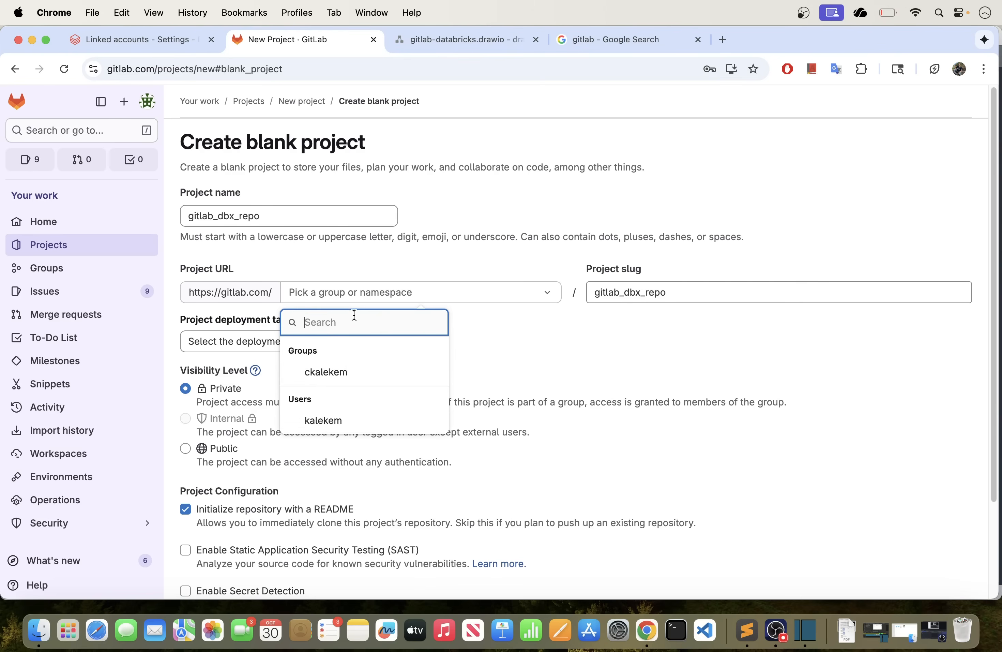
click(323, 420)
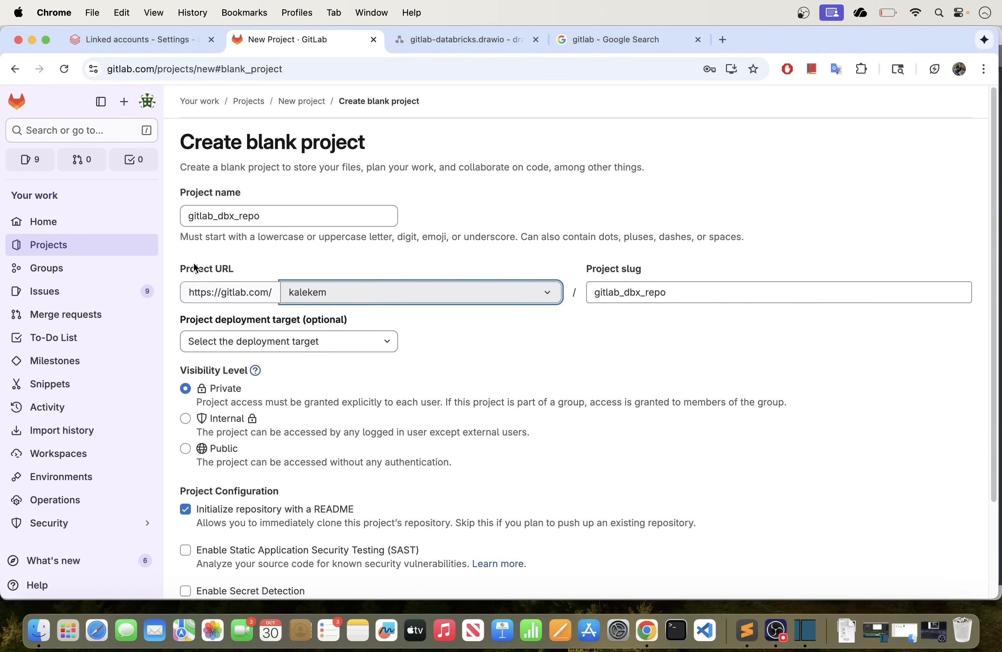
click(703, 295)
scroll(374, 411, down, 3)
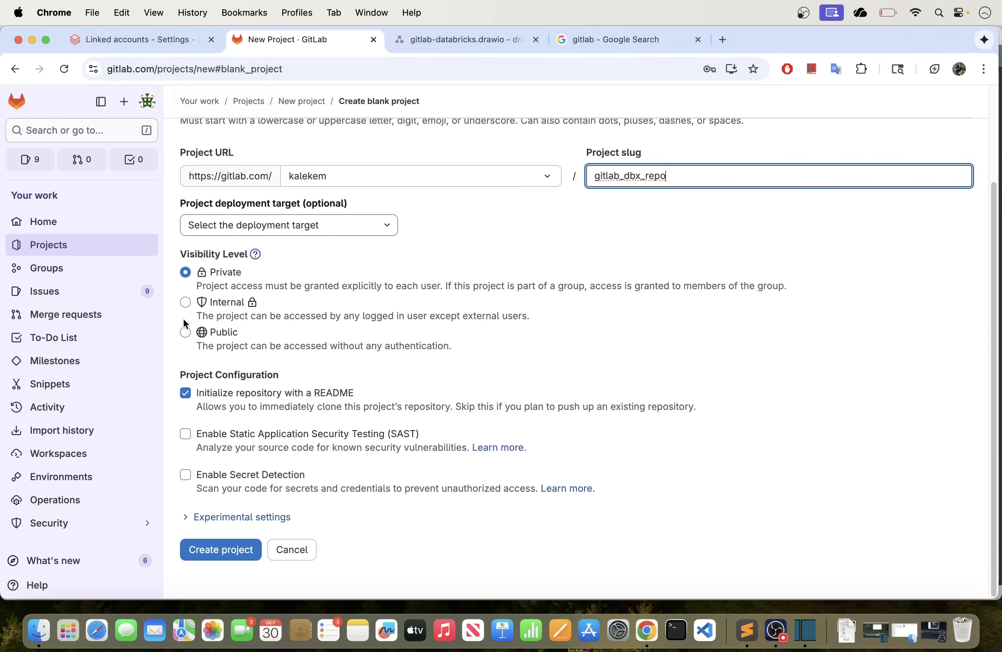
click(221, 553)
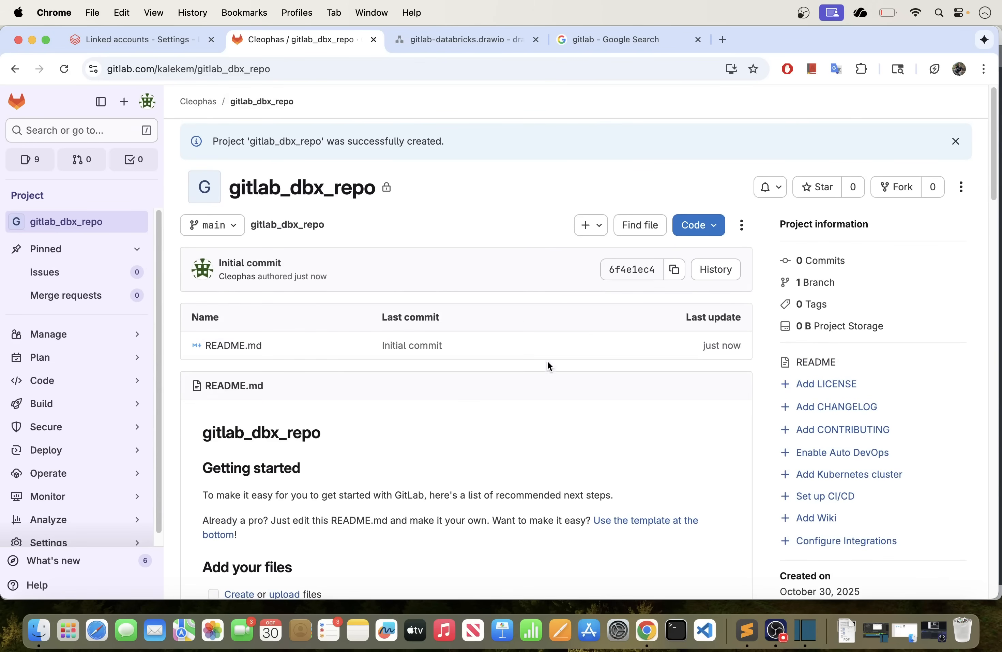
click(956, 141)
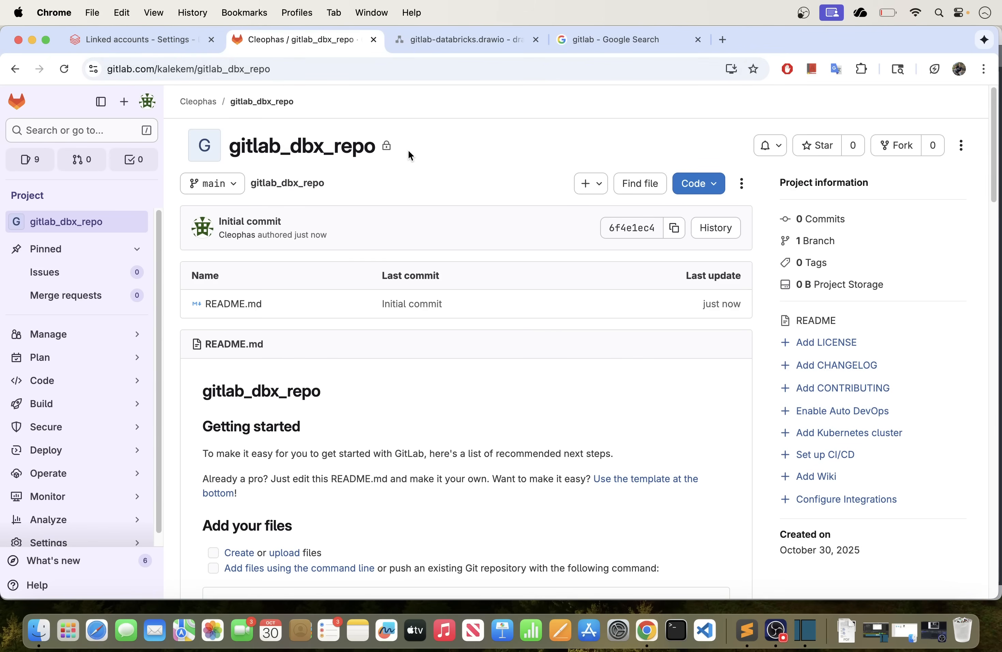
Switch to Databricks and browse the workspace tree from the Home folder to the Repos folder.
click(129, 39)
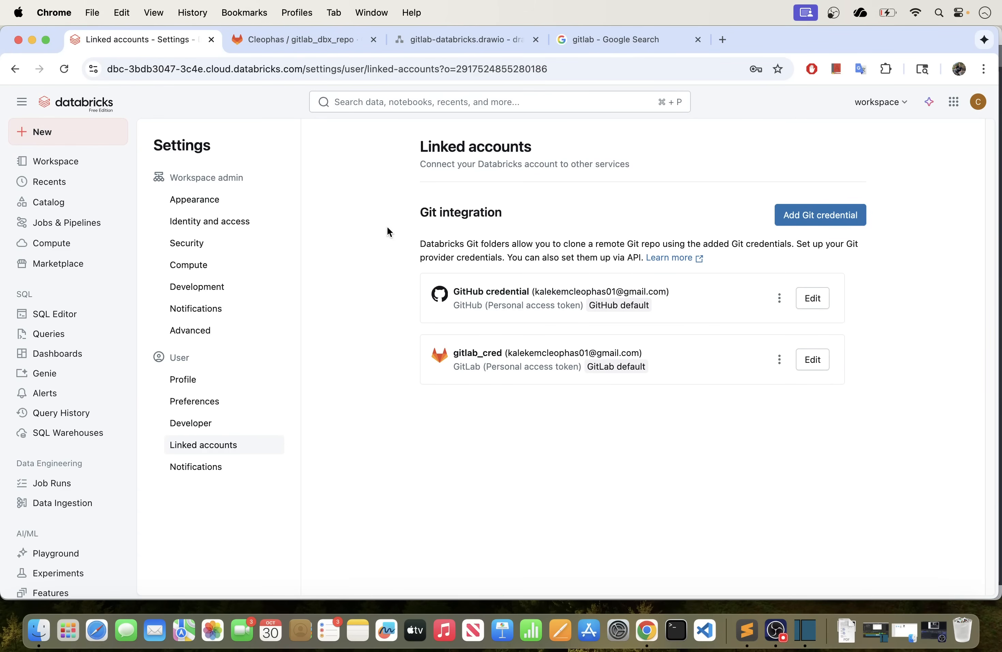
click(65, 168)
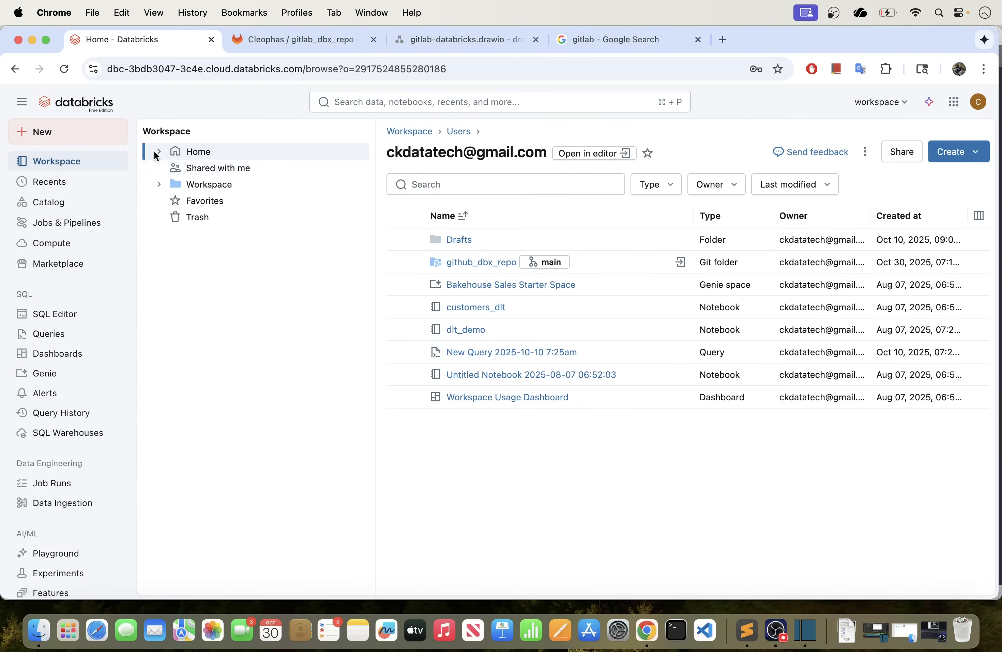
click(223, 157)
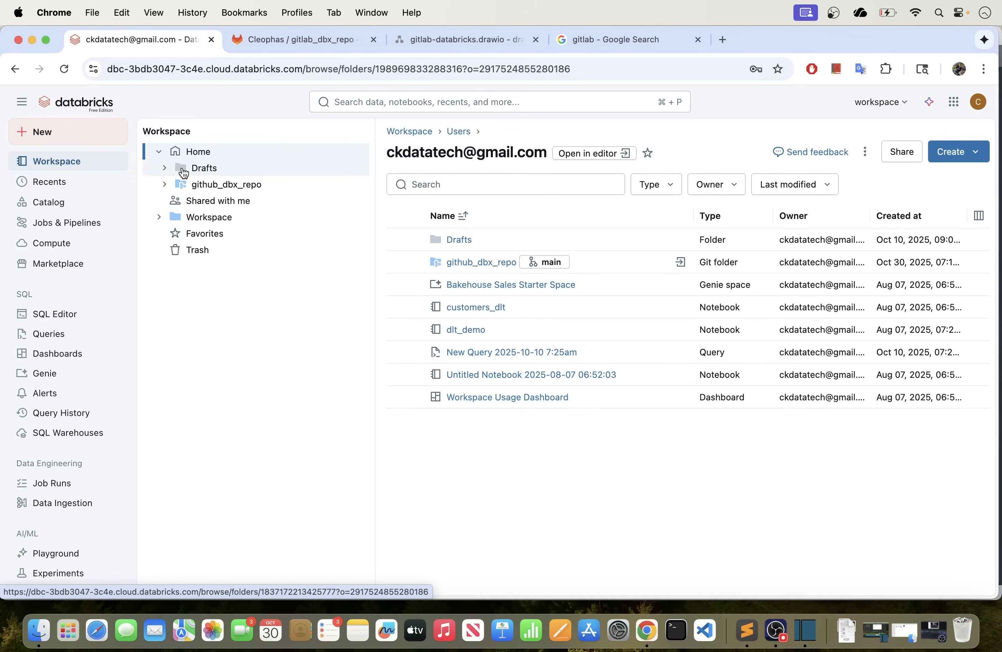
click(159, 221)
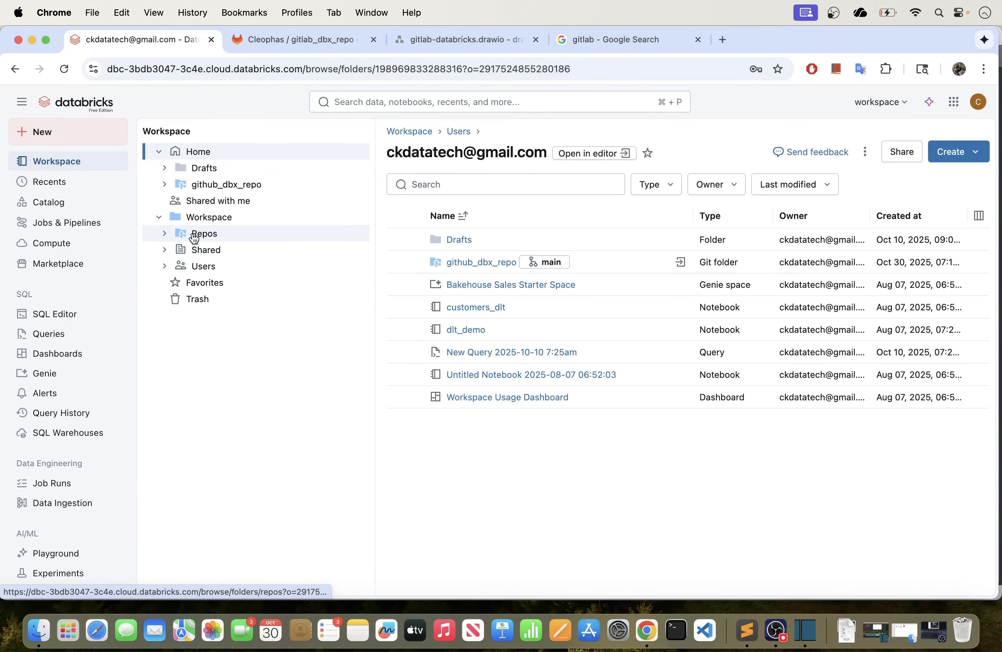
click(212, 237)
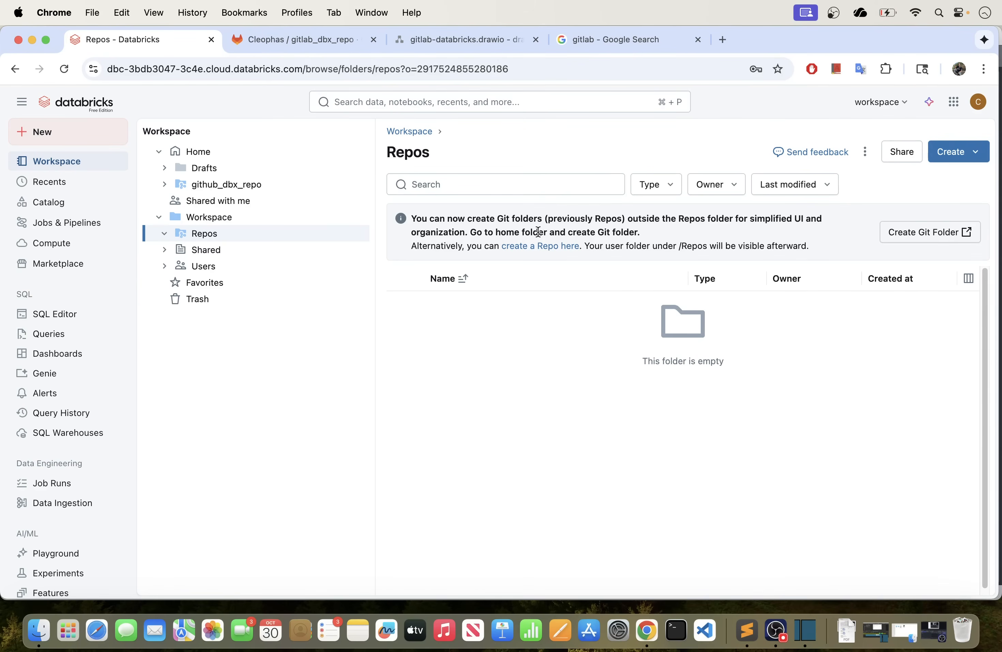
Return to the Home folder and expand github_dbx_repo in the workspace tree.
click(194, 155)
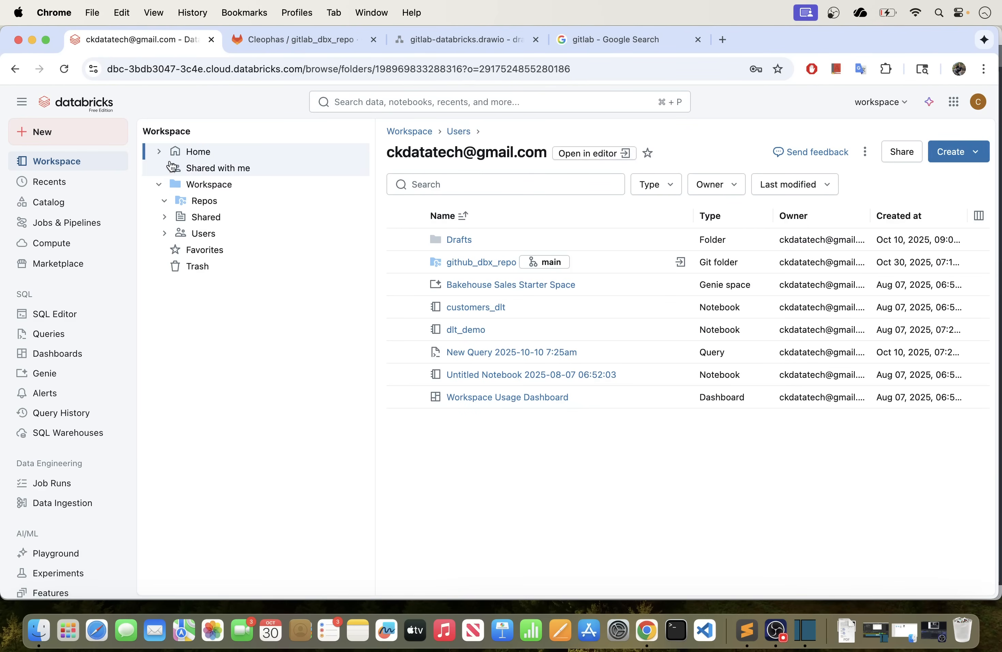
click(161, 154)
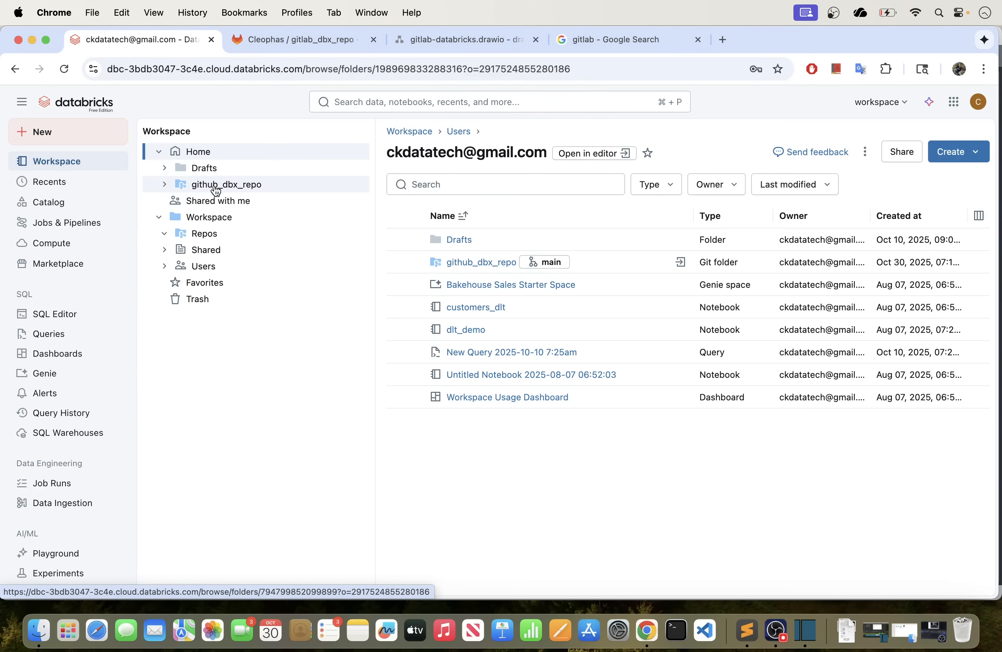
click(165, 184)
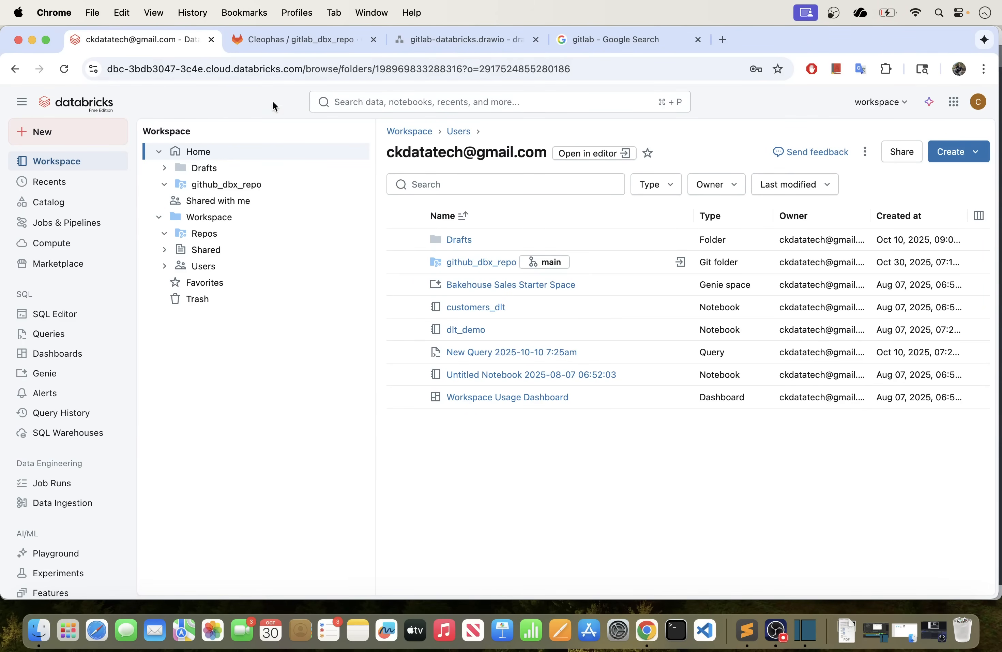
Start a new Git folder in Home and set its repository URL to the HTTPS clone address copied from the gitlab_dbx_repo project in GitLab.
click(205, 157)
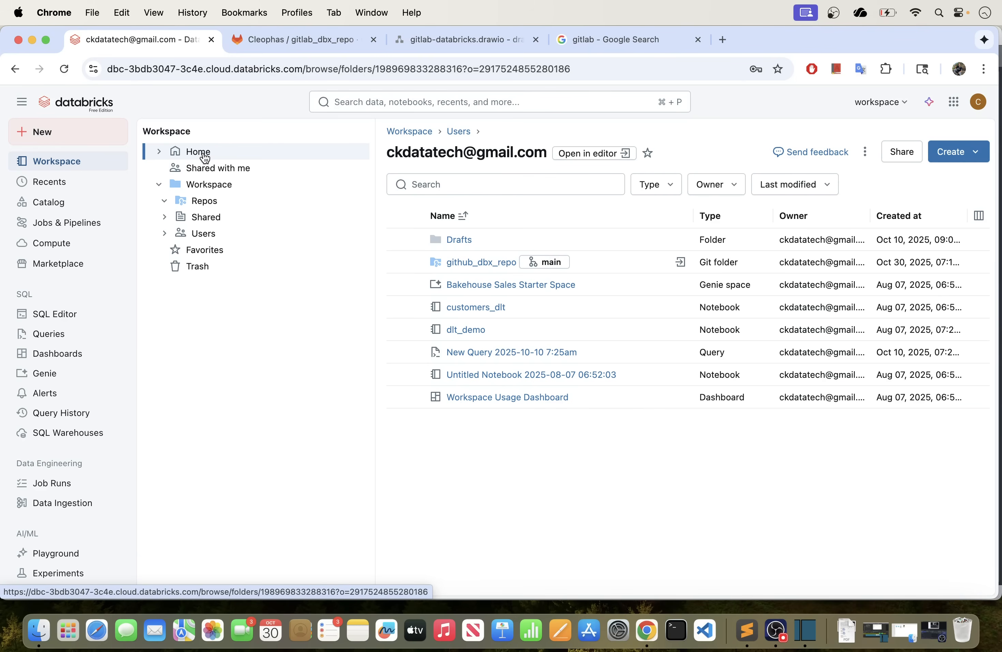
click(977, 157)
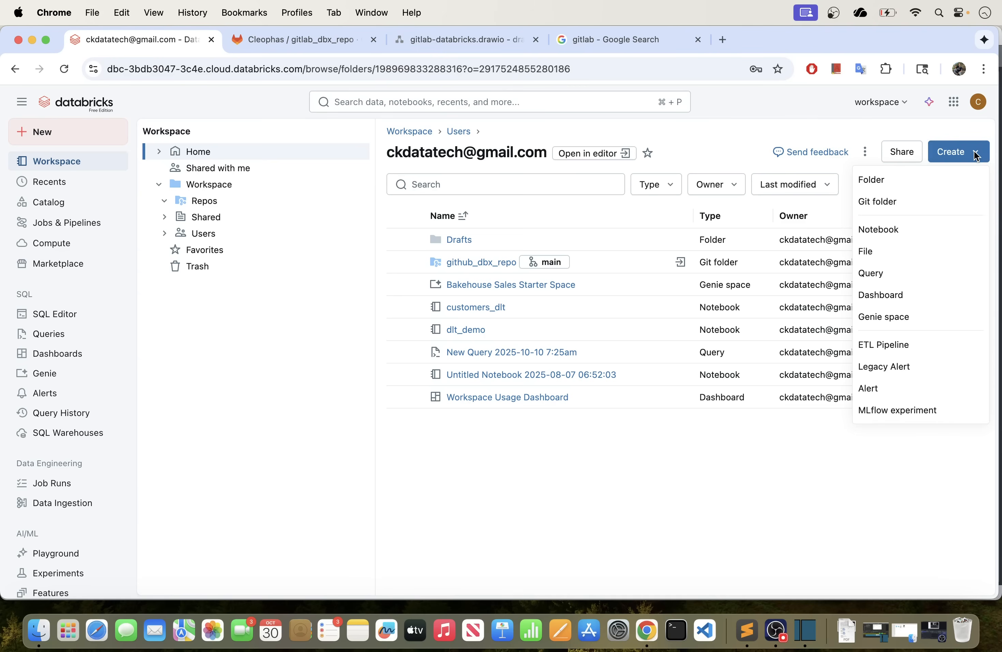
click(890, 205)
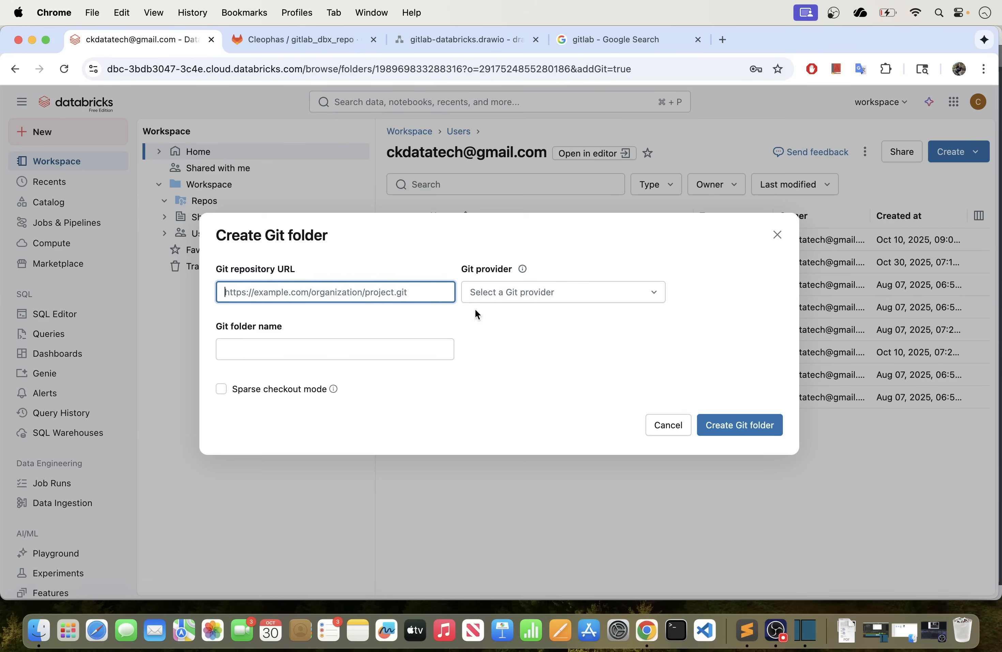
click(309, 42)
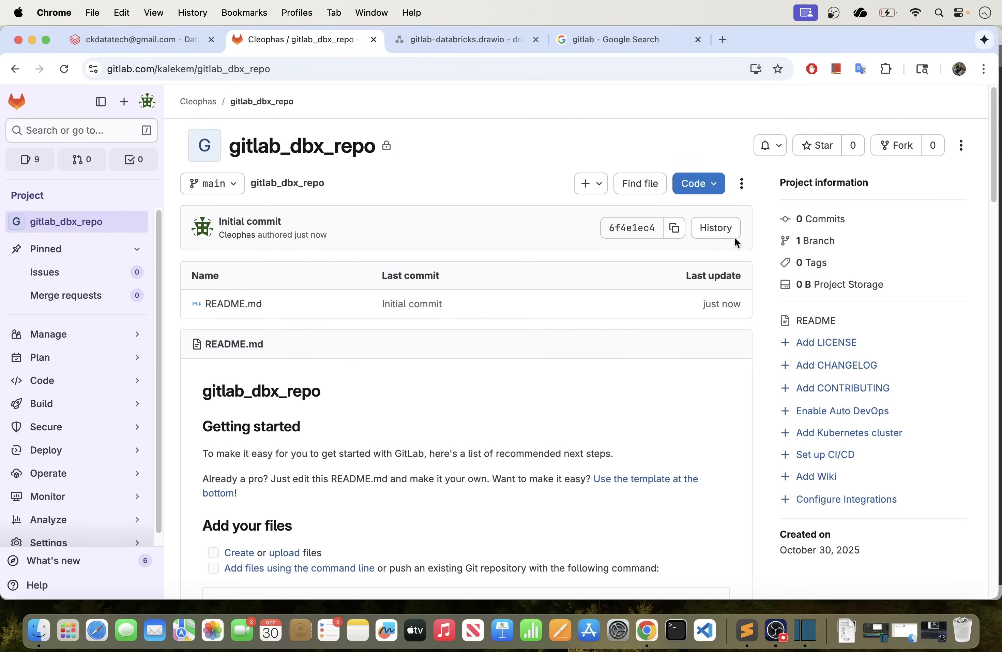
click(713, 186)
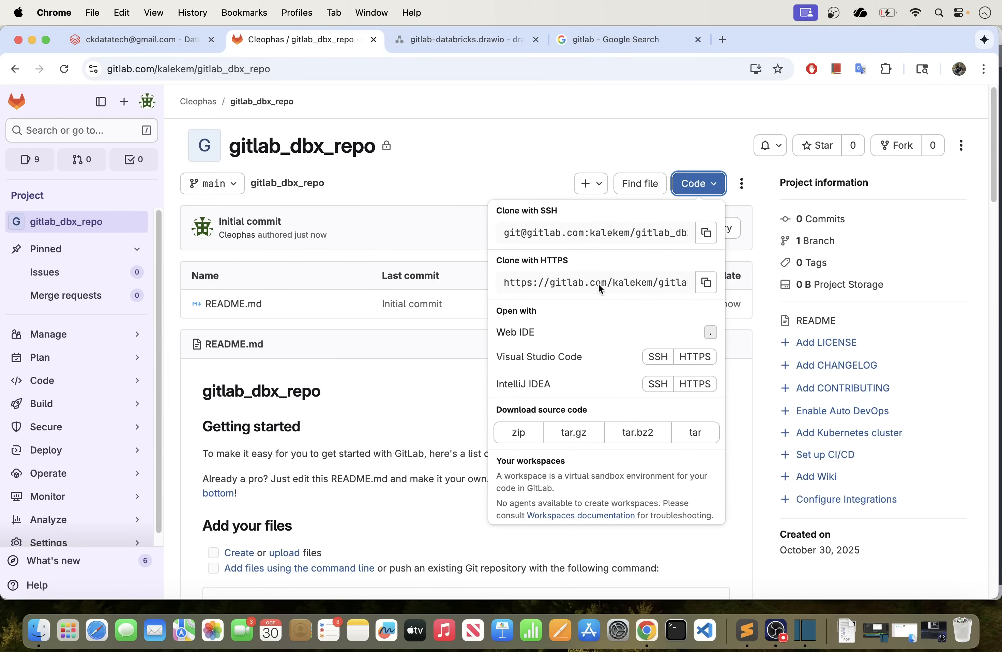
click(706, 282)
click(150, 39)
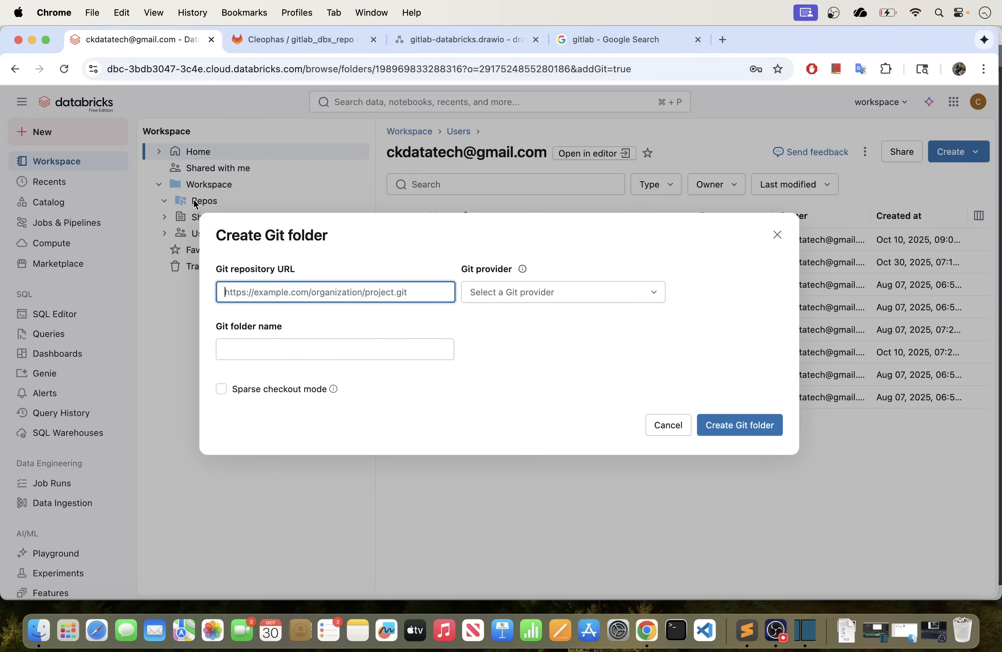
click(283, 289)
key(cmd+v)
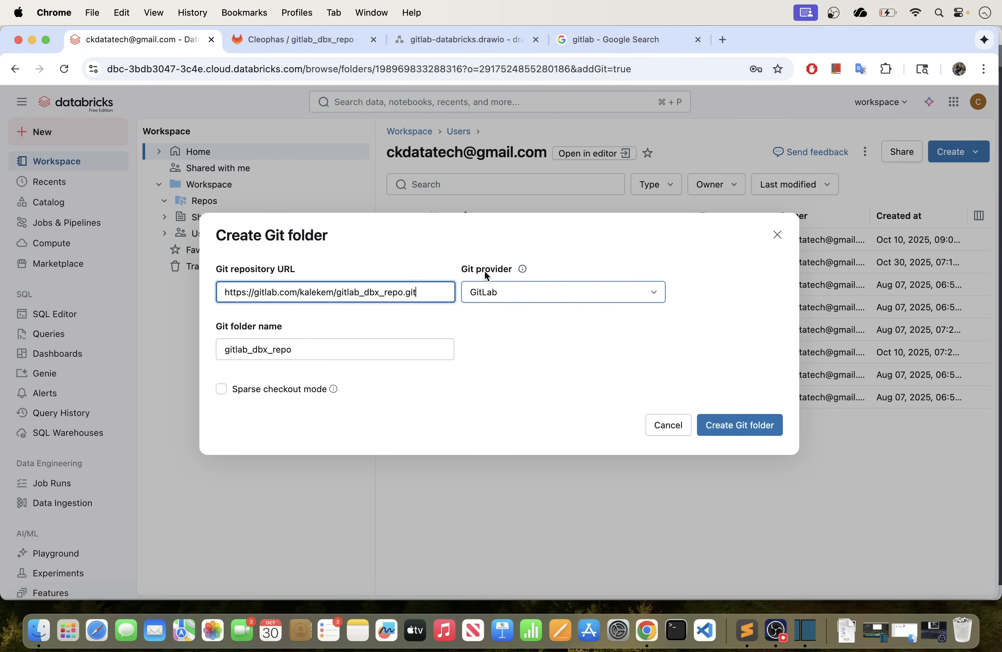
Create the Git folder with GitLab as the provider and gitlab_dbx_repo as the folder name.
click(316, 348)
drag(316, 348, 218, 348)
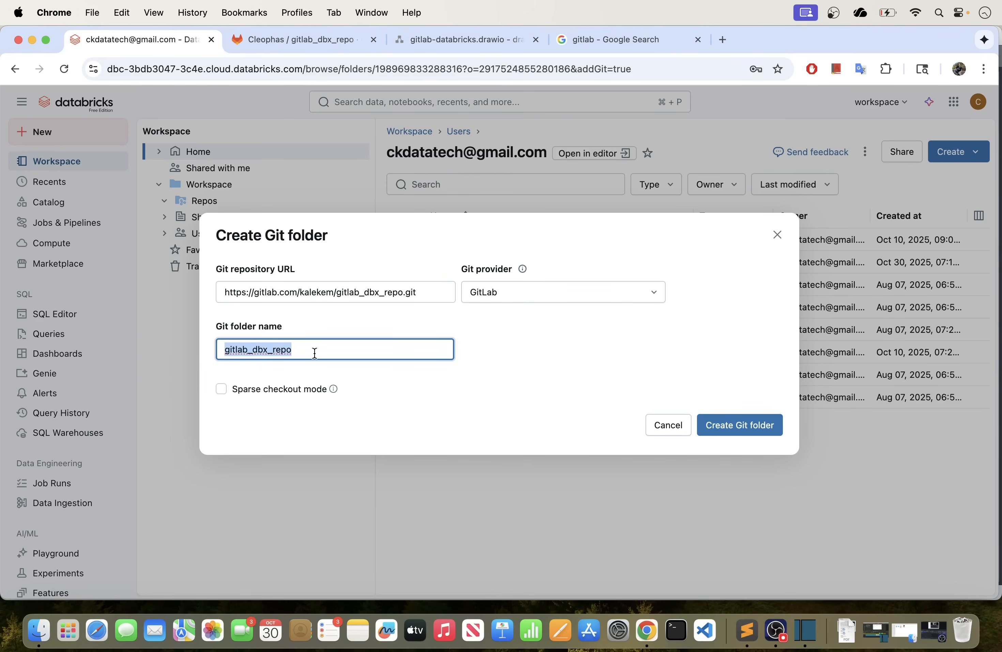
click(507, 365)
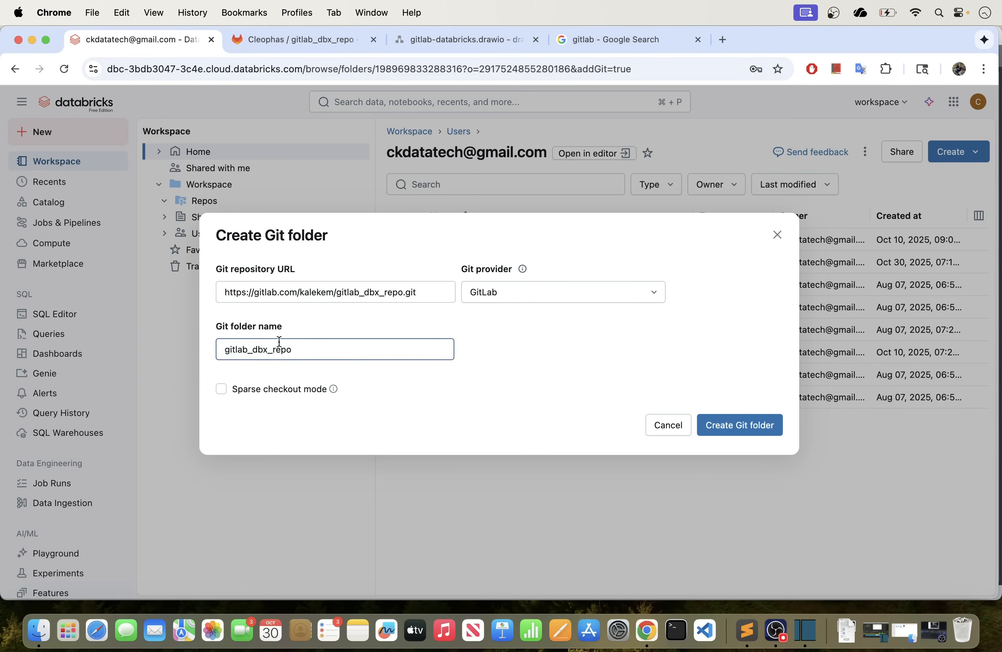
click(741, 427)
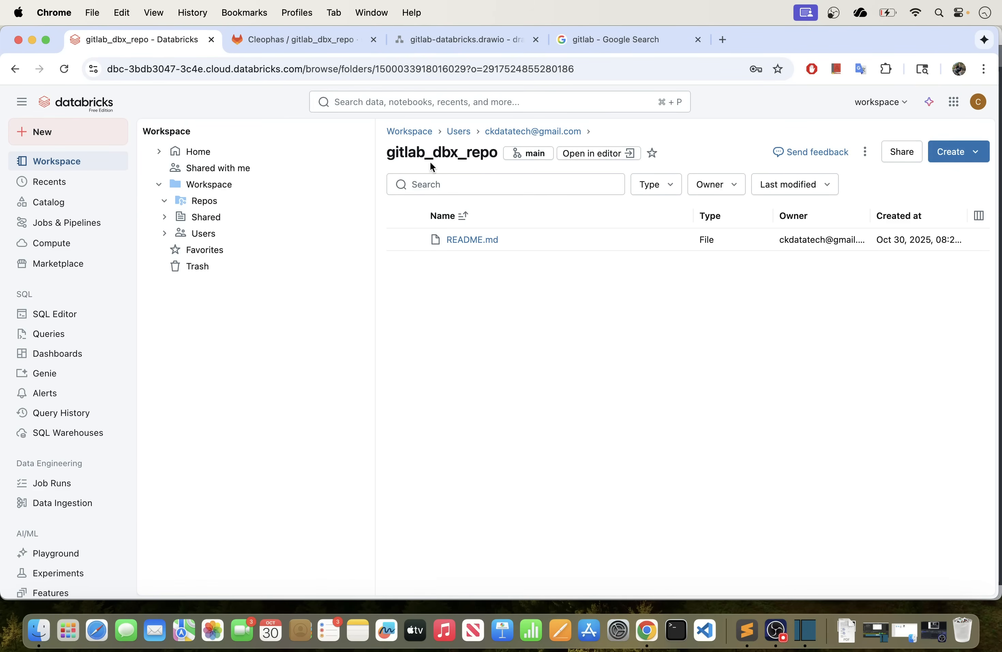
Reload the workspace page and expand Home and the gitlab_dbx_repo folder in the workspace tree.
click(65, 69)
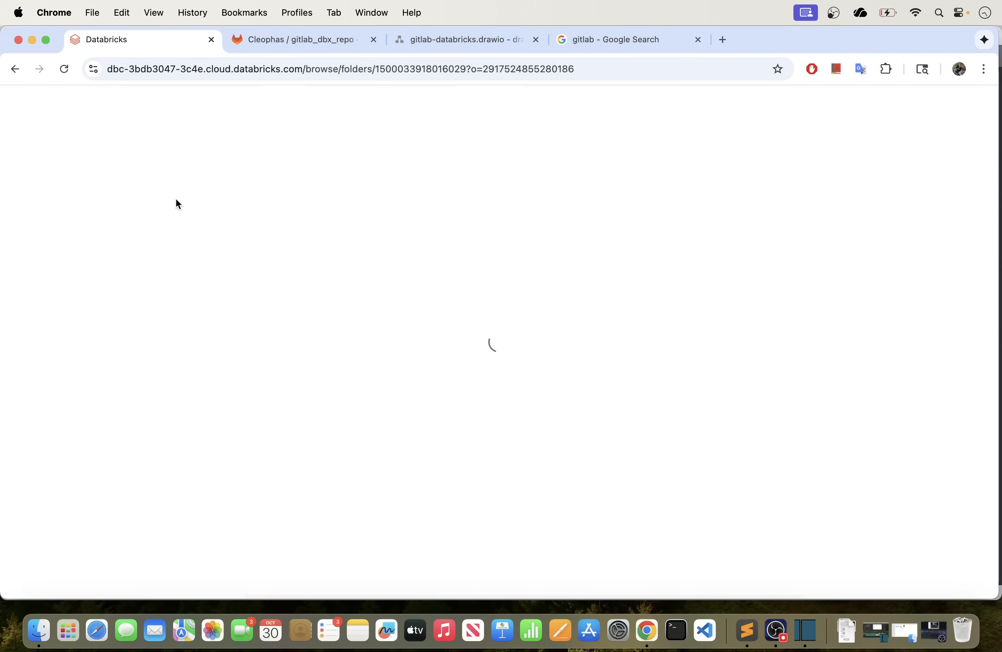
click(163, 151)
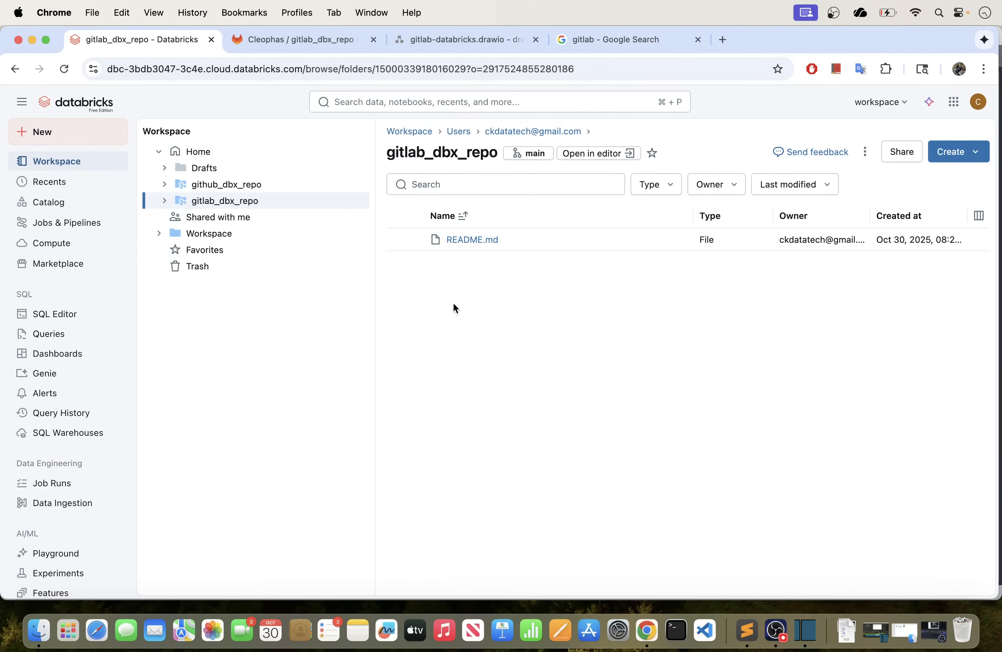
click(230, 206)
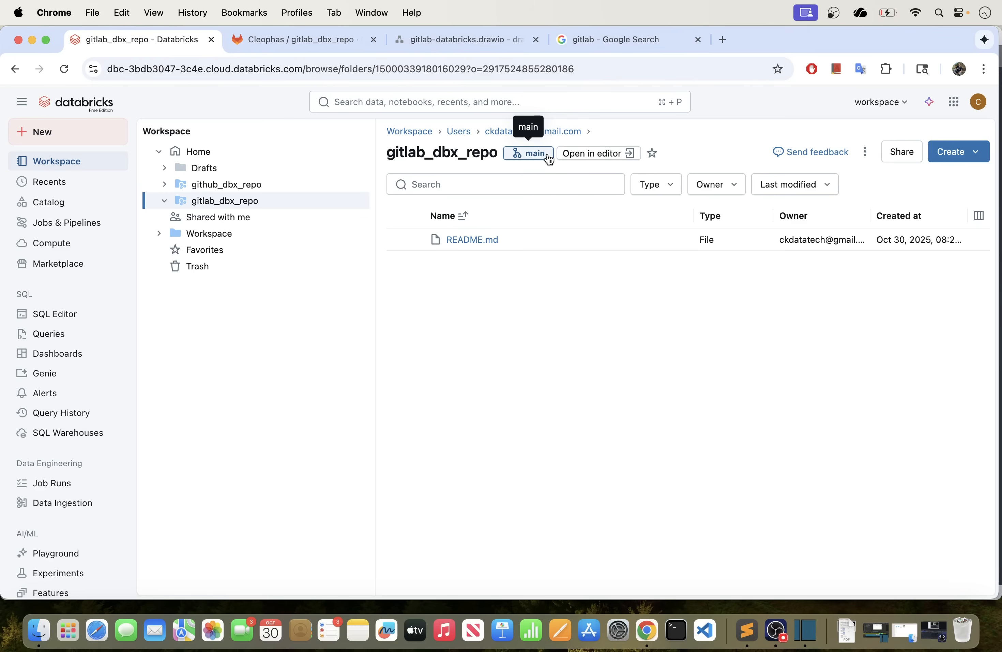
Create a branch named feature_demo based on main for gitlab_dbx_repo and close the Git dialog.
click(529, 155)
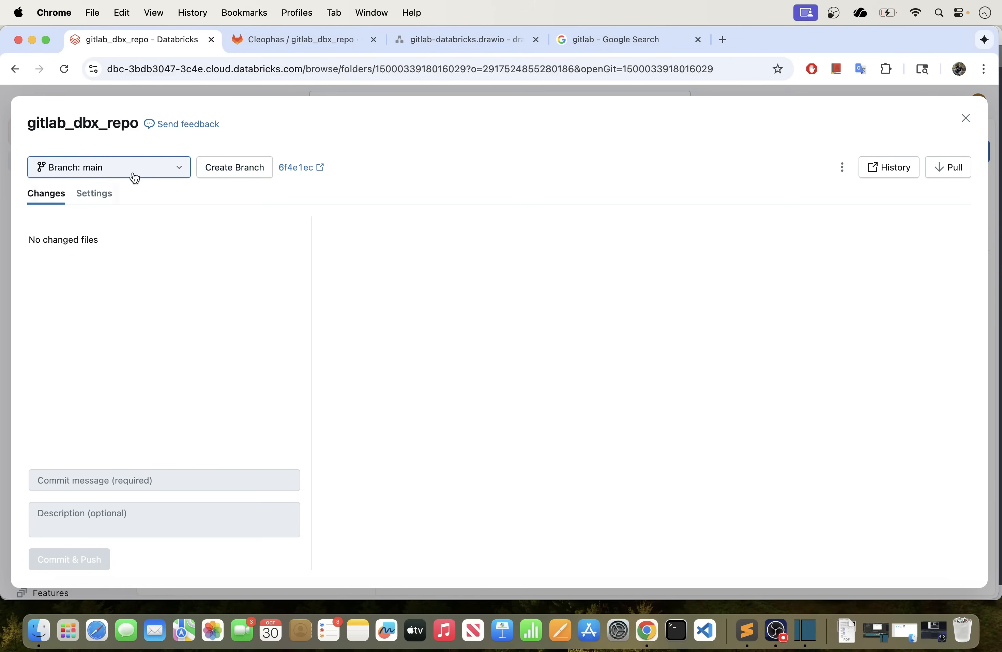
click(226, 170)
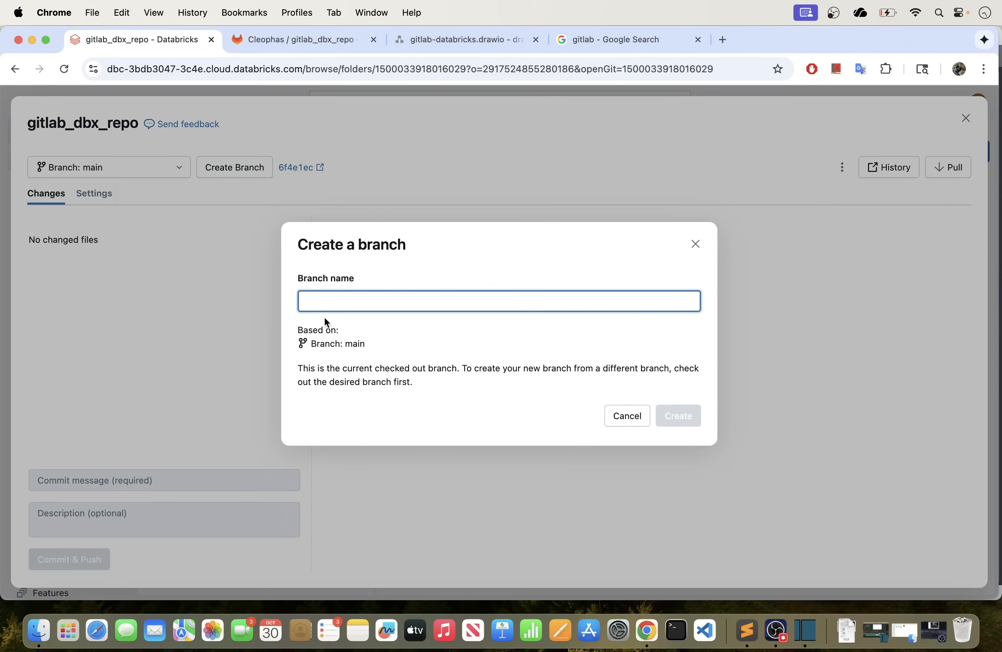
text(feature_demo)
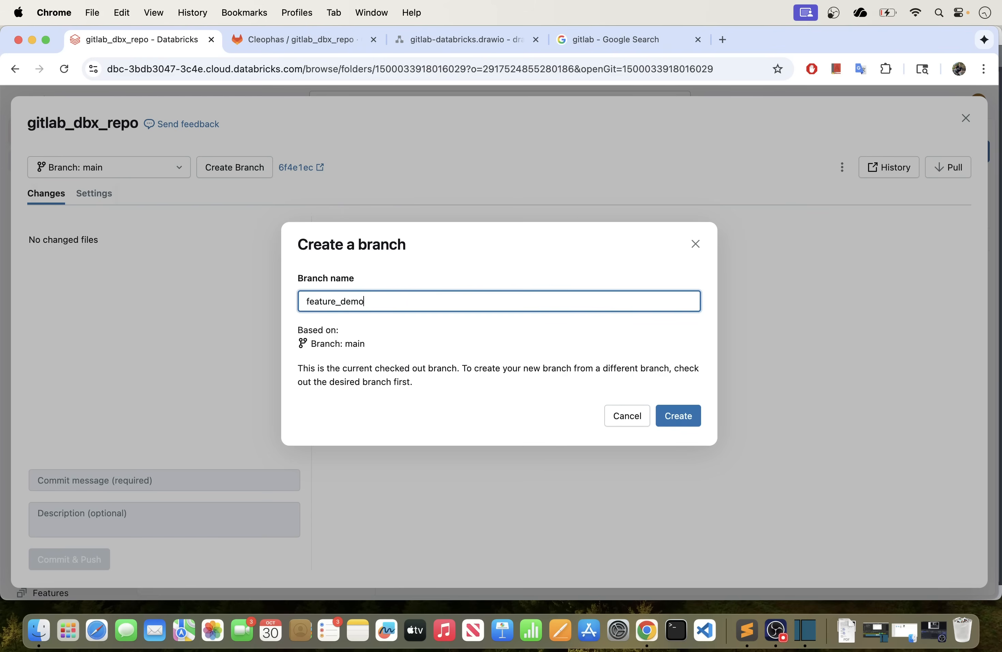
click(681, 419)
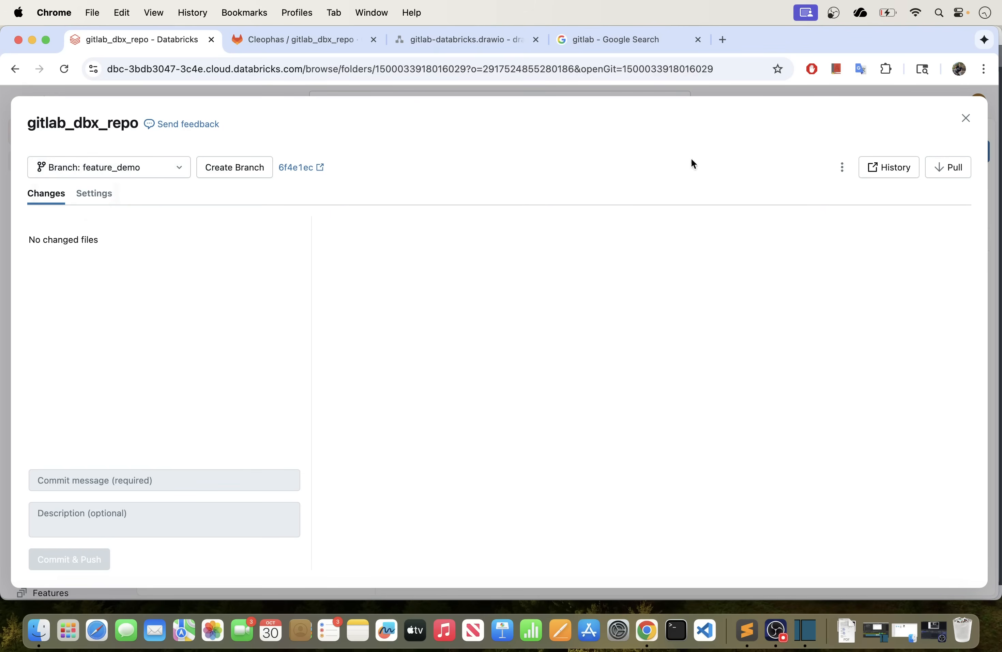
click(967, 118)
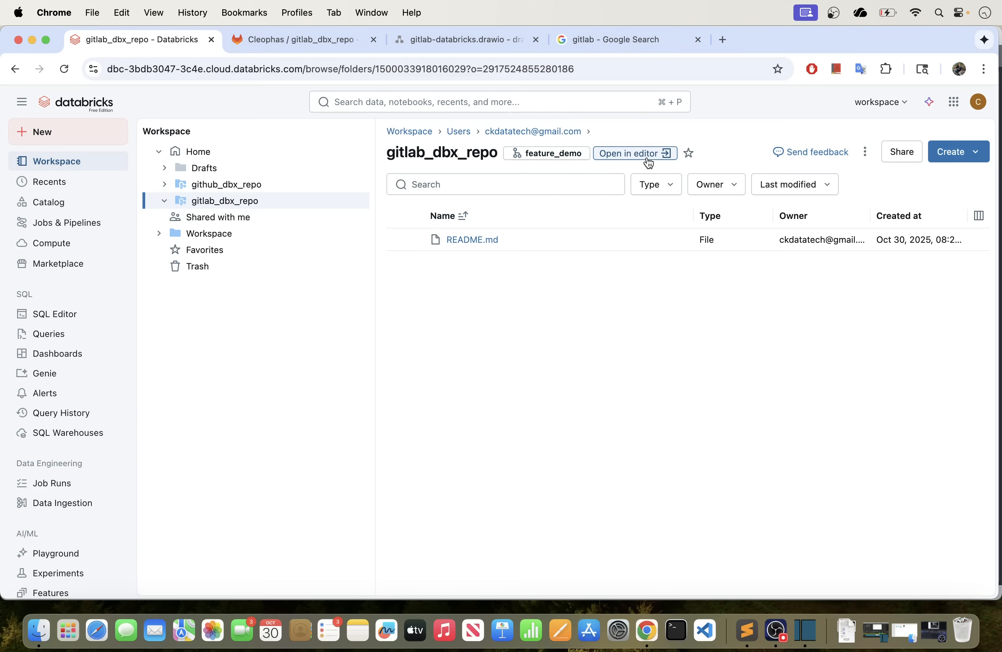
Open gitlab_dbx_repo in the editor, create a notebook in it and dismiss the notebook format notice.
click(624, 154)
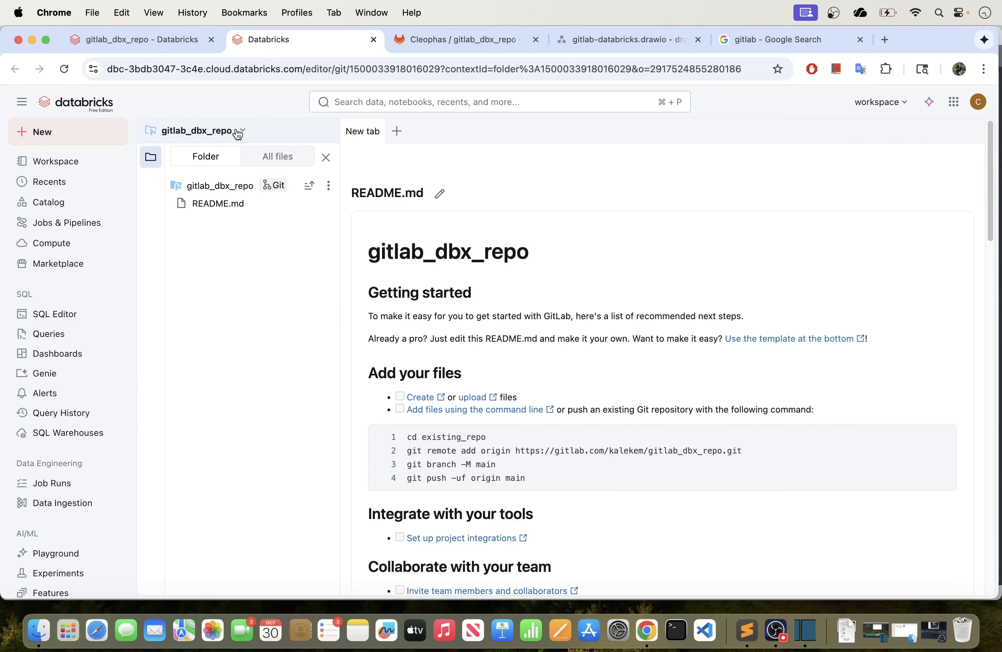
click(329, 187)
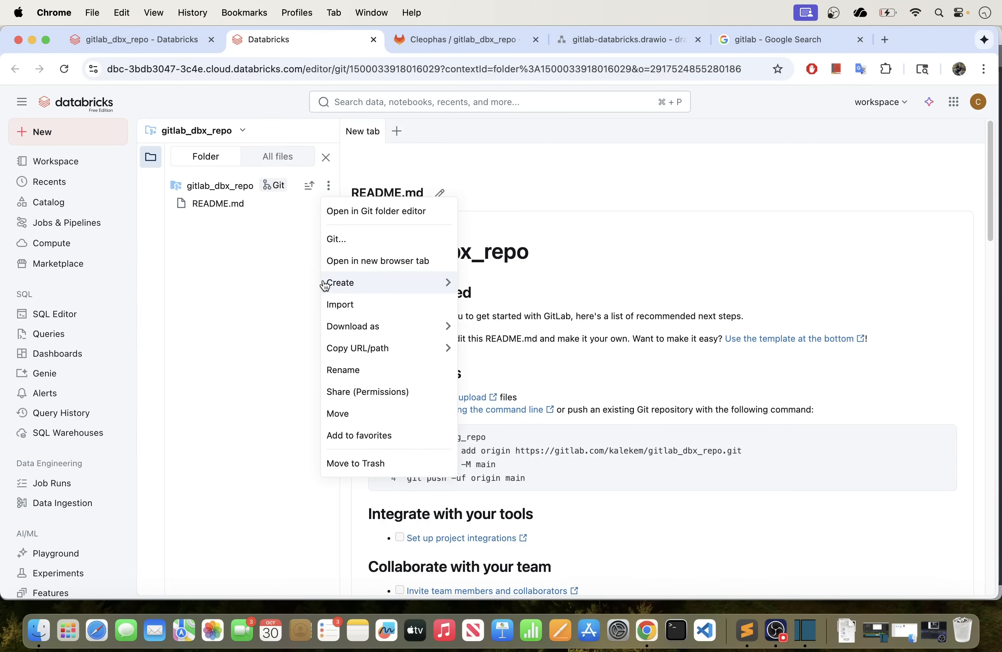
mouse_move(328, 282)
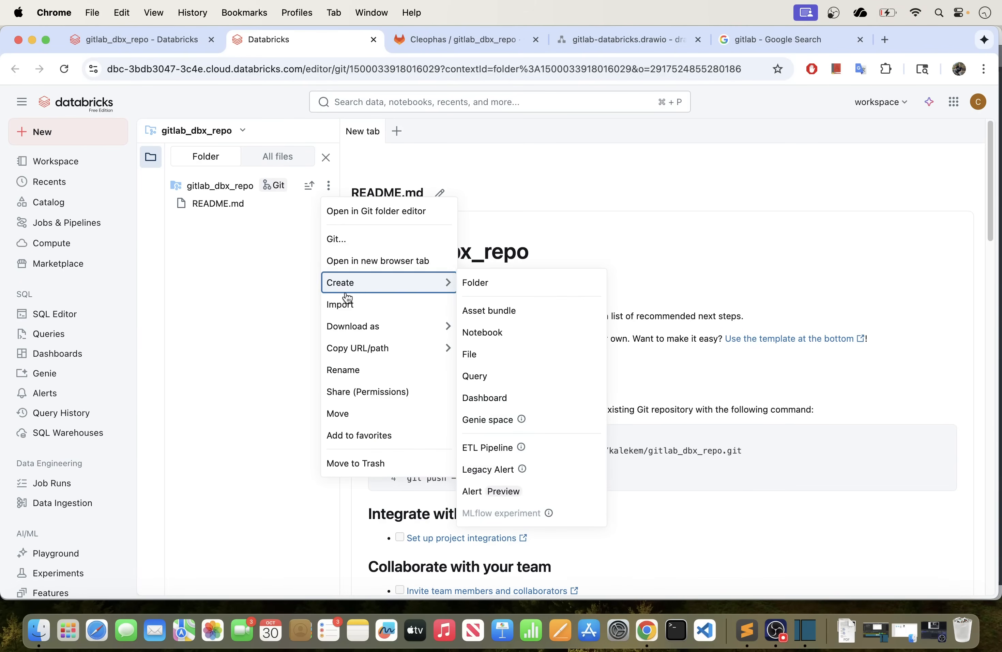
click(483, 333)
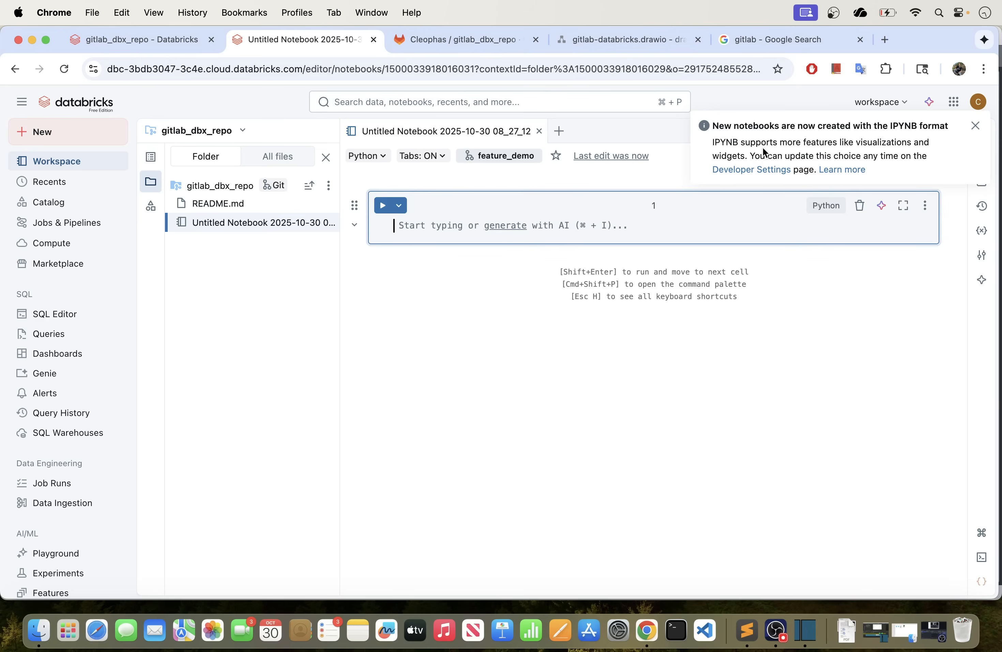
click(976, 126)
Rename the new notebook to hello_world.
click(433, 131)
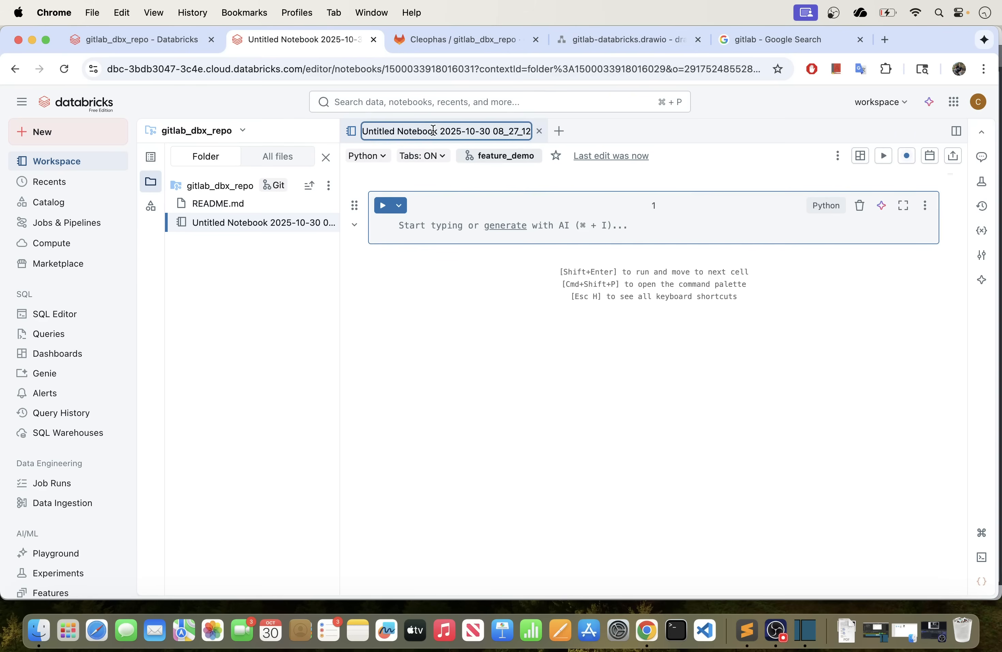
key(super+a)
key(BackSpace)
text(he)
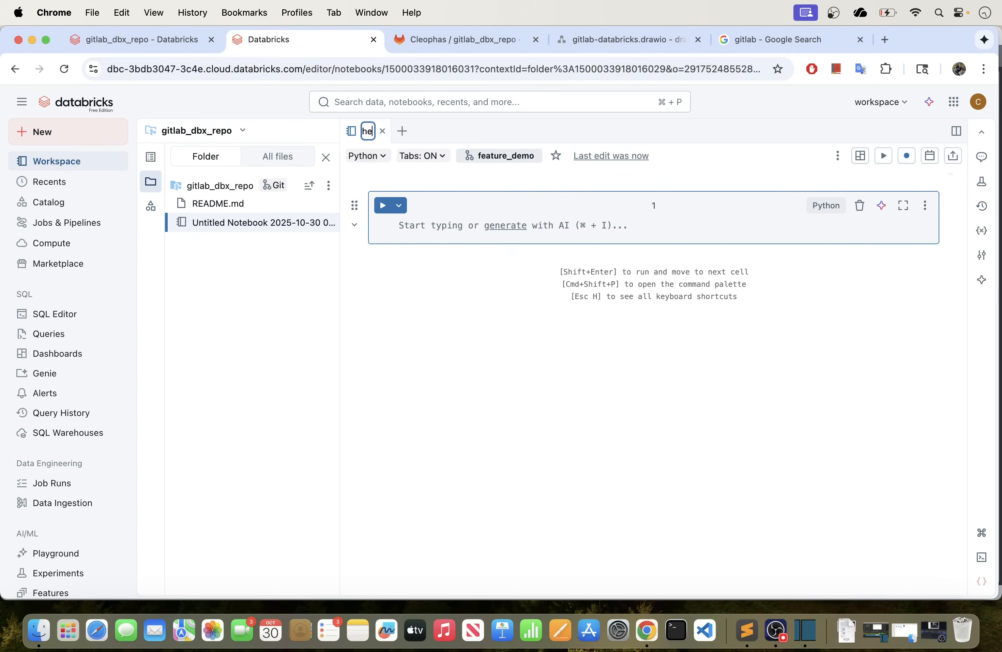
text(llo_world)
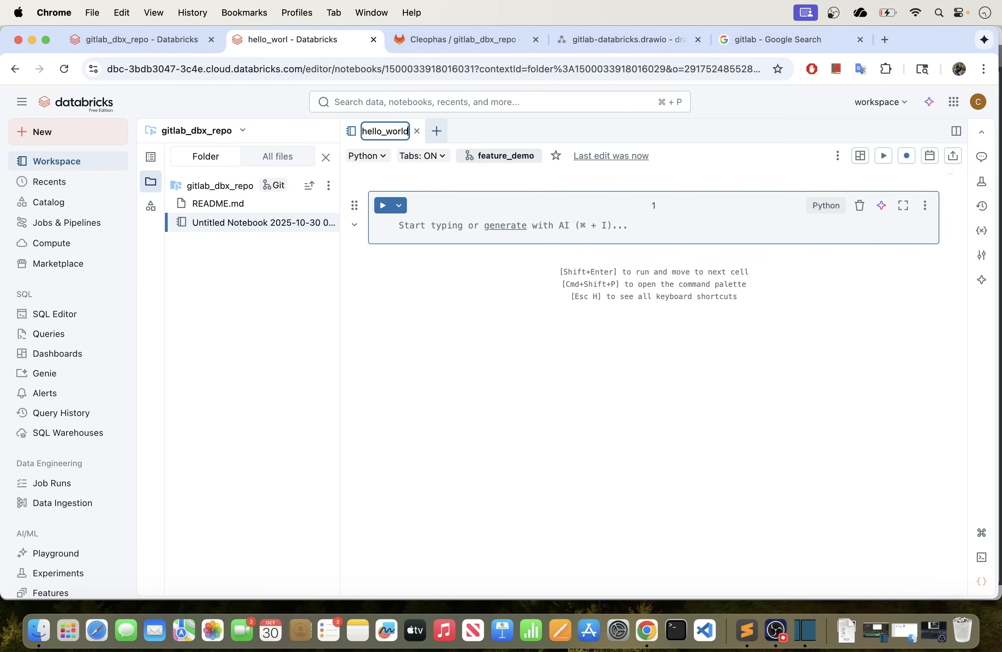
key(Return)
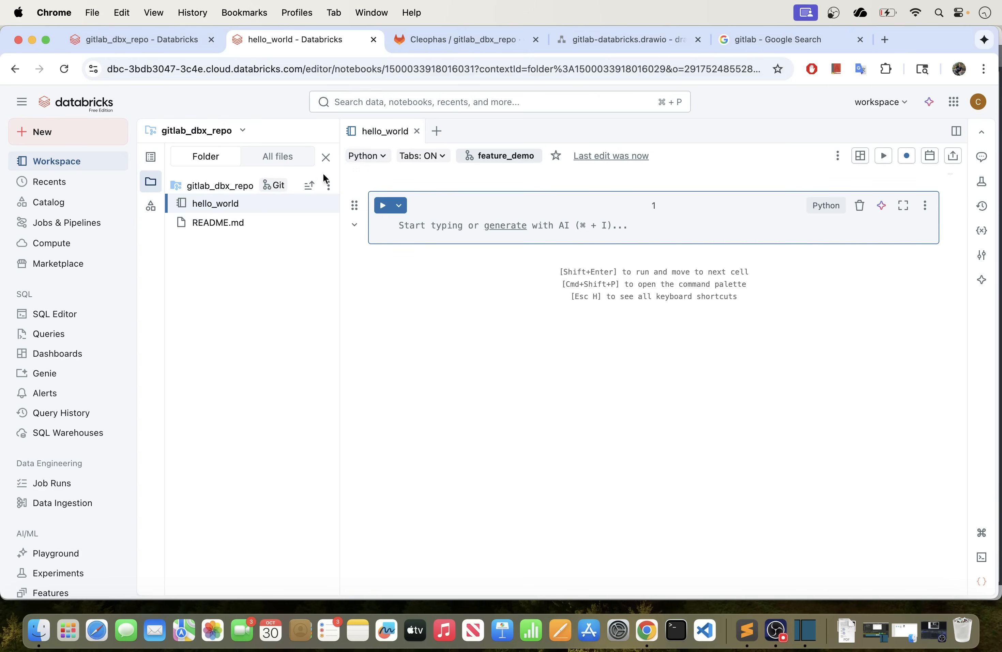
Write print("Hello World") in the first cell of the hello_world notebook and run it.
click(379, 156)
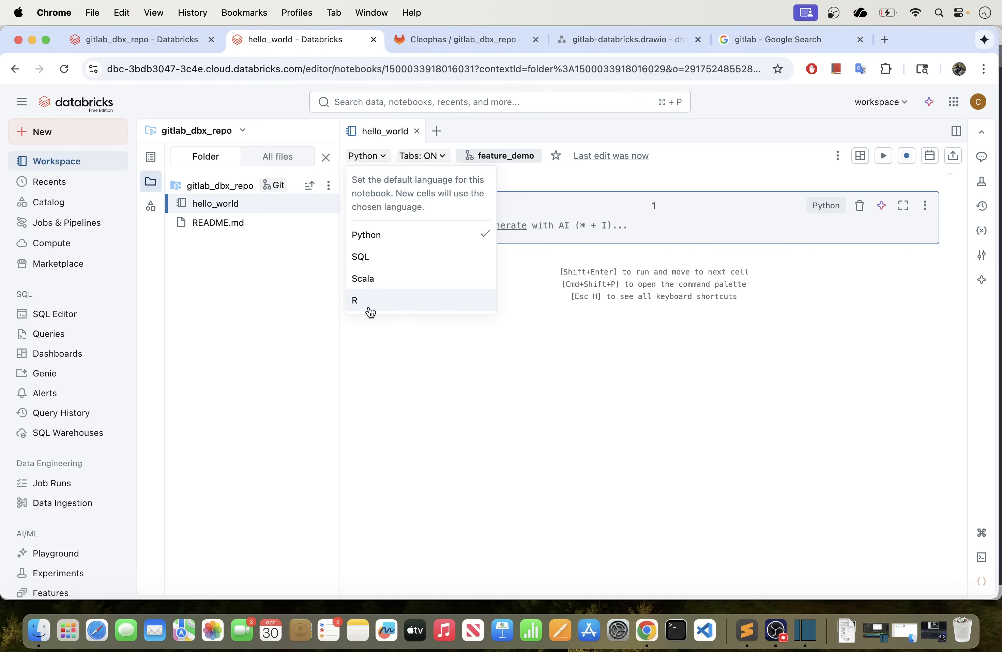
click(507, 380)
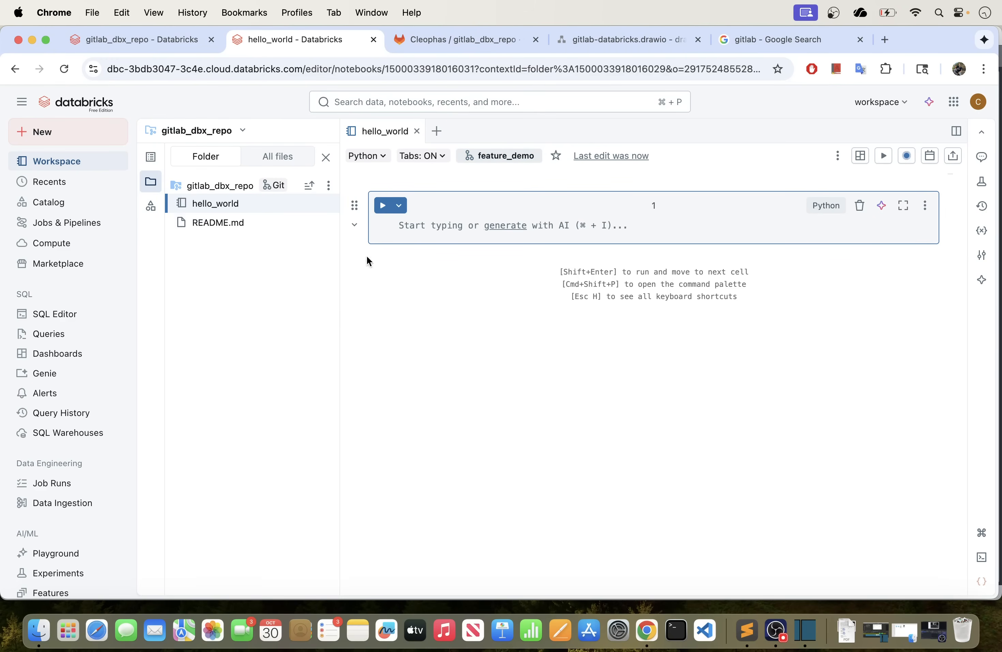
click(419, 226)
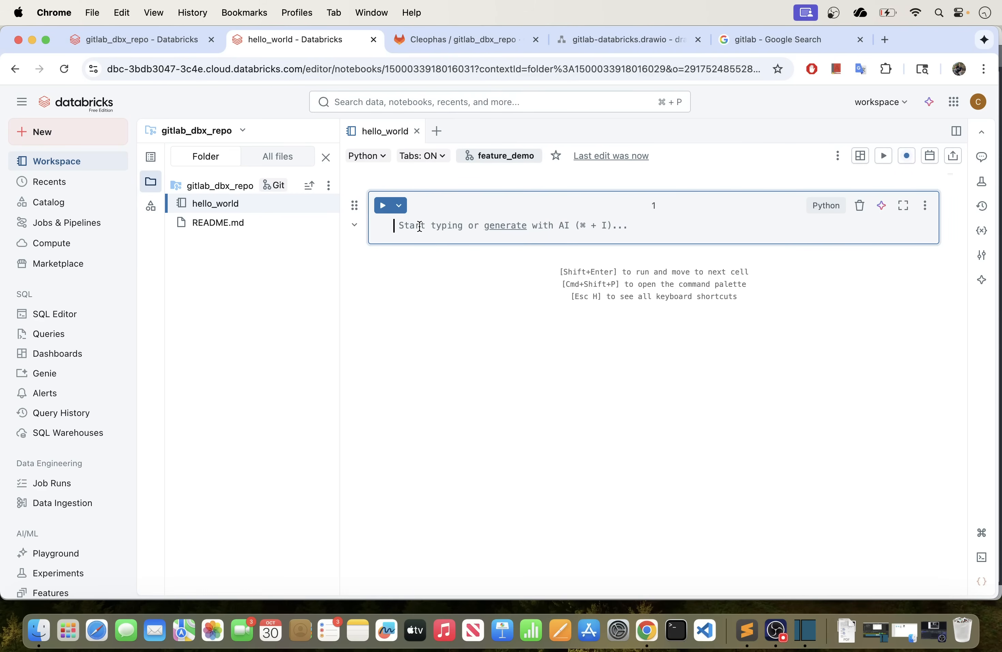
text(p)
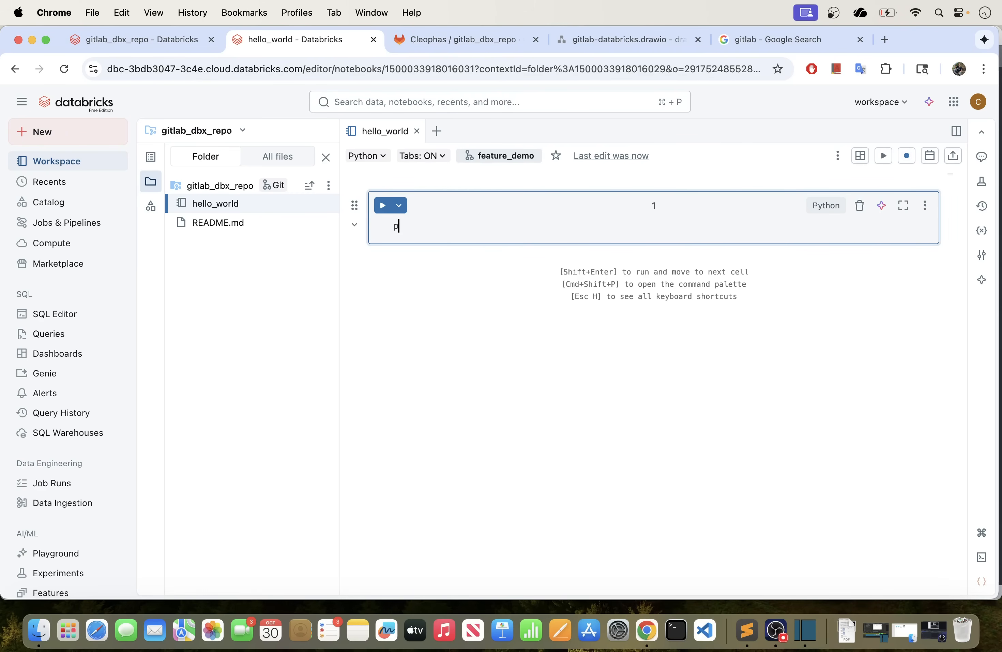
text(rint("Hello Wolr)
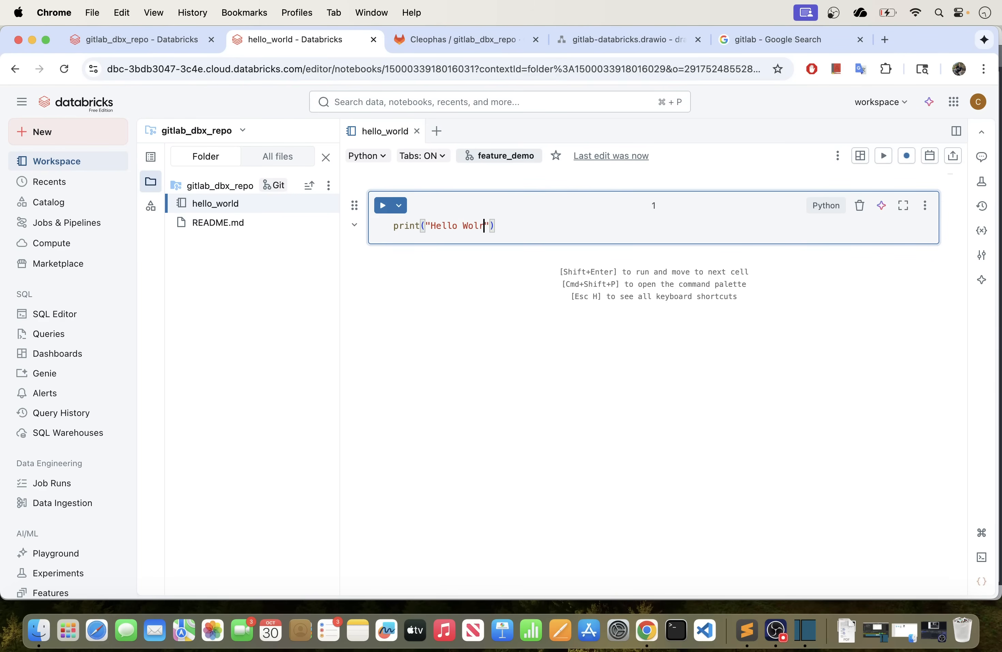
key(BackSpace)
key(BackSpace)
text(rld)
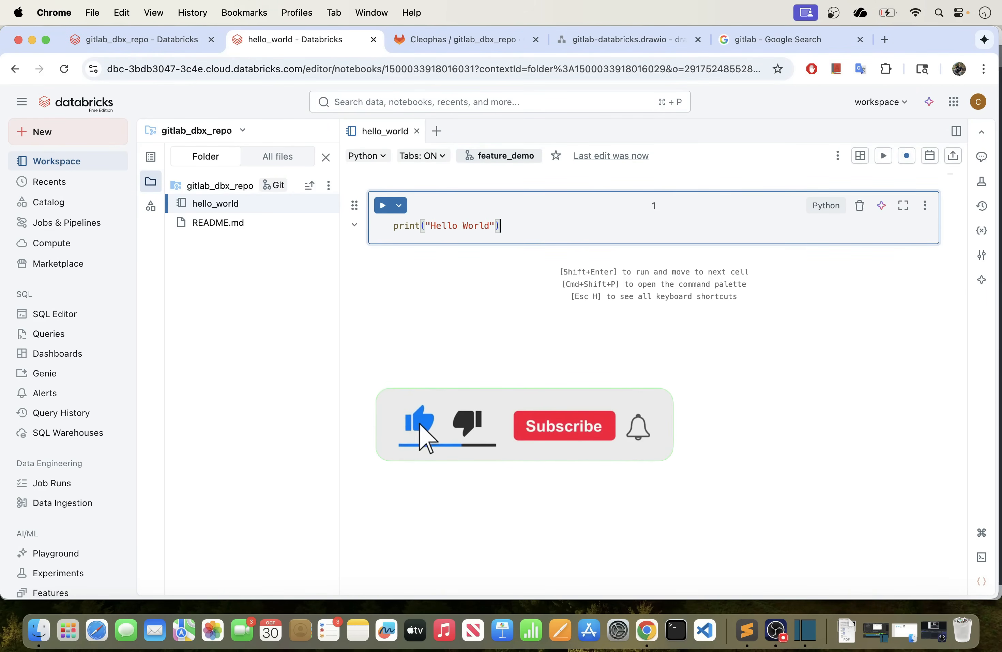
key(shift+Return)
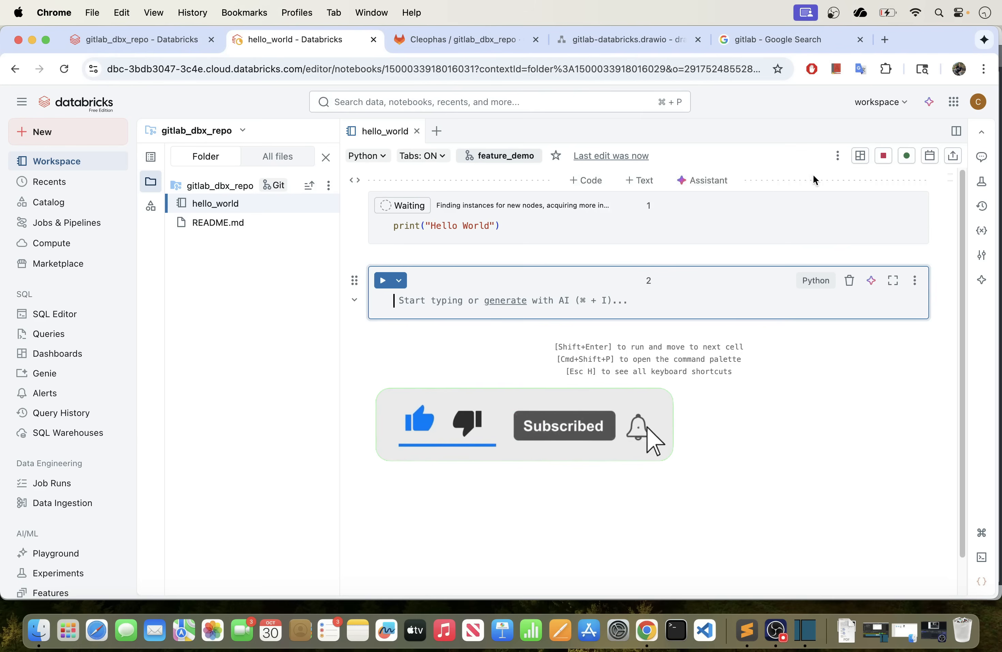
Check the notebook's compute connection details and the output of the first cell.
click(906, 155)
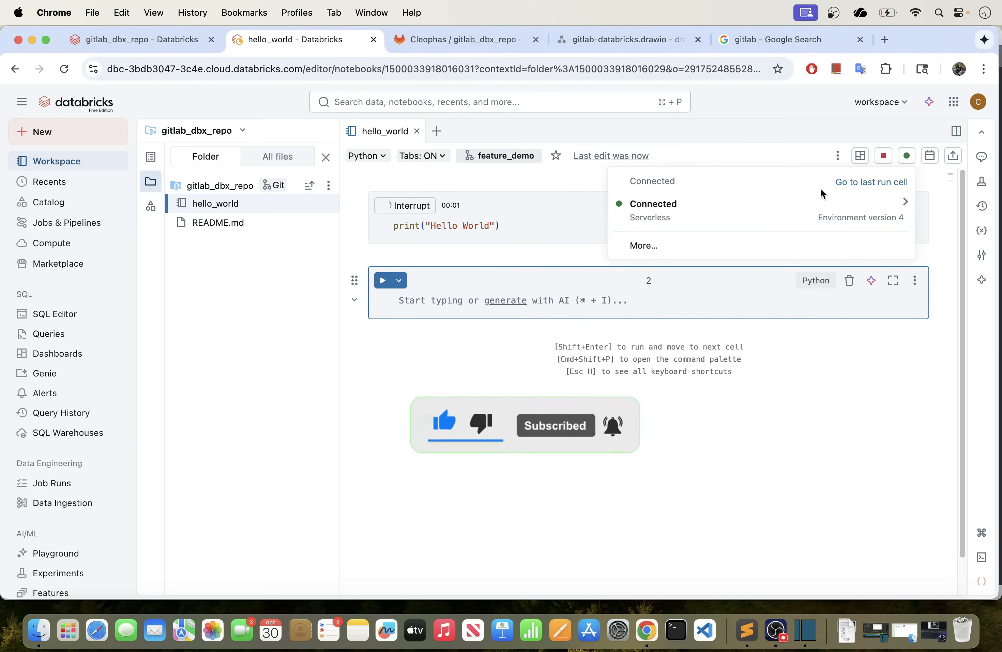
mouse_move(684, 217)
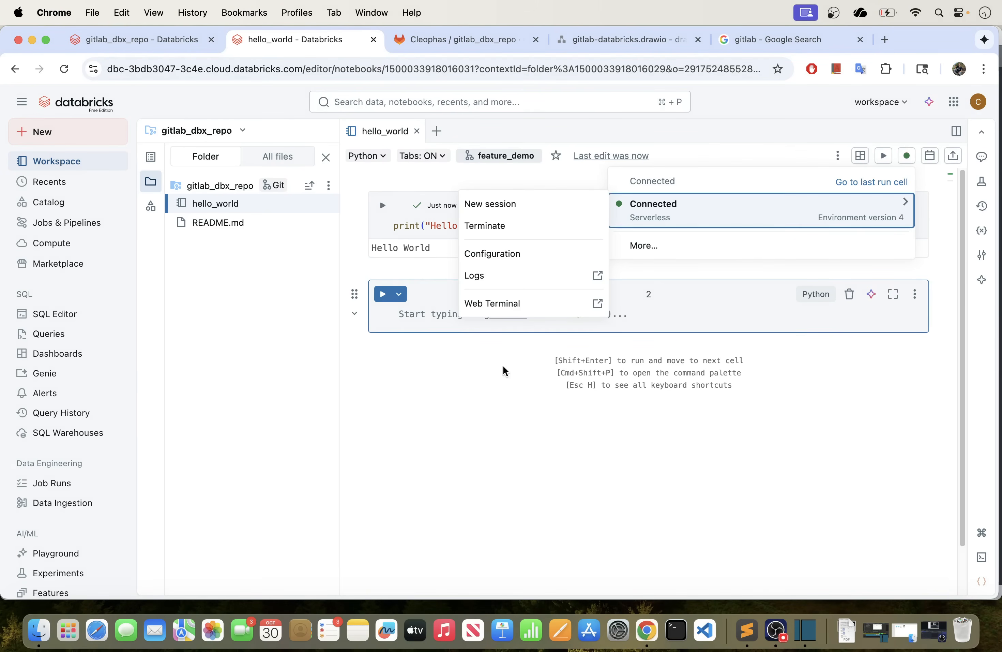
click(473, 391)
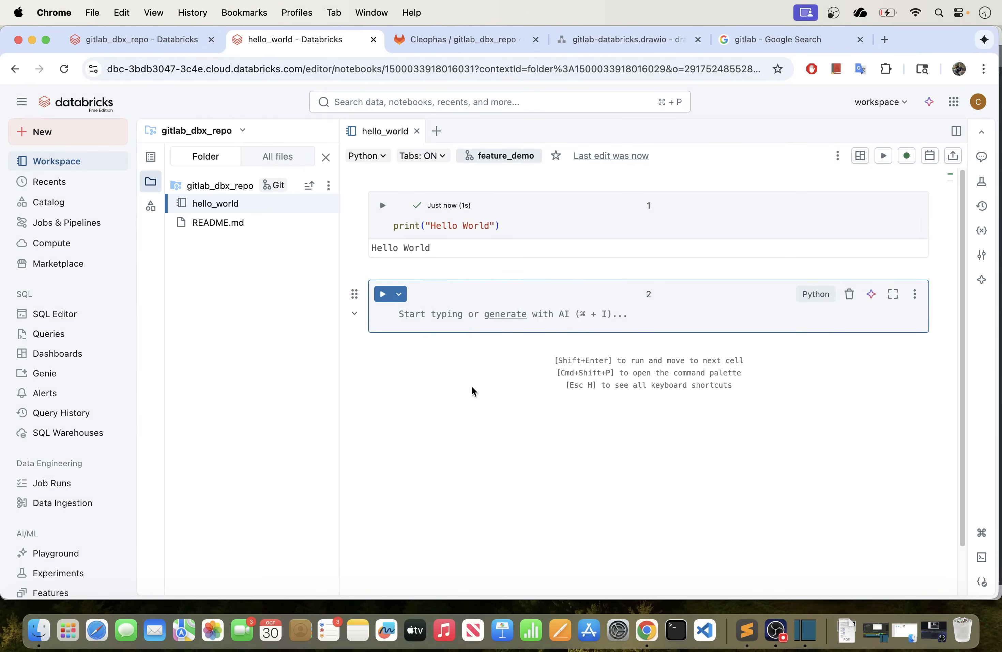
click(438, 248)
drag(447, 250, 370, 249)
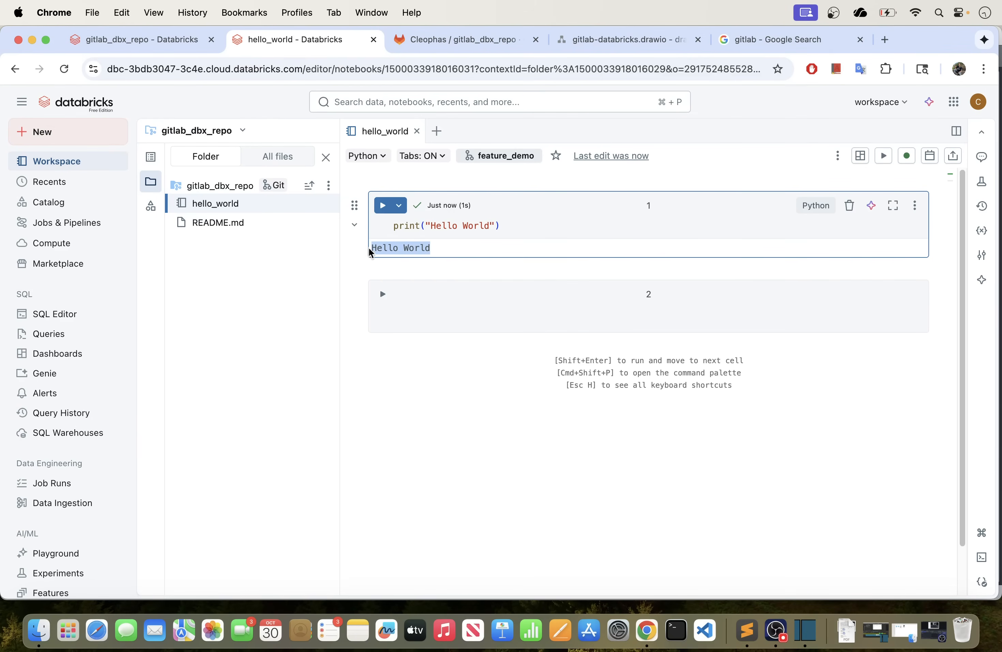
click(441, 251)
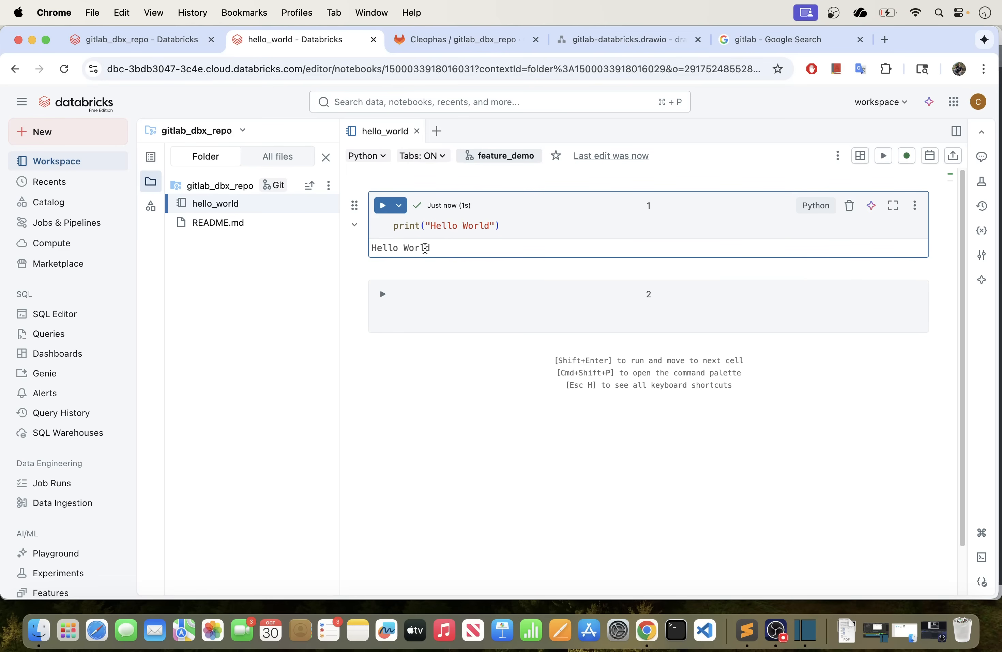
drag(425, 247, 369, 251)
Define print_one_to_hundred() in the second cell, looping over range(1, 101) to print i, add a call to it and run the cell.
click(422, 305)
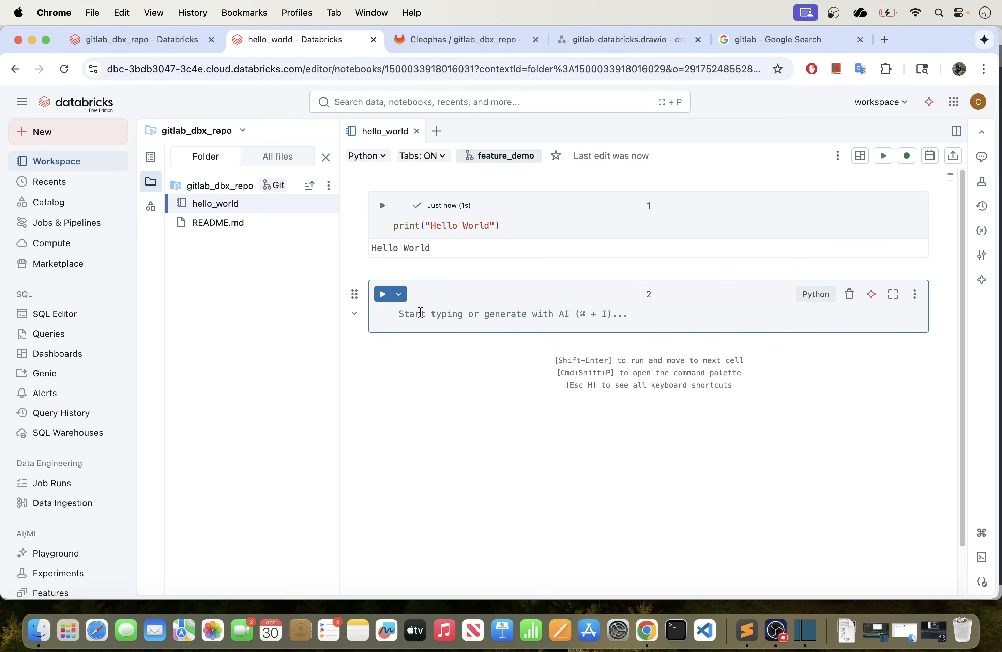
mouse_move(516, 277)
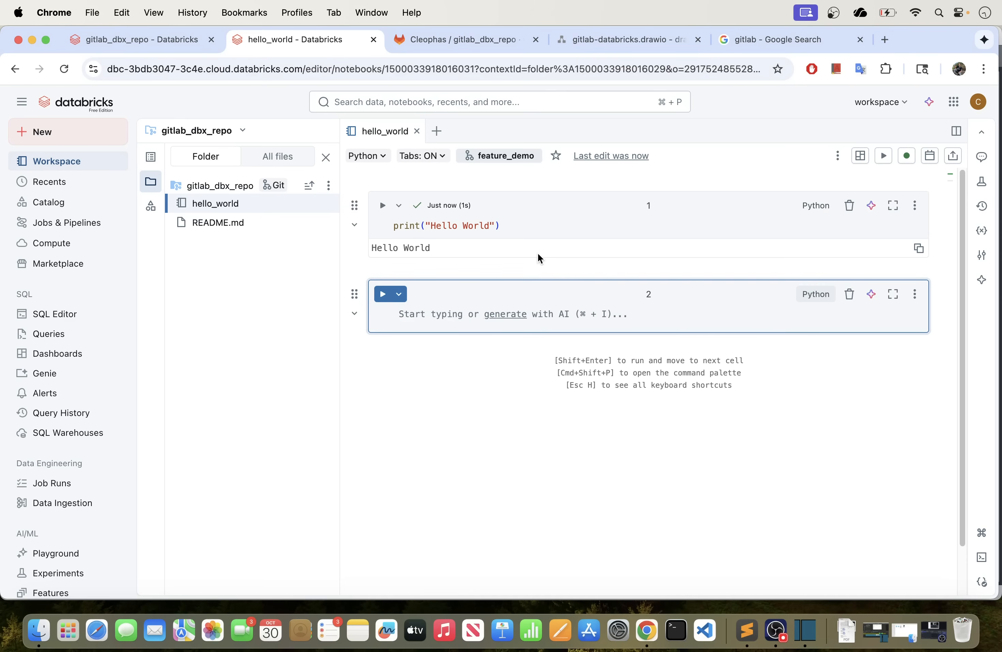
text(def )
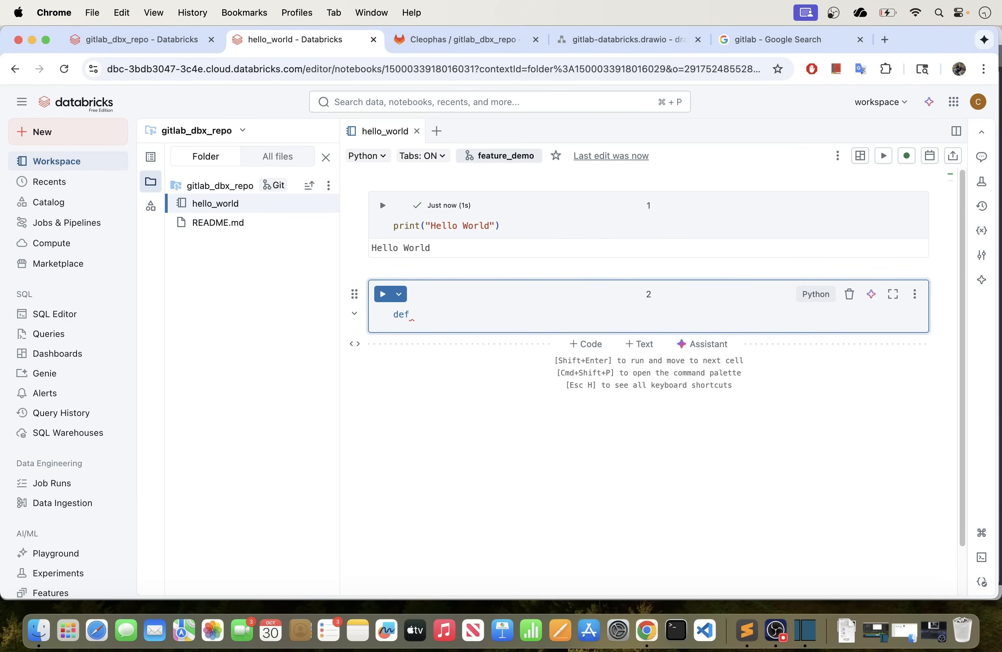
text(prin)
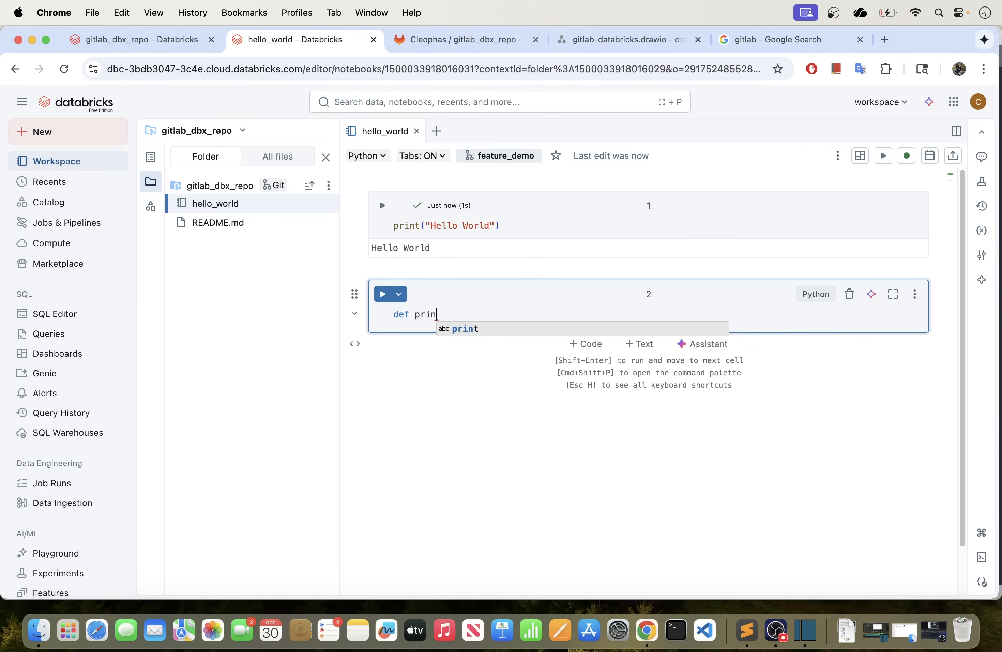
text(t_one)
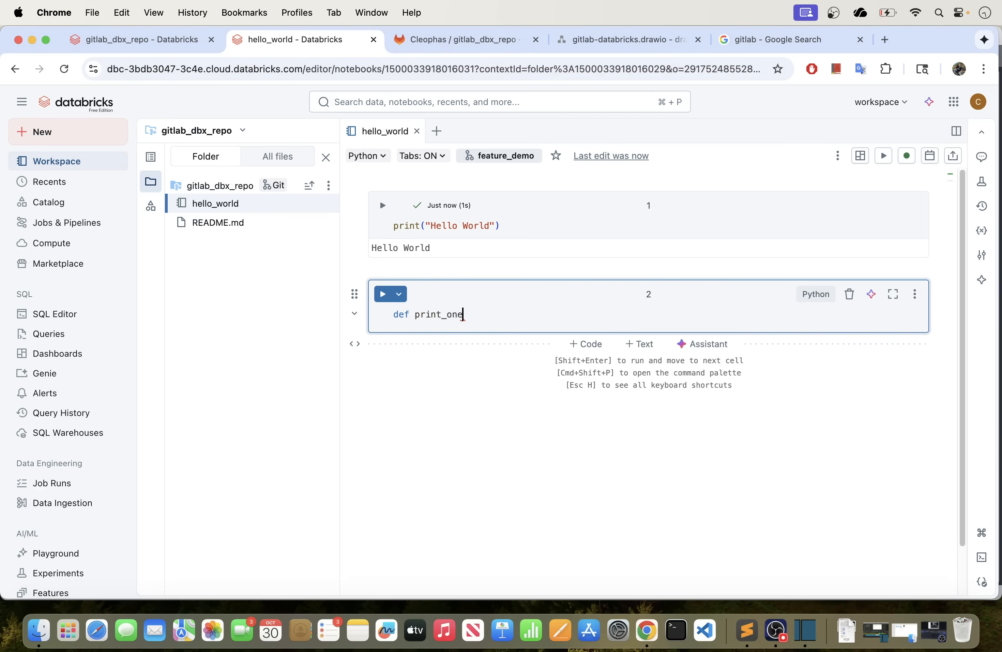
text(_to_hundred():)
key(Return)
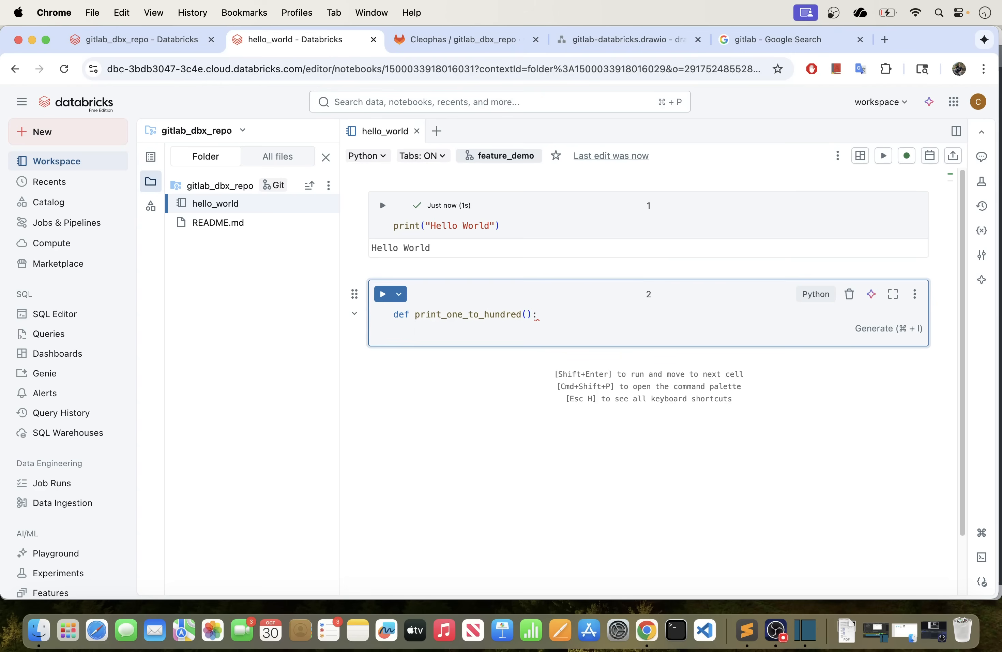
key(Tab)
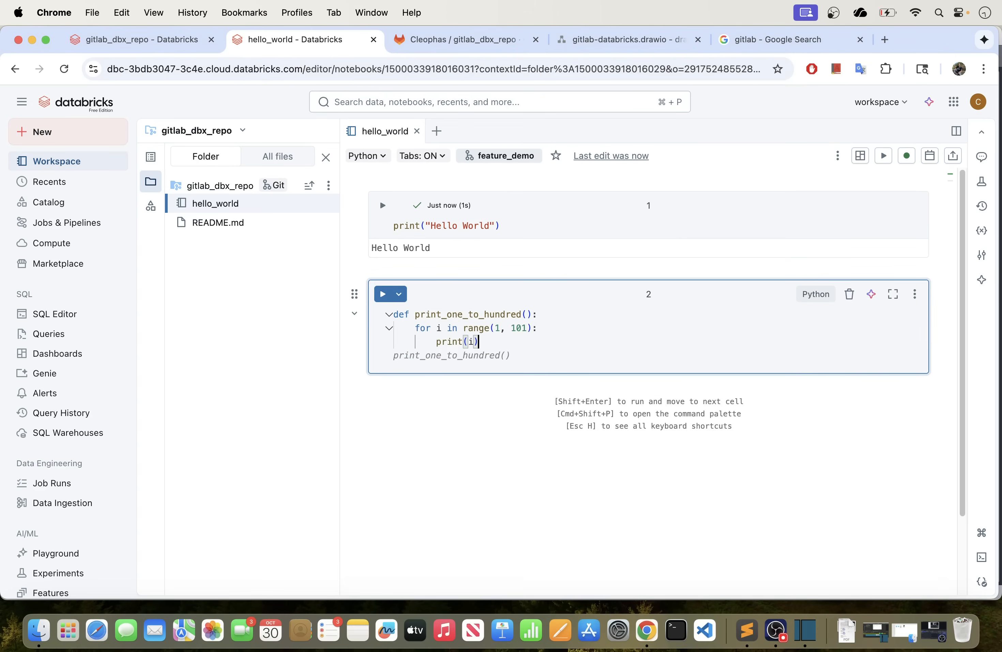
key(Tab)
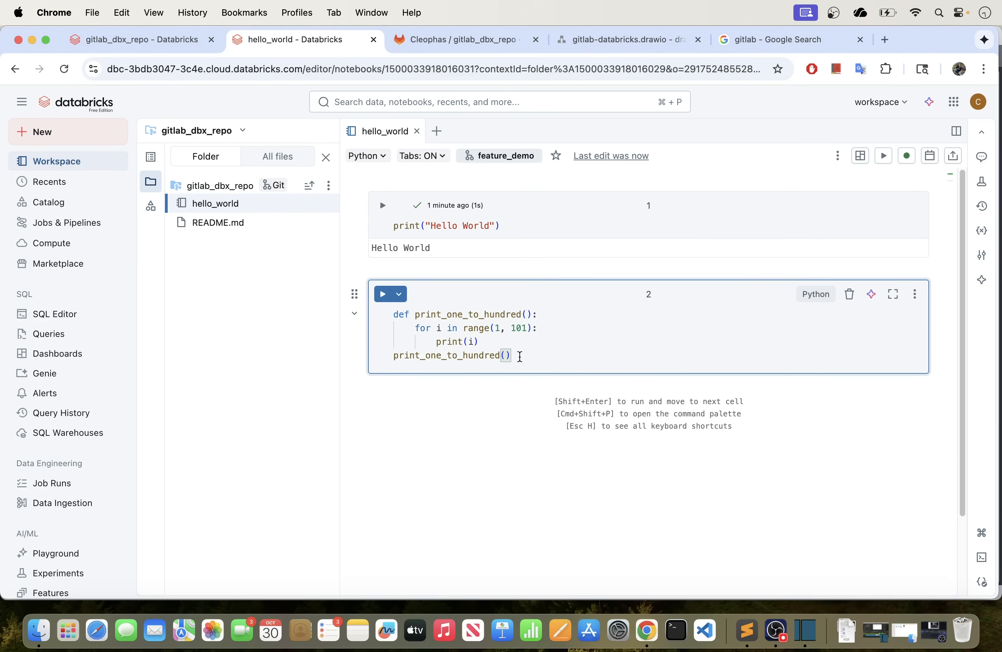
key(shift+Return)
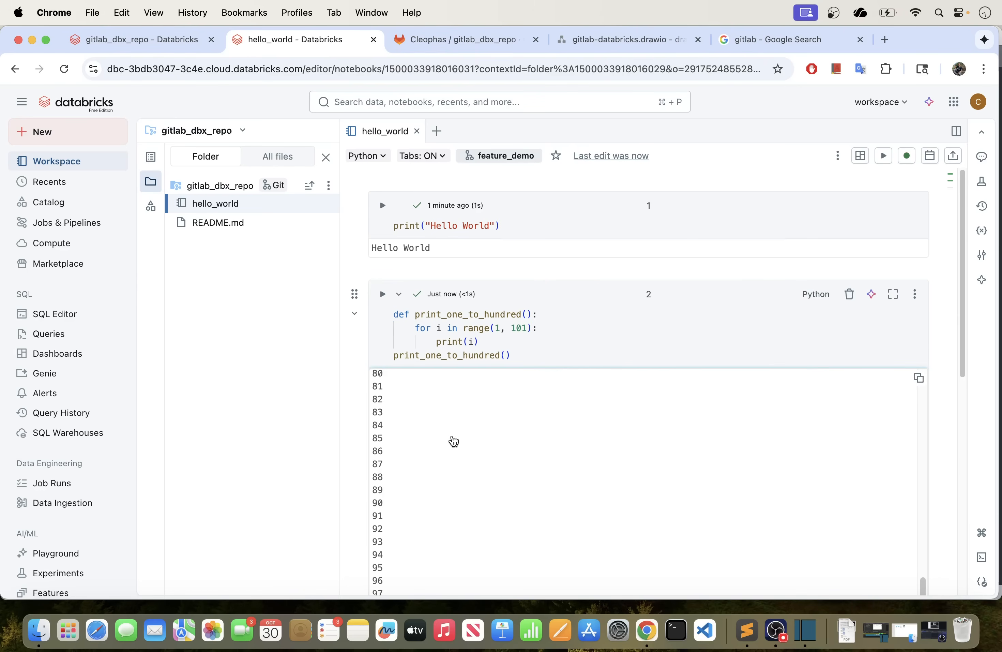
Examine the full printed output of the second cell and return to its code.
scroll(463, 414, down, 1)
scroll(465, 411, down, 10)
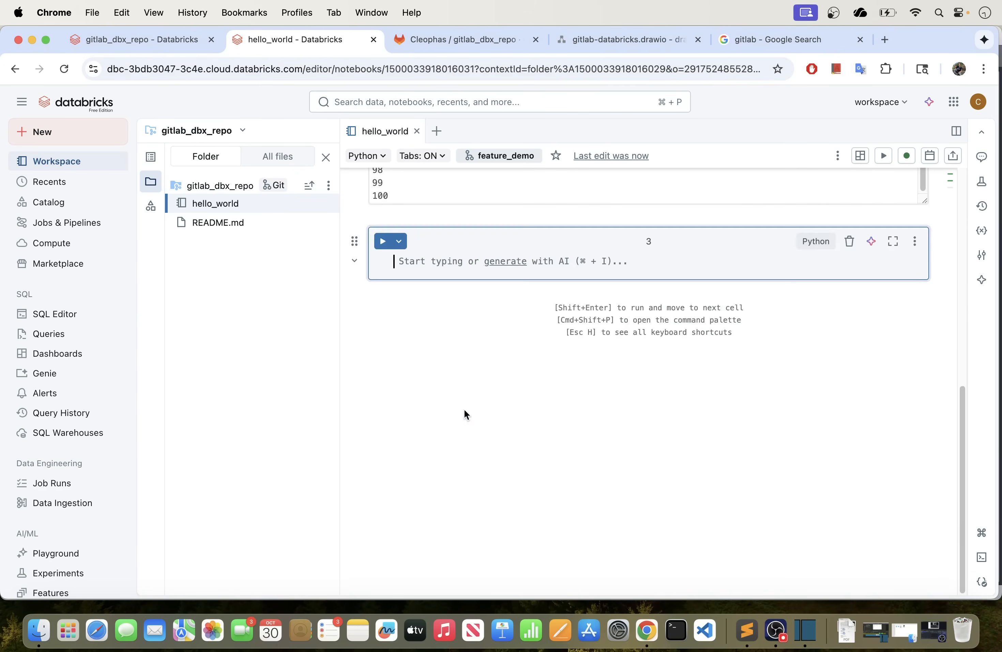
scroll(465, 408, up, 4)
click(453, 328)
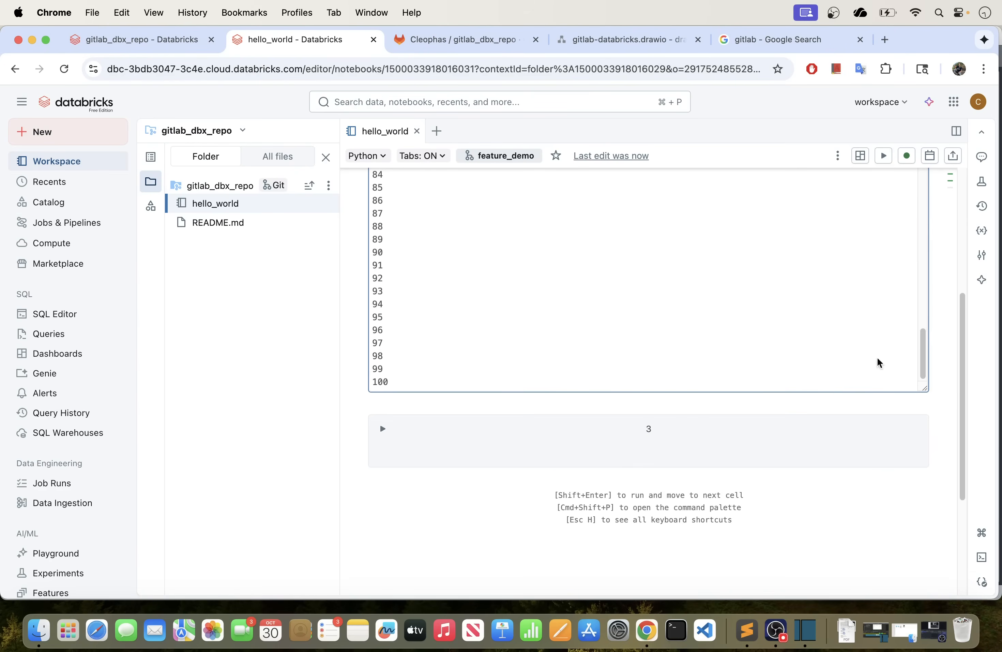
drag(922, 358, 904, 170)
scroll(684, 314, down, 3)
scroll(698, 312, down, 10)
scroll(764, 390, up, 15)
scroll(630, 482, up, 5)
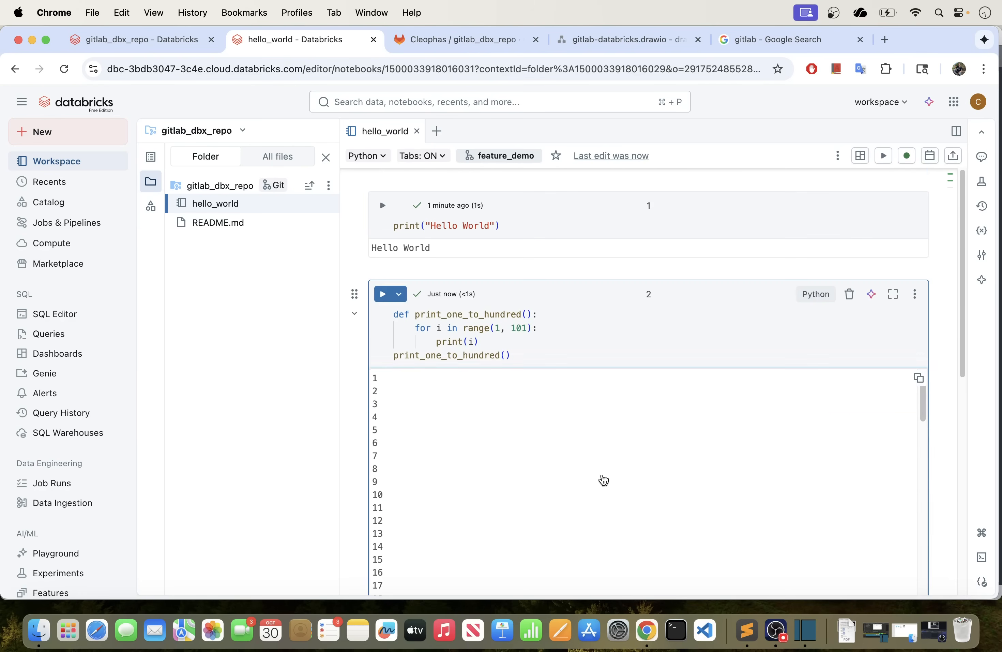
click(533, 338)
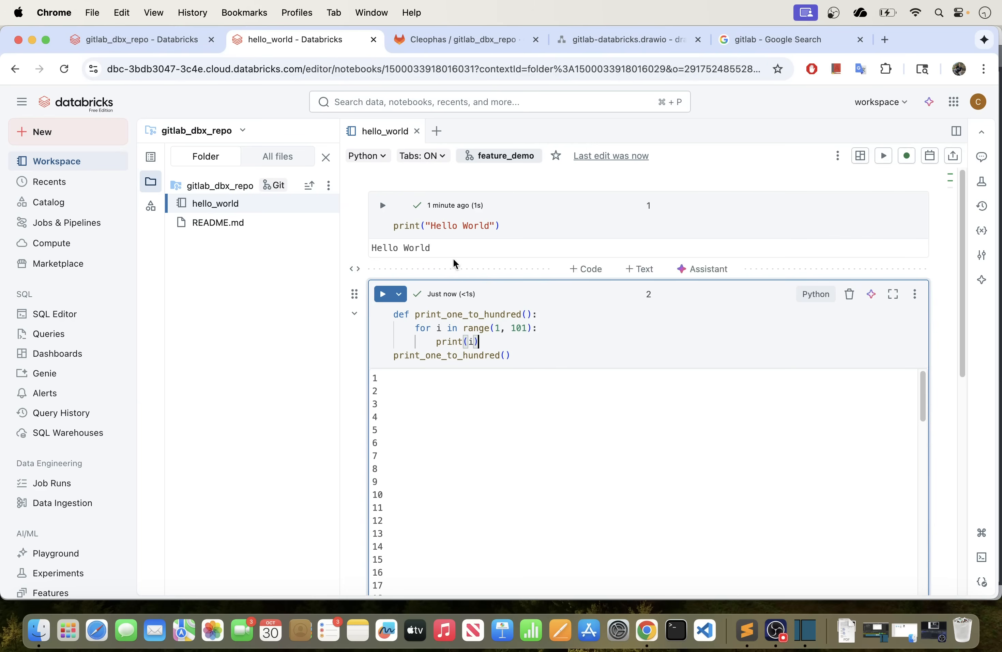
click(520, 356)
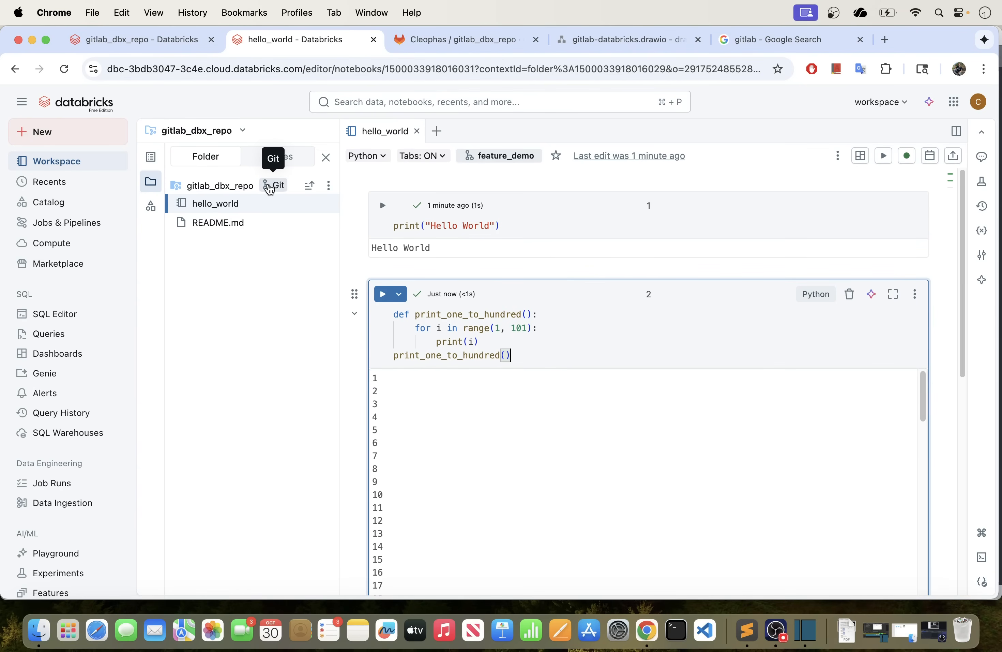
Open the Git dialog for gitlab_dbx_repo and review the code changes in hello_world.ipynb.
click(269, 188)
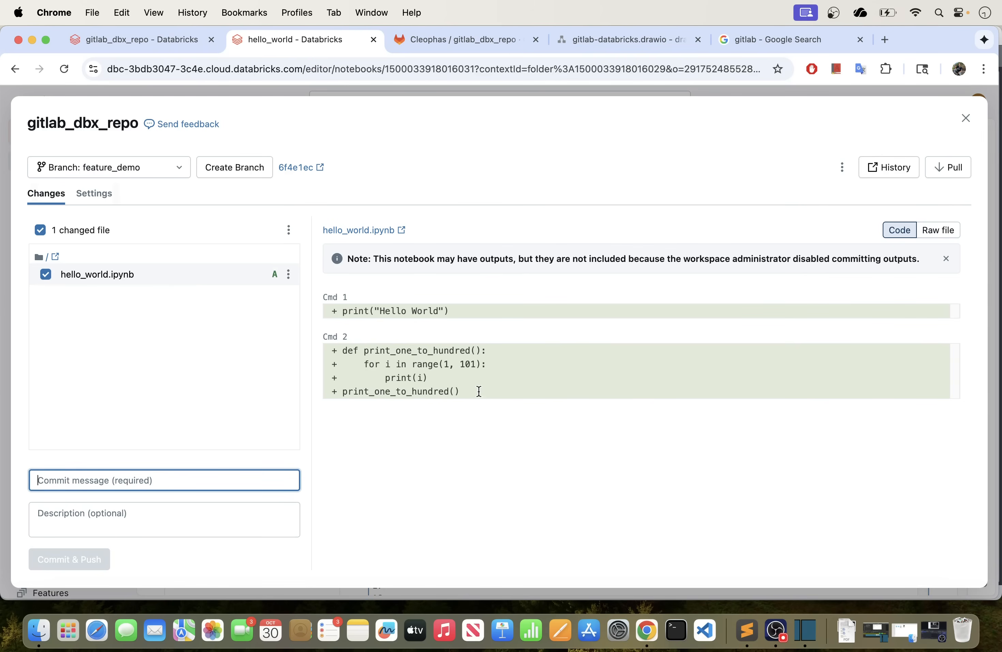
drag(484, 393, 330, 353)
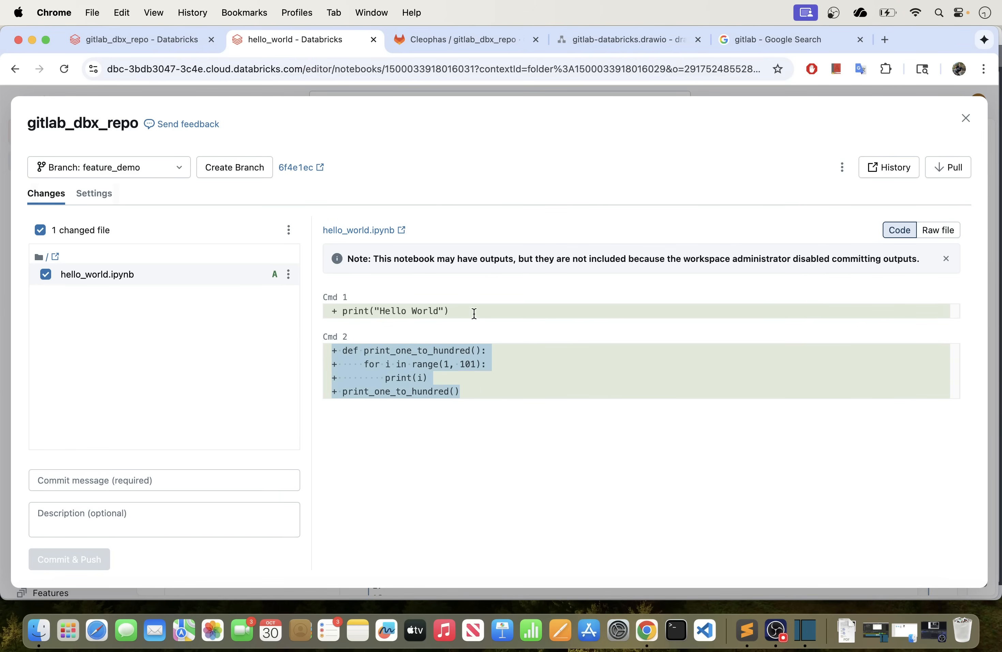
drag(475, 313, 358, 311)
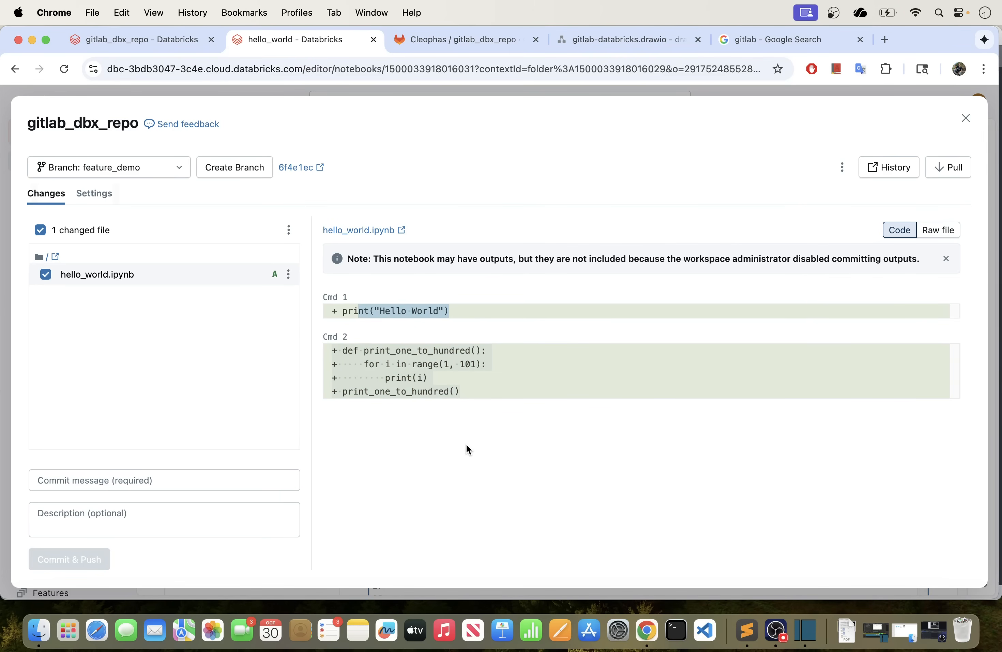
Commit and push hello_world.ipynb to feature_demo with the message "Add hello world" and dismiss the notification.
click(173, 477)
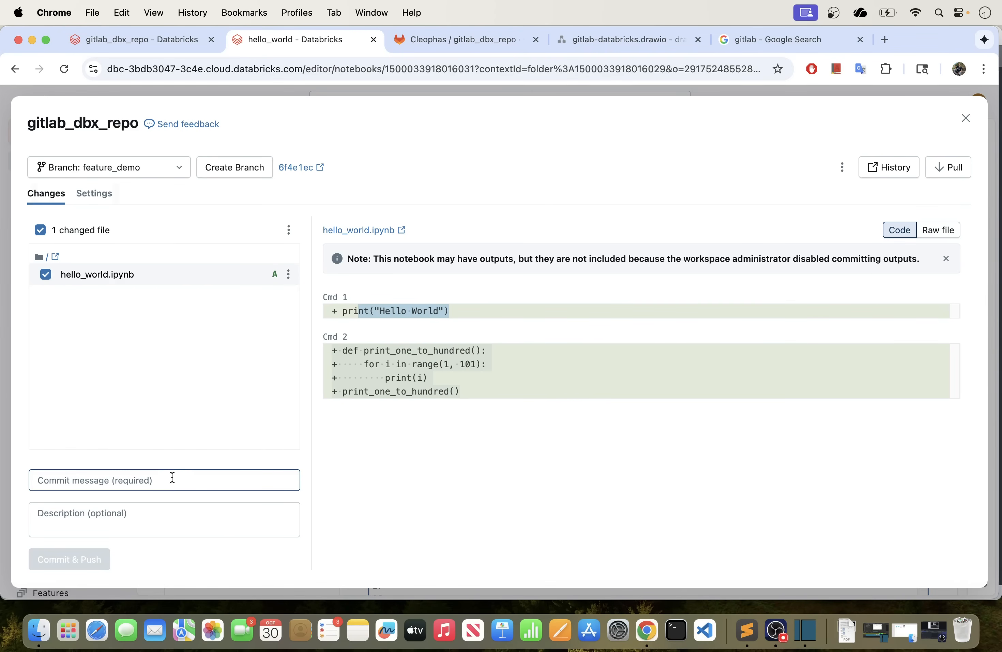
click(169, 479)
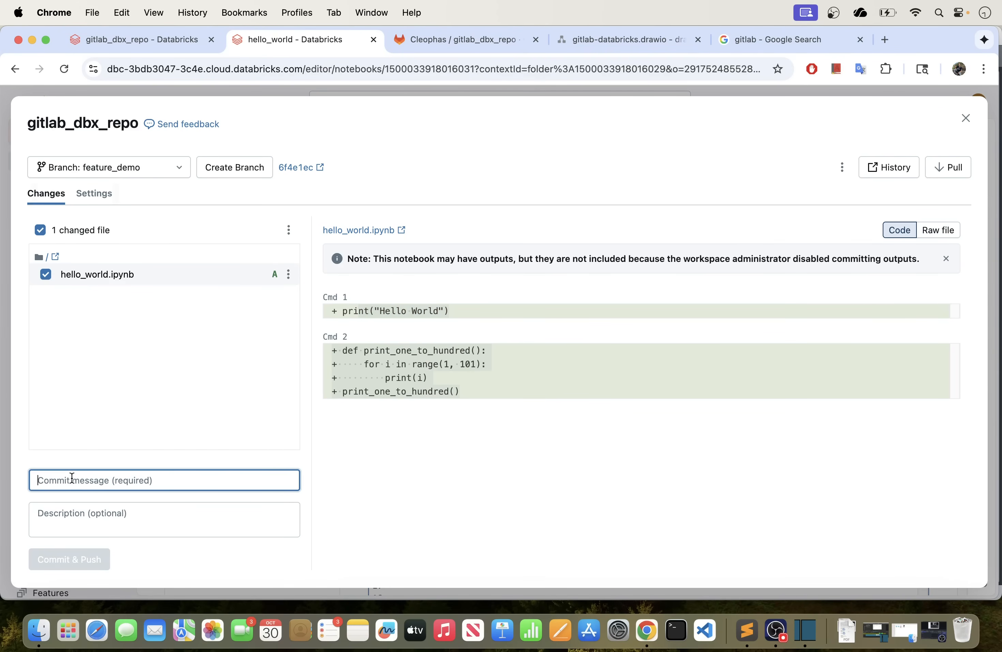
text(Add hello world)
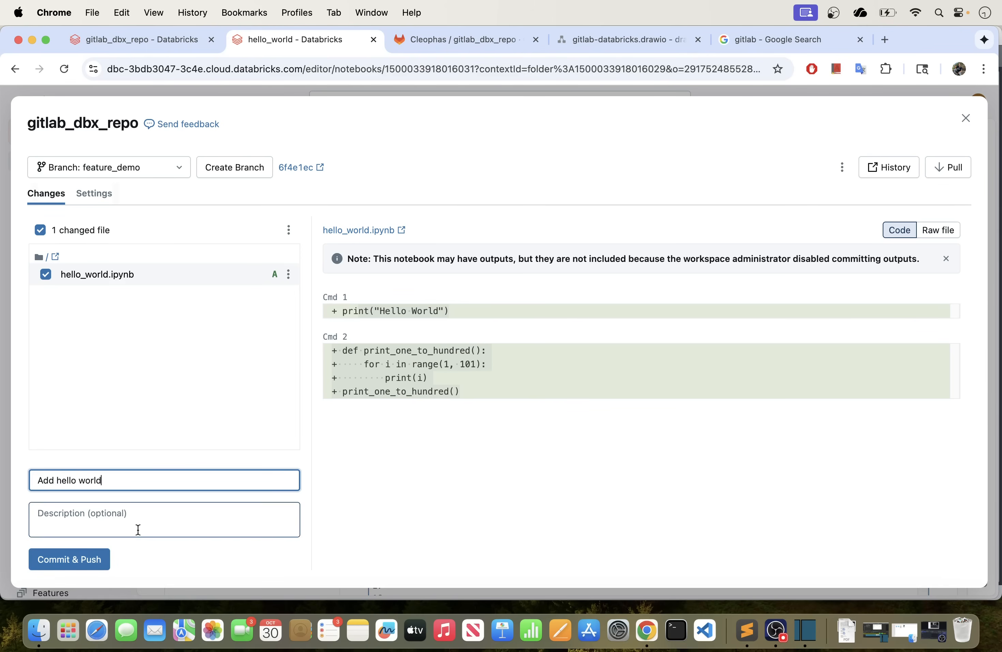
click(138, 530)
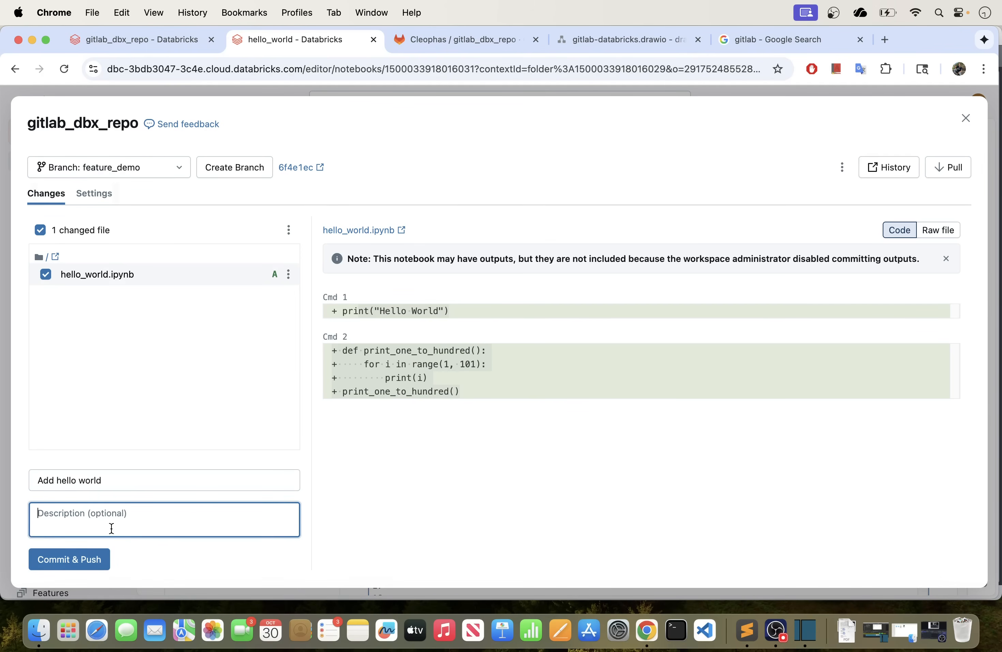
click(69, 562)
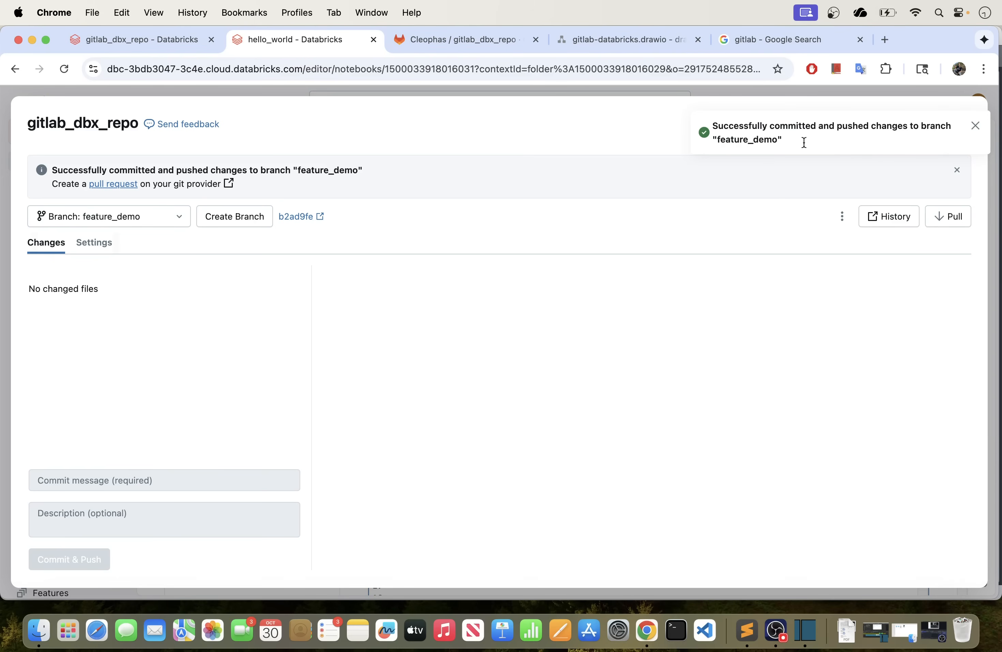
click(976, 126)
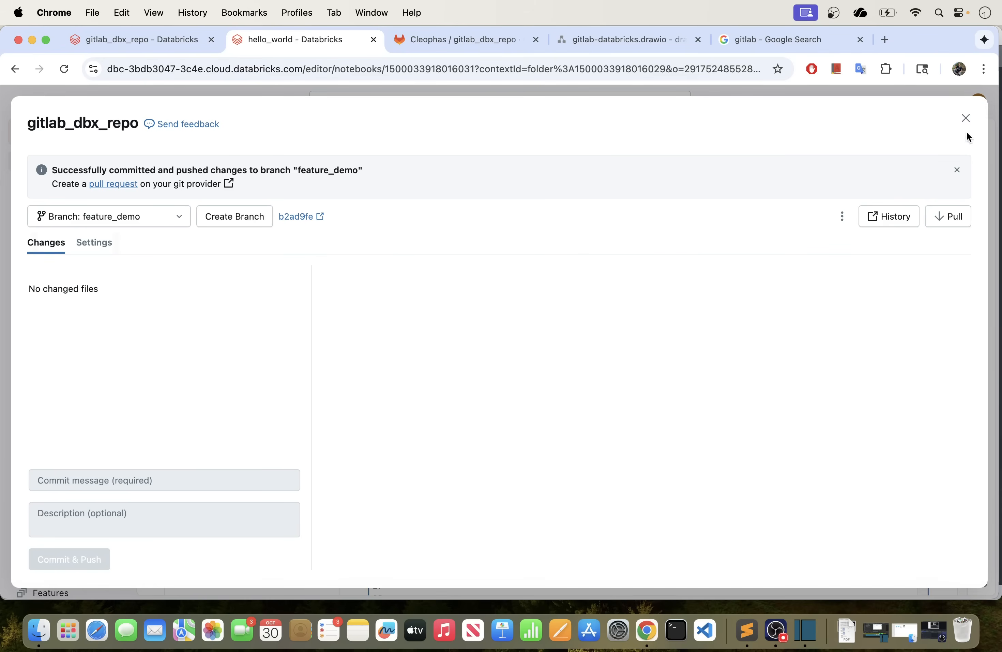
Switch to GitLab, refresh gitlab_dbx_repo, and view hello_world.ipynb on the feature_demo branch.
click(964, 117)
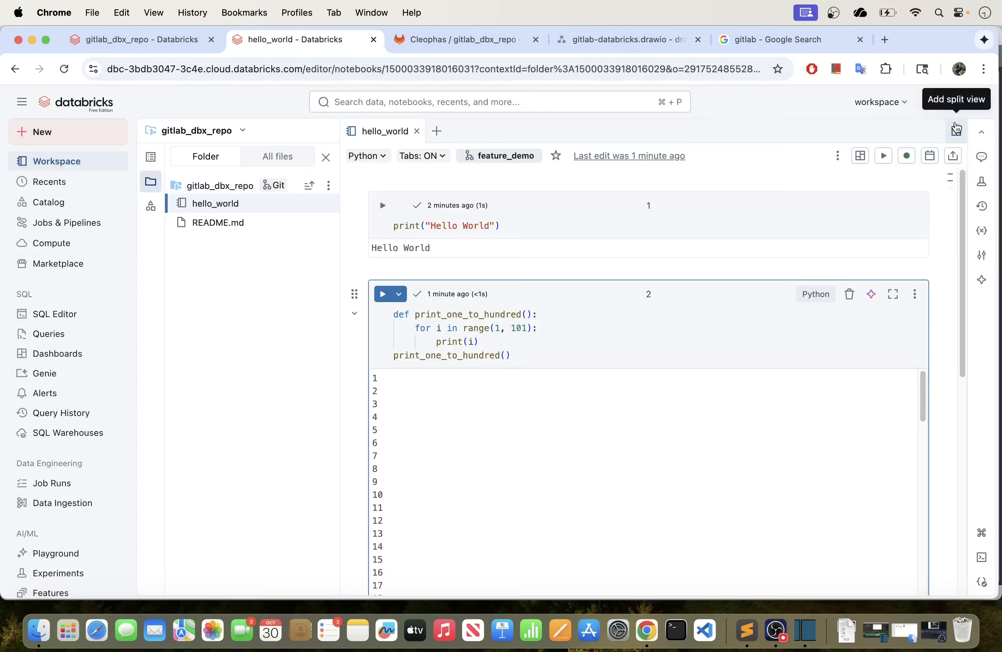
click(440, 41)
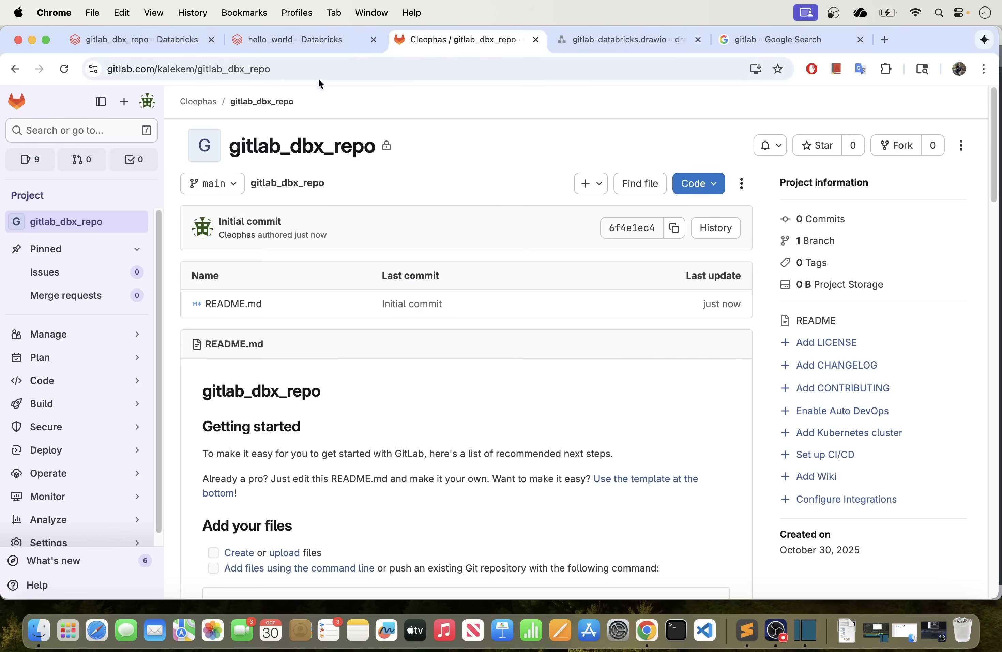
click(65, 70)
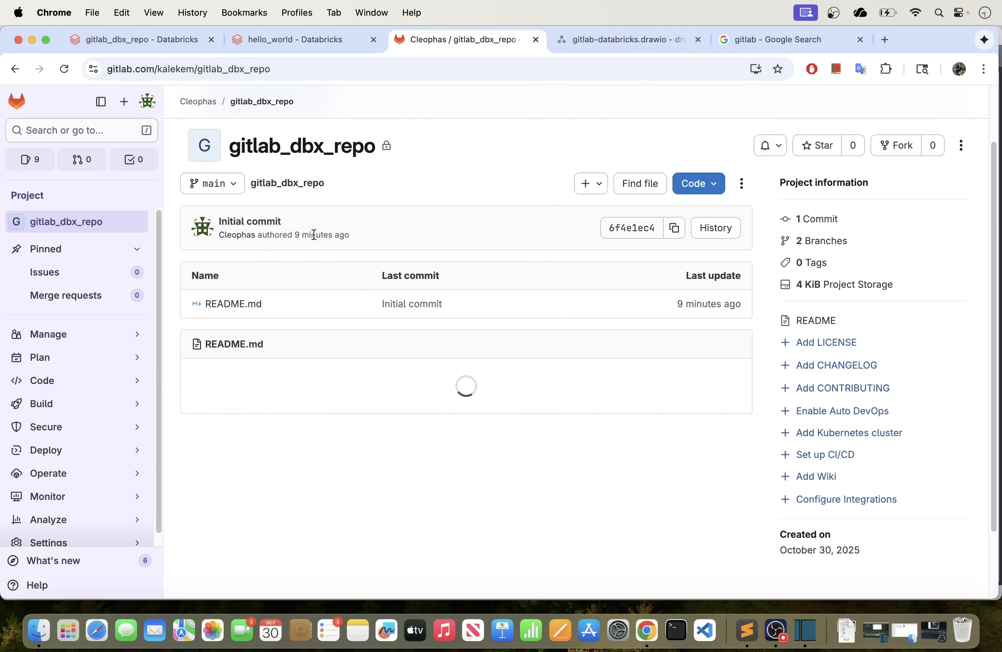
click(223, 189)
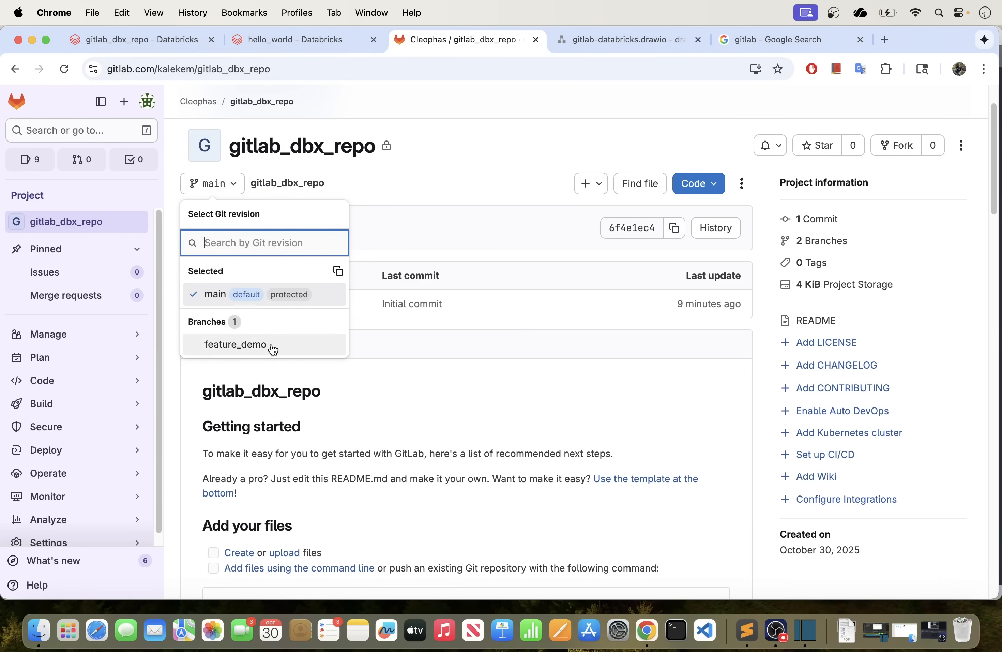
click(282, 349)
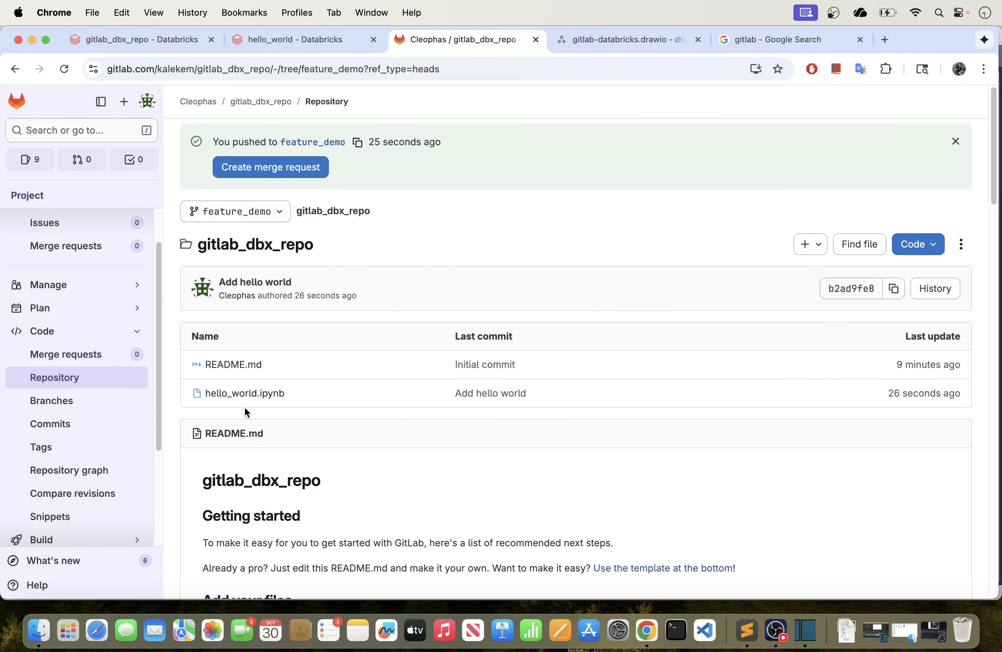
click(252, 398)
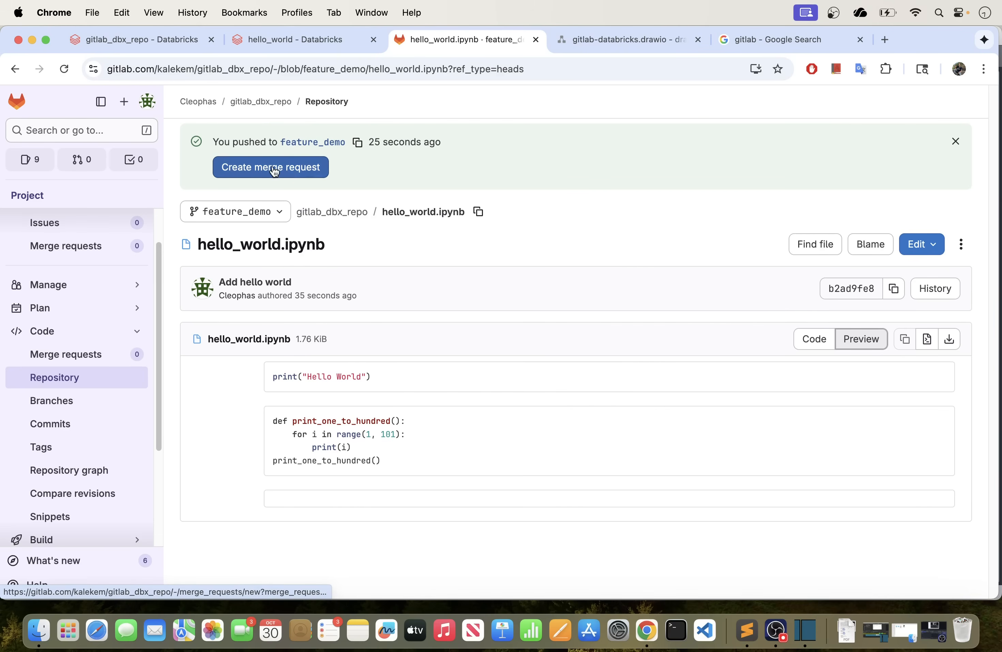
Start a new merge request with feature_demo as the source branch and main as the target, and compare the branches.
click(254, 170)
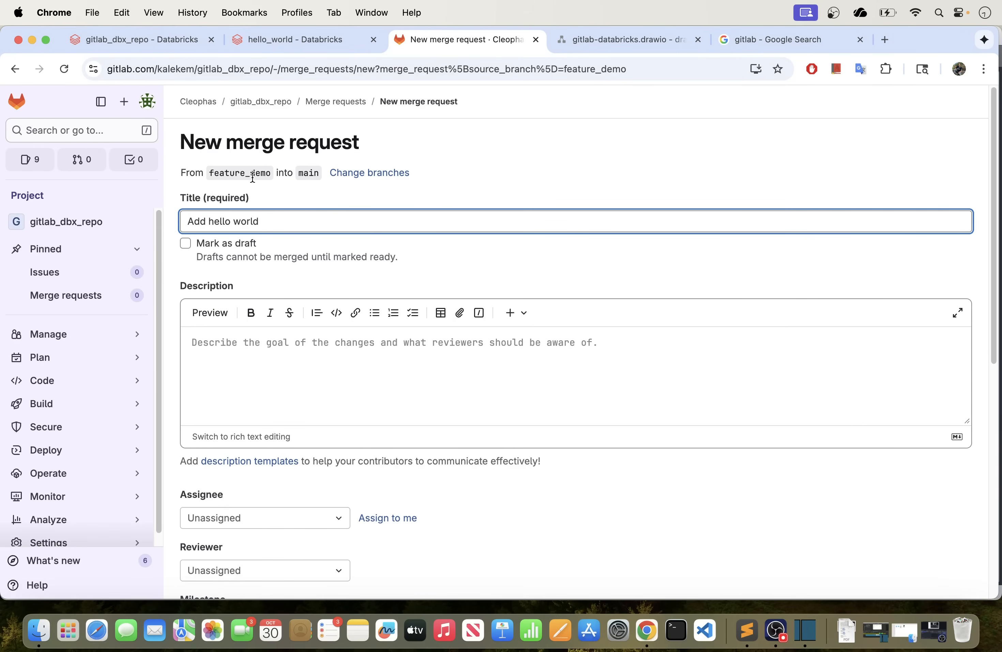
click(358, 173)
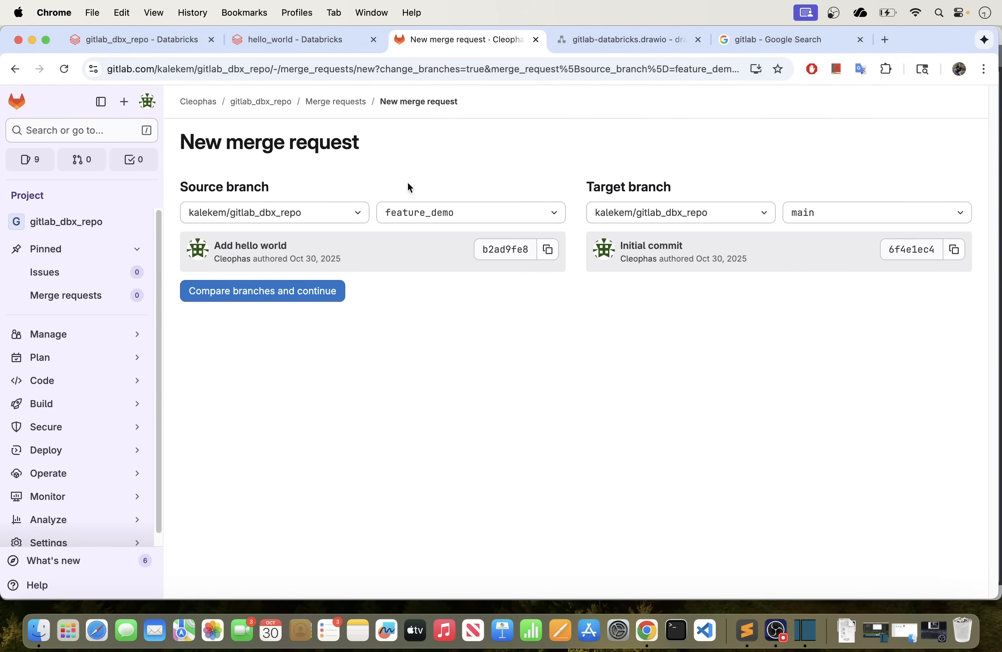
click(505, 221)
click(459, 405)
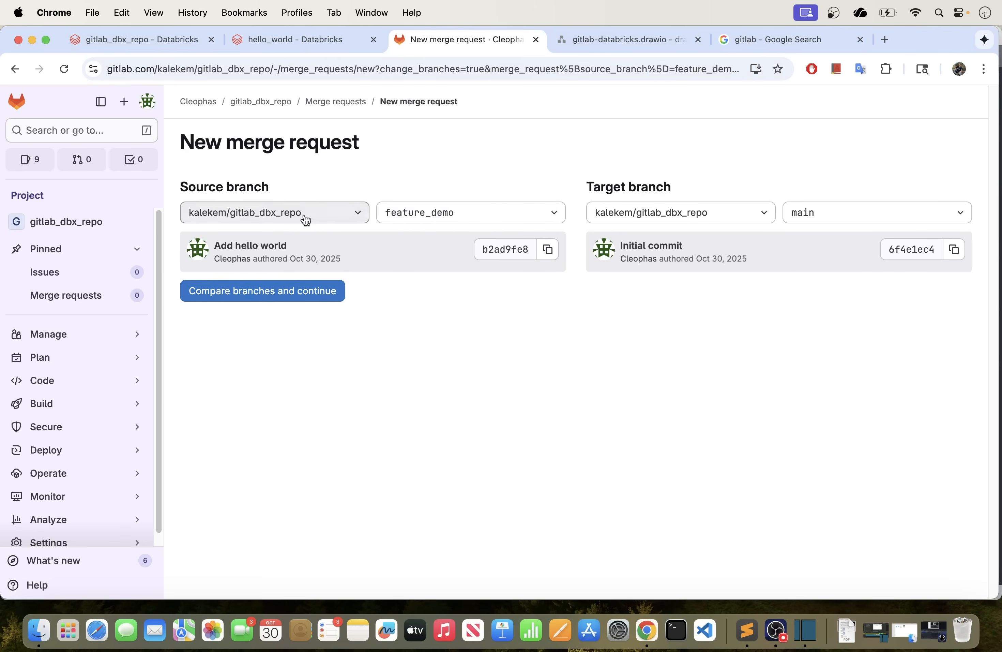
click(470, 217)
click(627, 368)
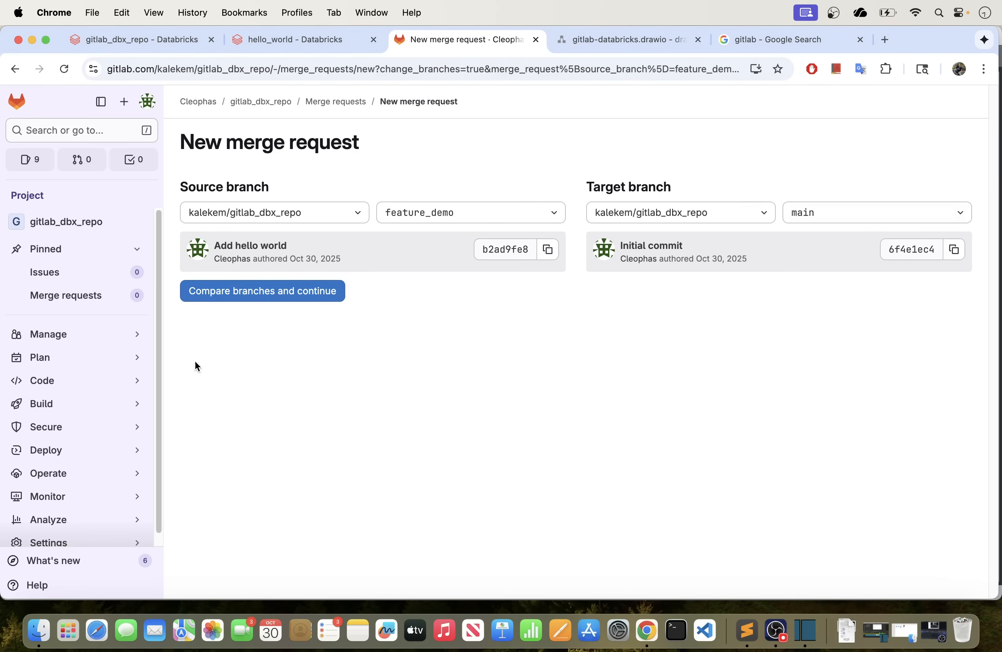
click(292, 296)
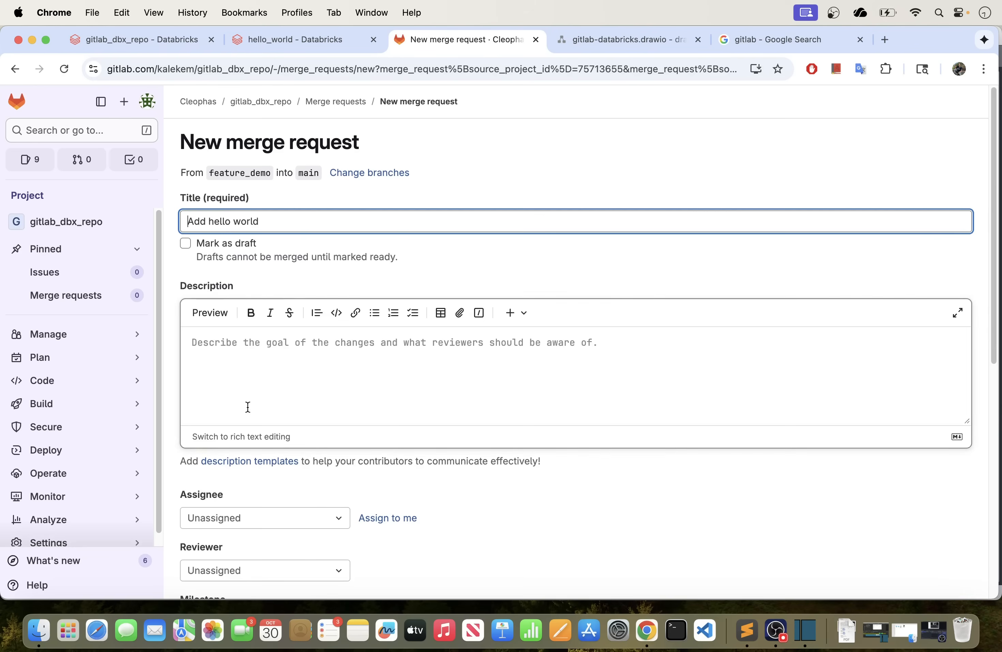
Review the new merge request form from title and description through assignee, reviewer, labels, merge options and commits.
scroll(246, 336, down, 10)
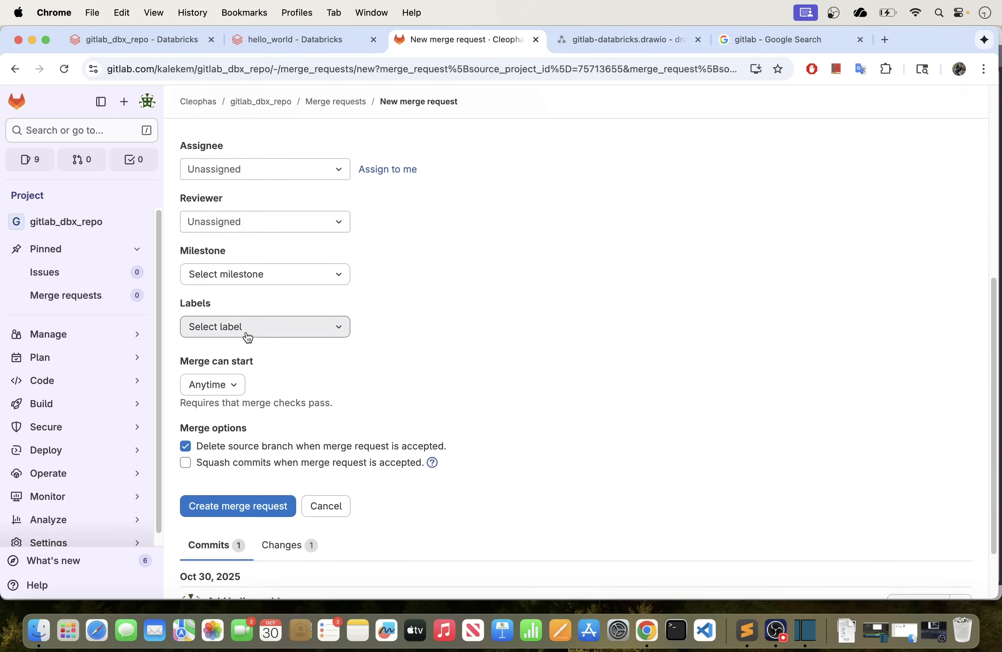
scroll(248, 337, down, 2)
scroll(246, 335, up, 10)
scroll(246, 335, down, 10)
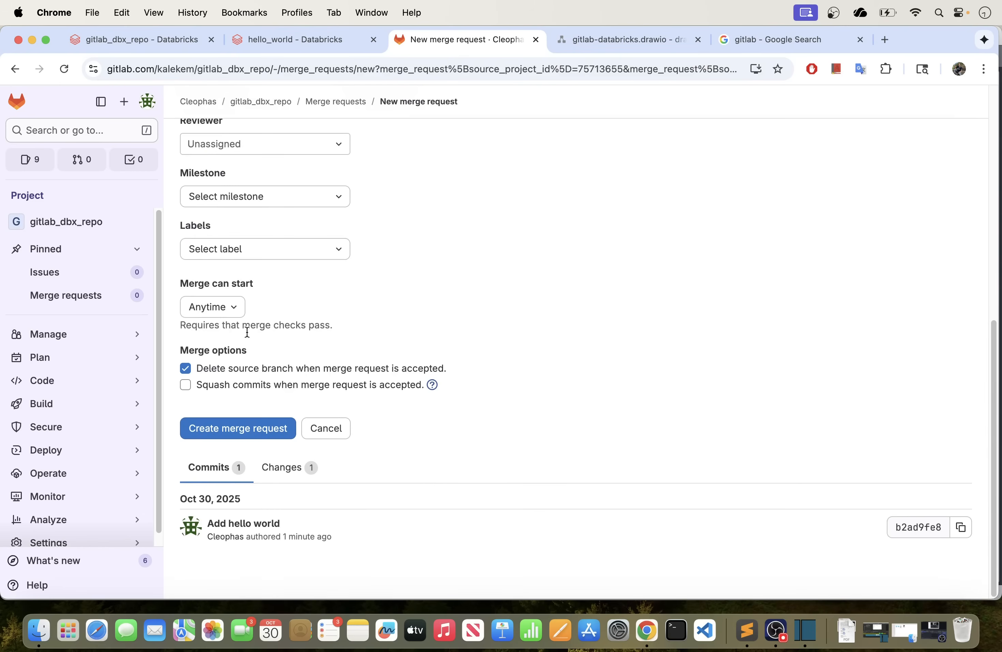
scroll(417, 358, up, 10)
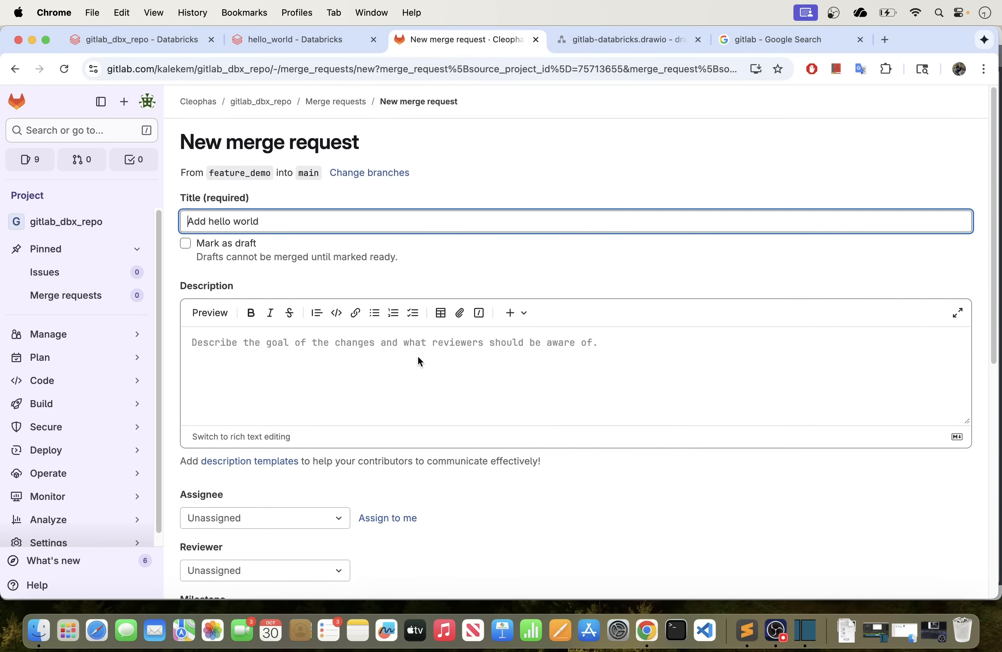
scroll(417, 358, down, 10)
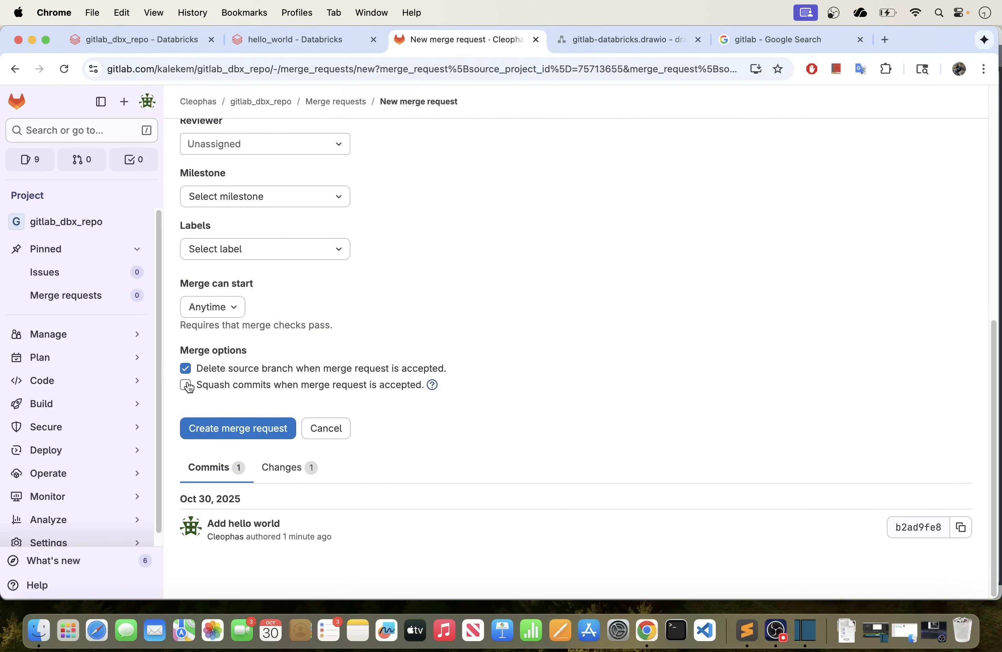
scroll(242, 291, up, 10)
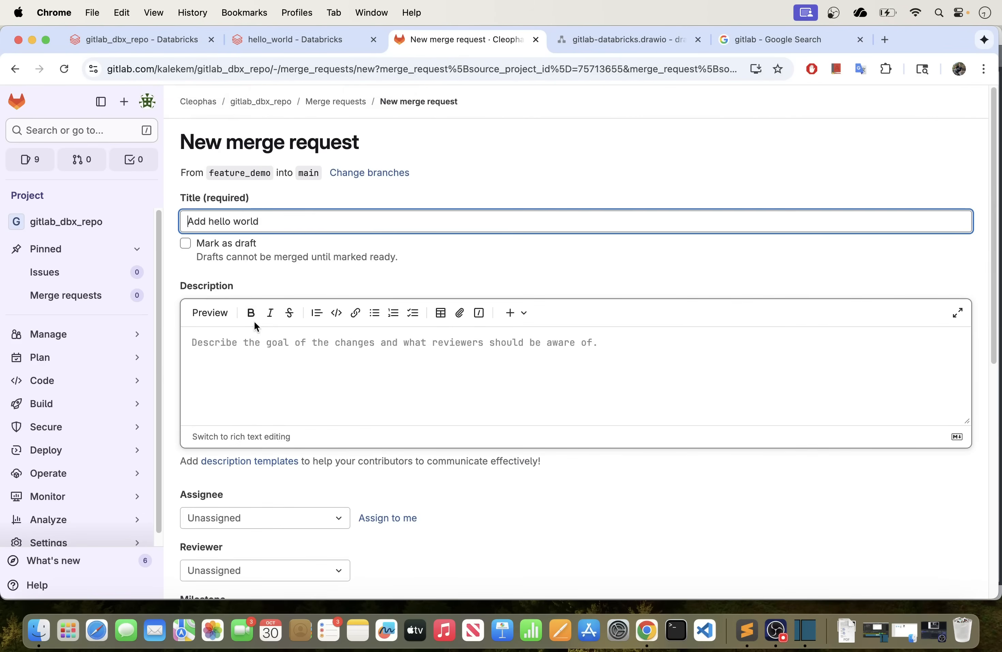
scroll(255, 324, down, 3)
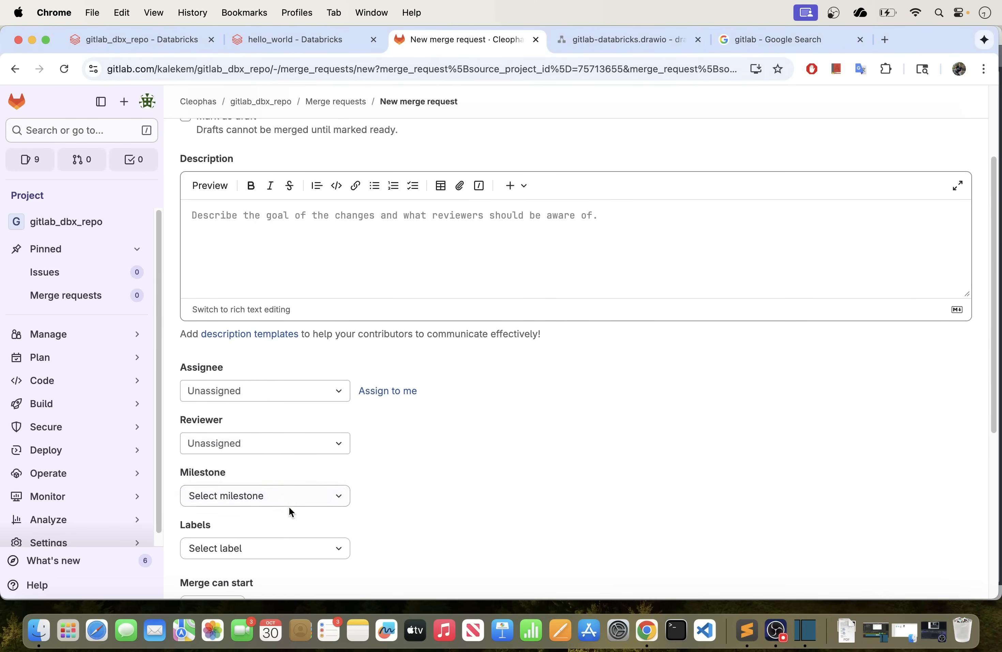
scroll(296, 506, down, 1)
scroll(304, 501, down, 5)
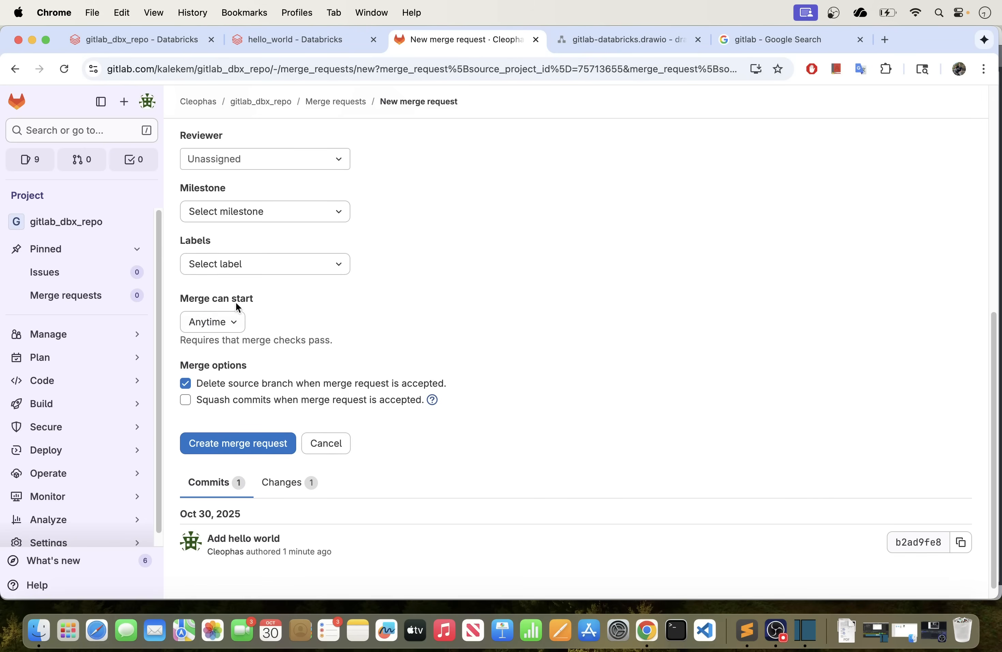
Create the "Add hello world" merge request, with merging allowed anytime and source branch deletion enabled.
click(216, 322)
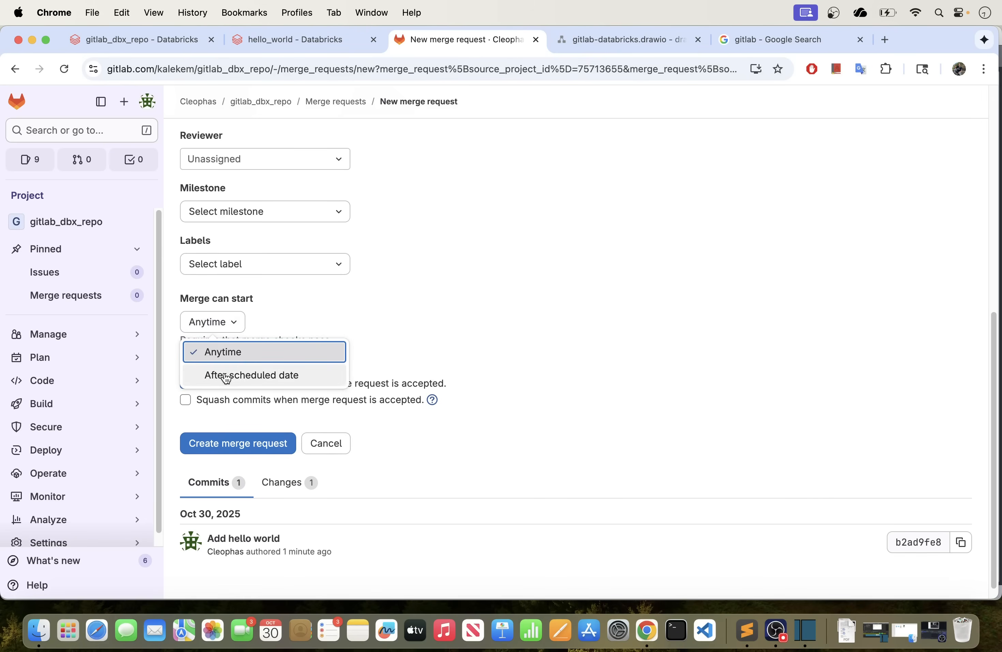
click(385, 330)
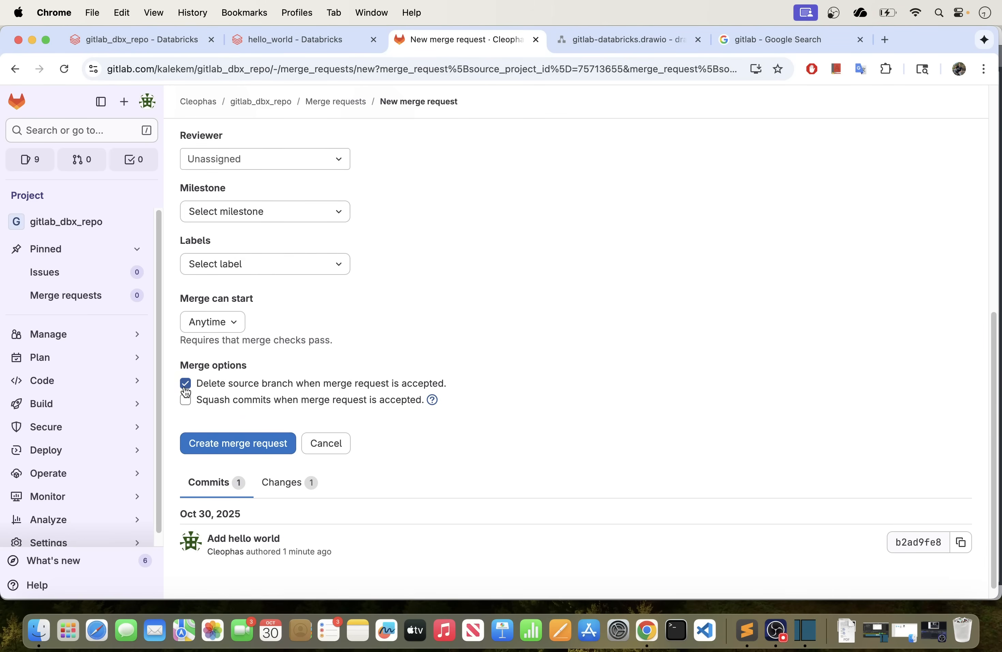
click(231, 452)
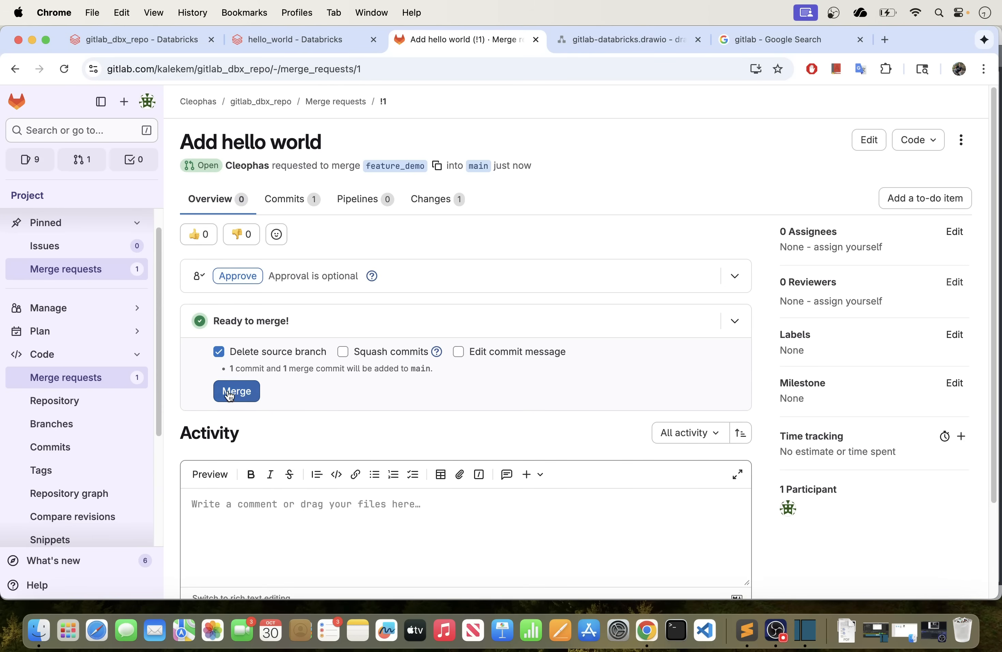
Merge the "Add hello world" request into main and delete the feature_demo source branch.
scroll(302, 377, down, 3)
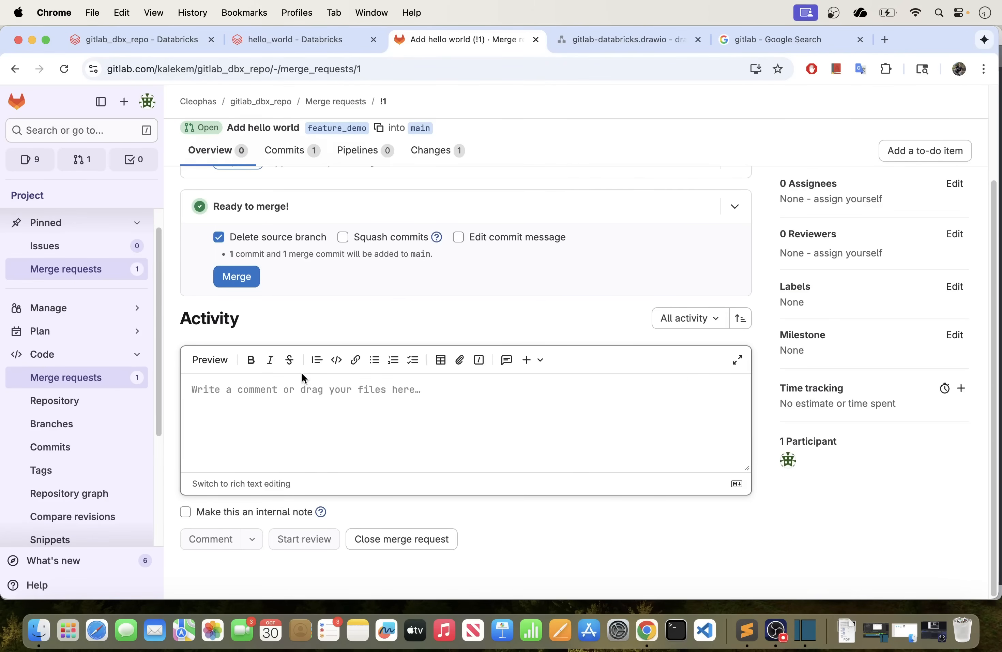
scroll(309, 349, down, 2)
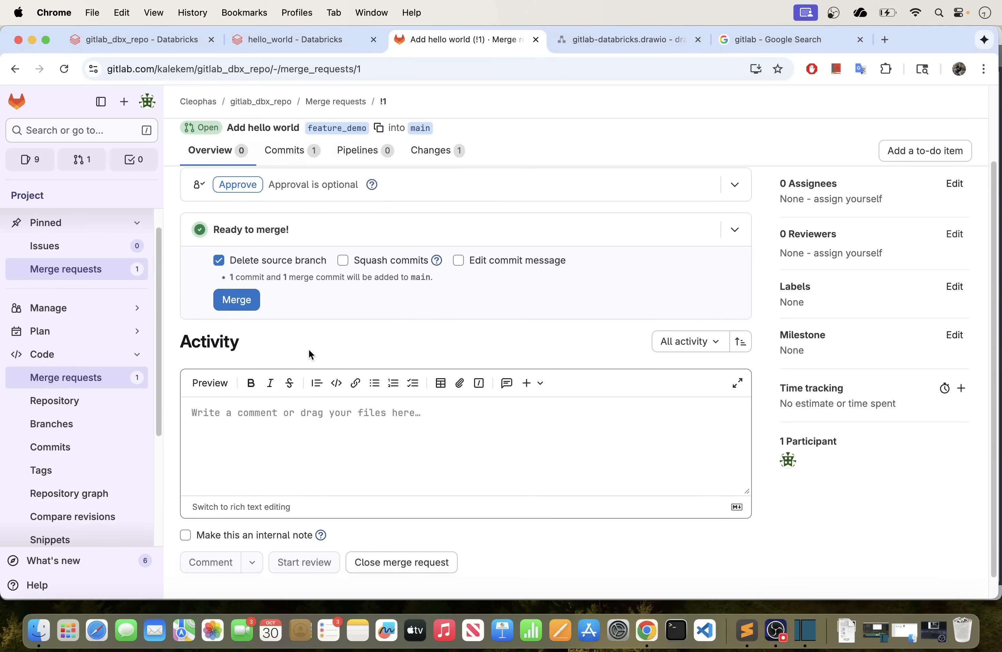
click(297, 413)
click(260, 420)
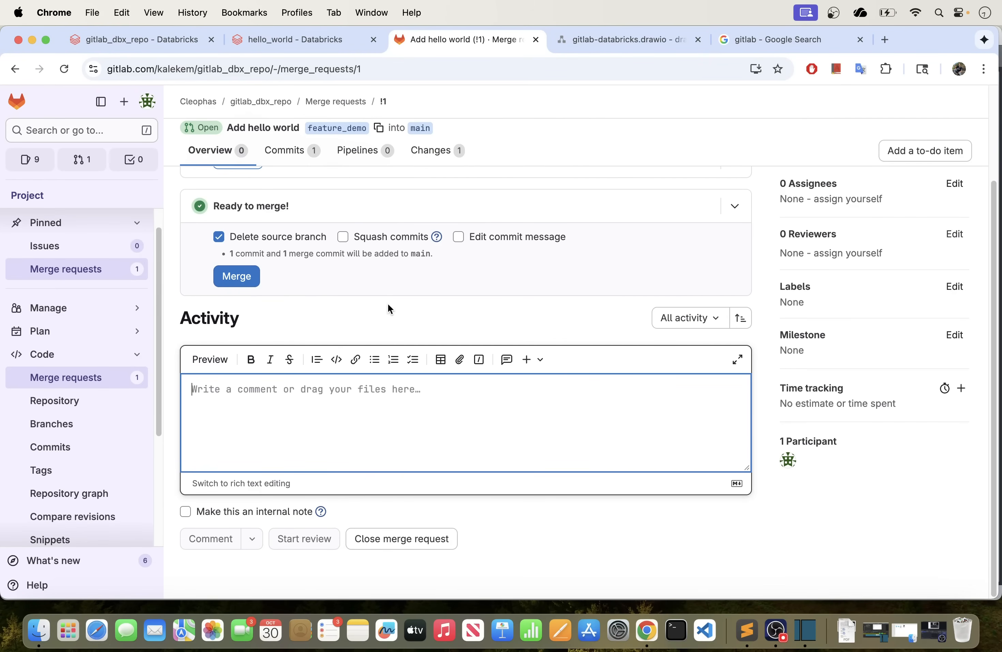
scroll(385, 310, up, 1)
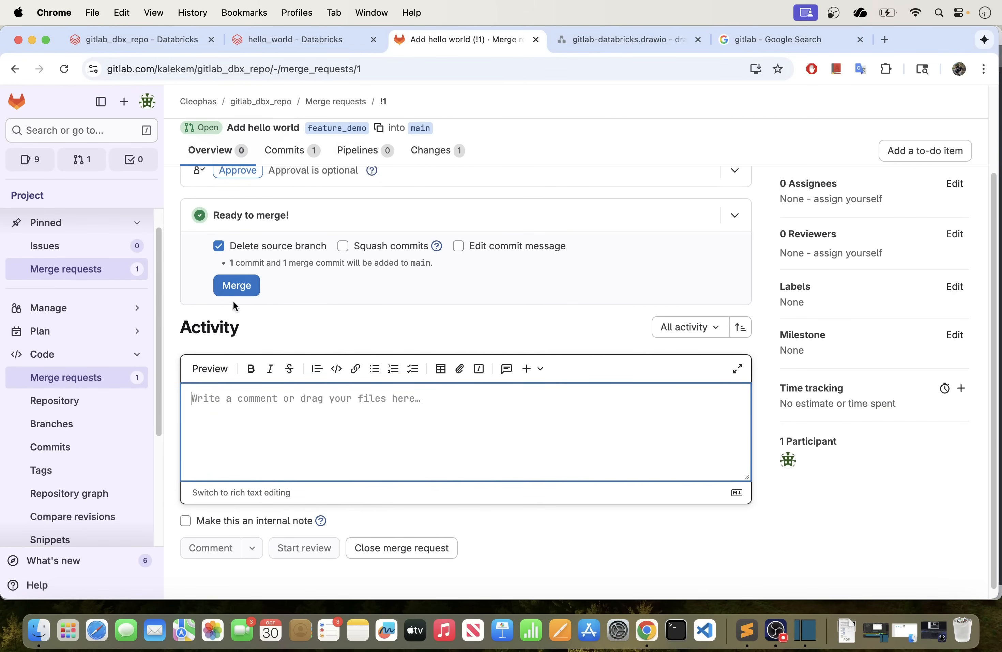
scroll(380, 310, up, 2)
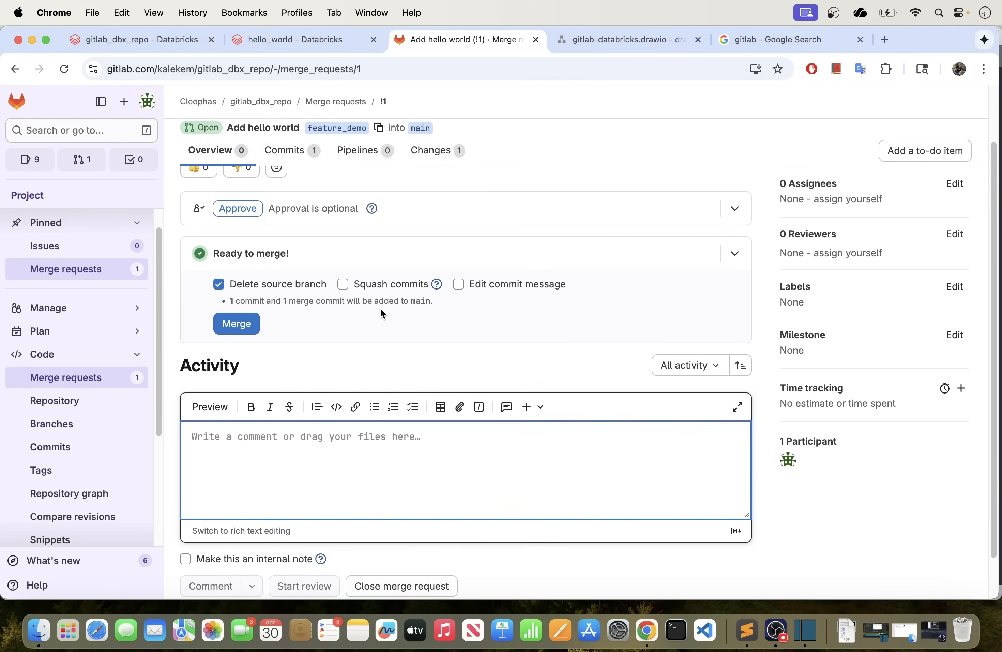
scroll(381, 314, up, 2)
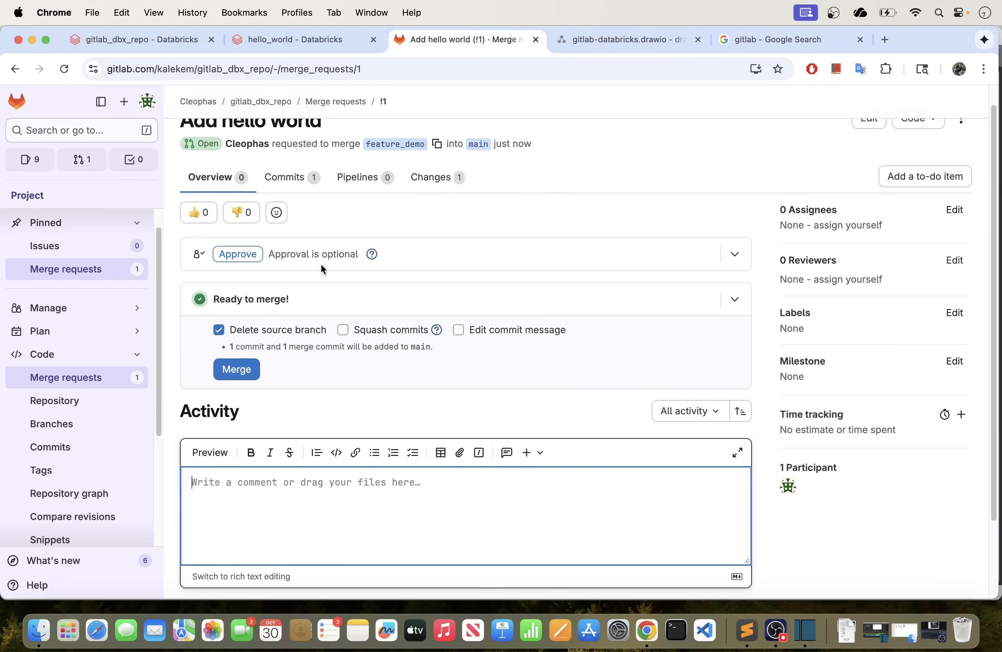
click(235, 369)
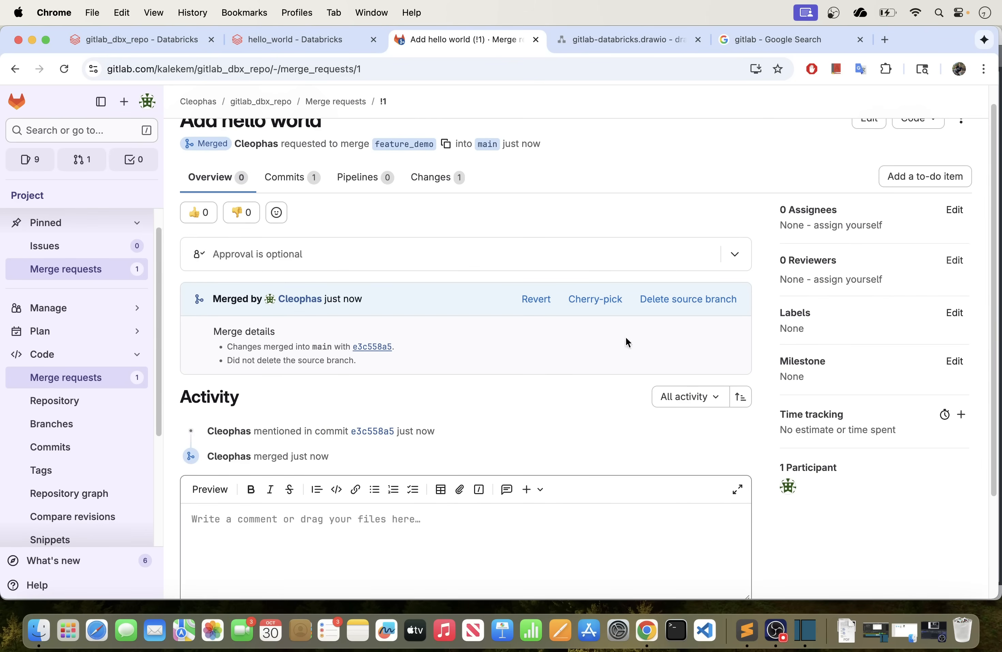
click(681, 299)
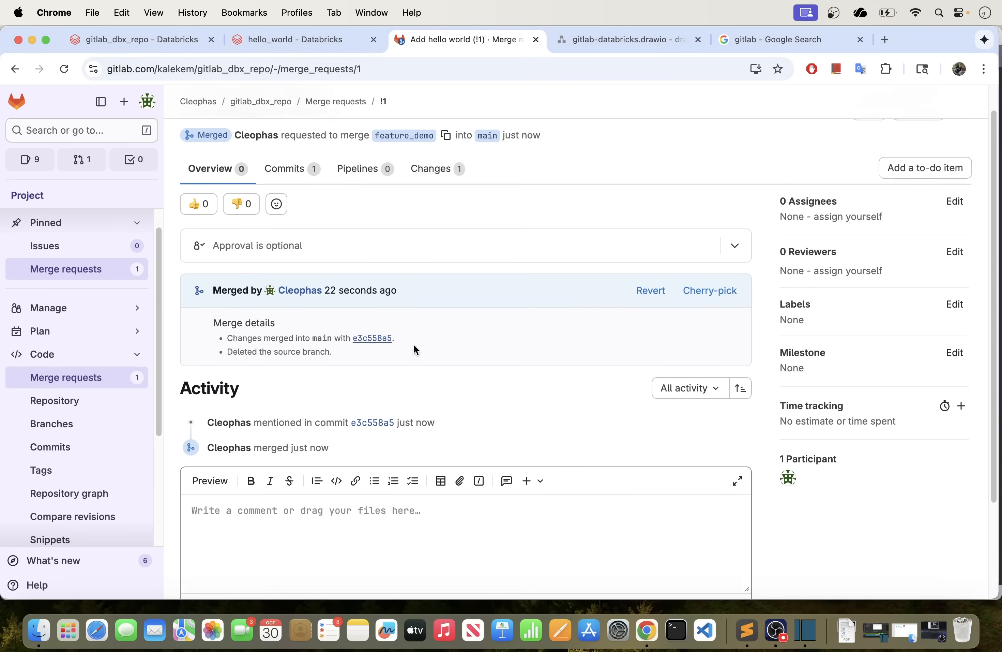
Open the main branch from the merge request and examine hello_world.ipynb there.
scroll(412, 349, up, 1)
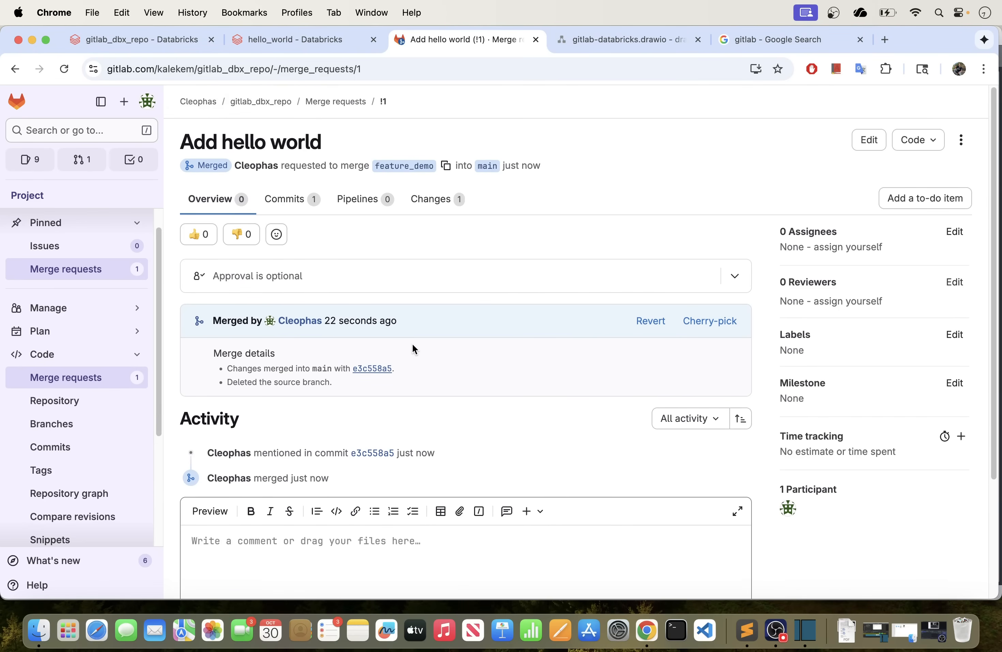
click(487, 166)
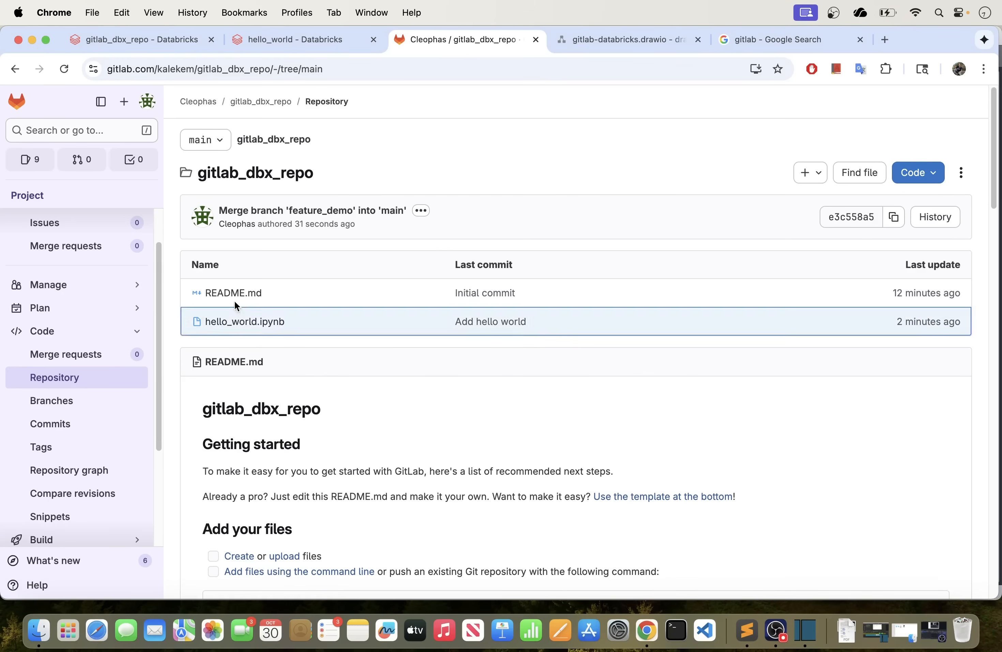
click(259, 322)
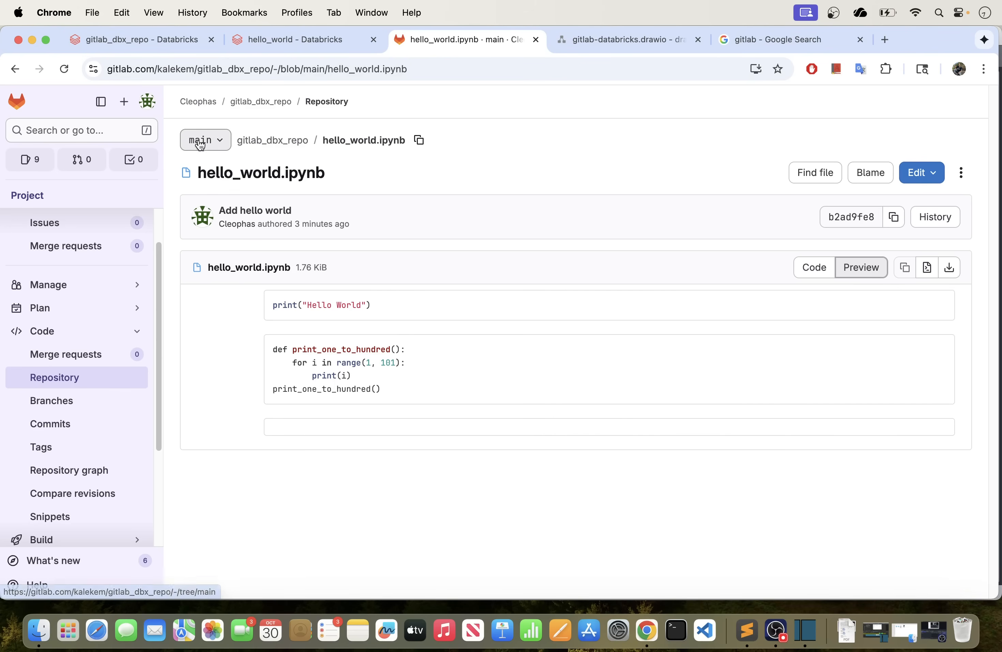
In Databricks, switch the gitlab_dbx_repo Git folder from feature_demo to the main branch, accepting the branch switch warning.
click(144, 41)
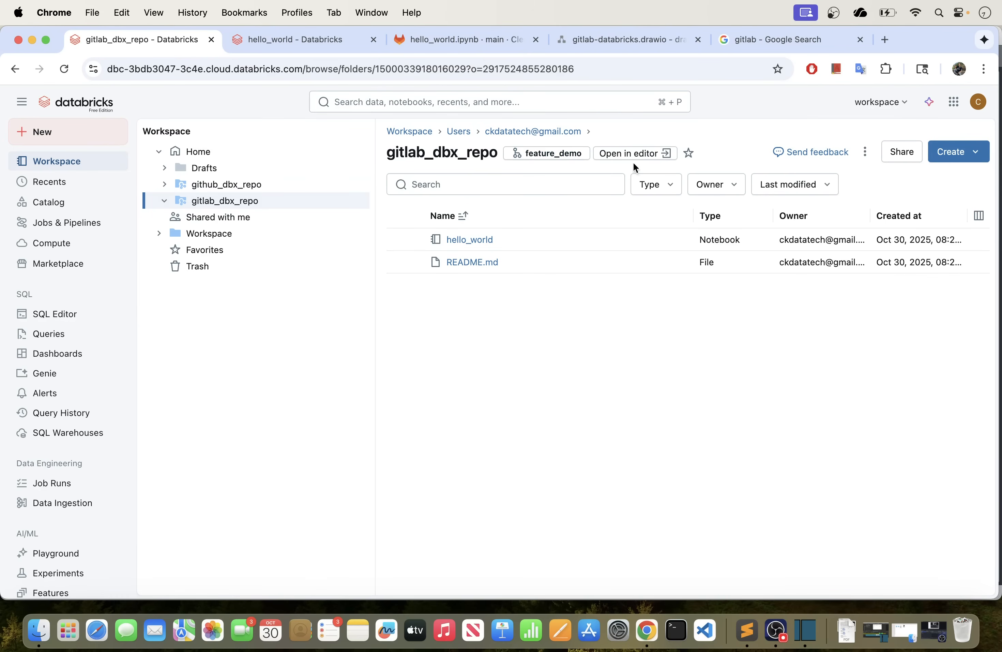
click(555, 154)
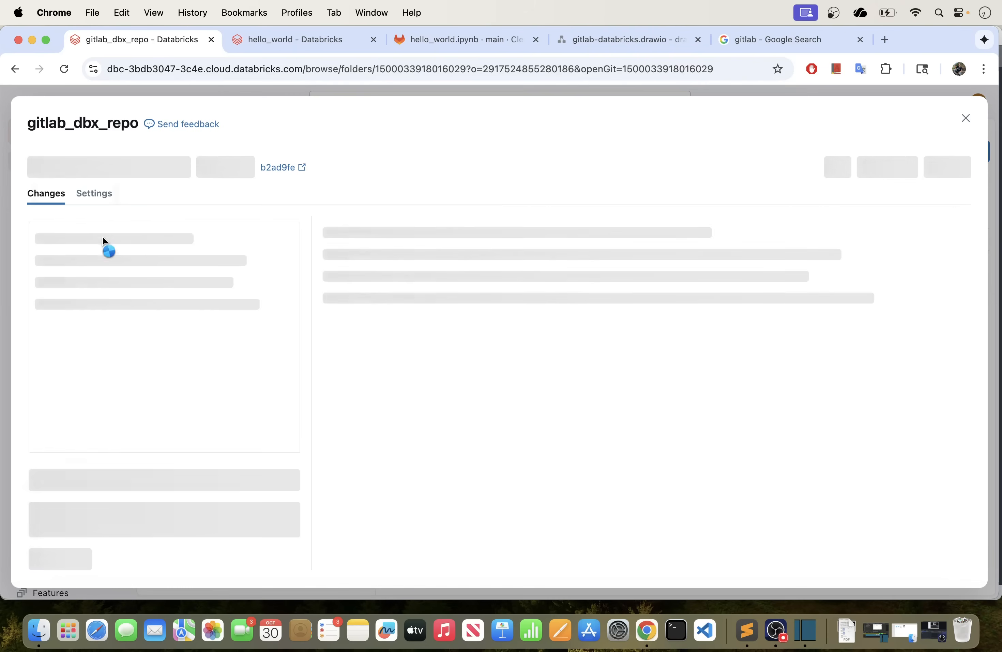
click(146, 170)
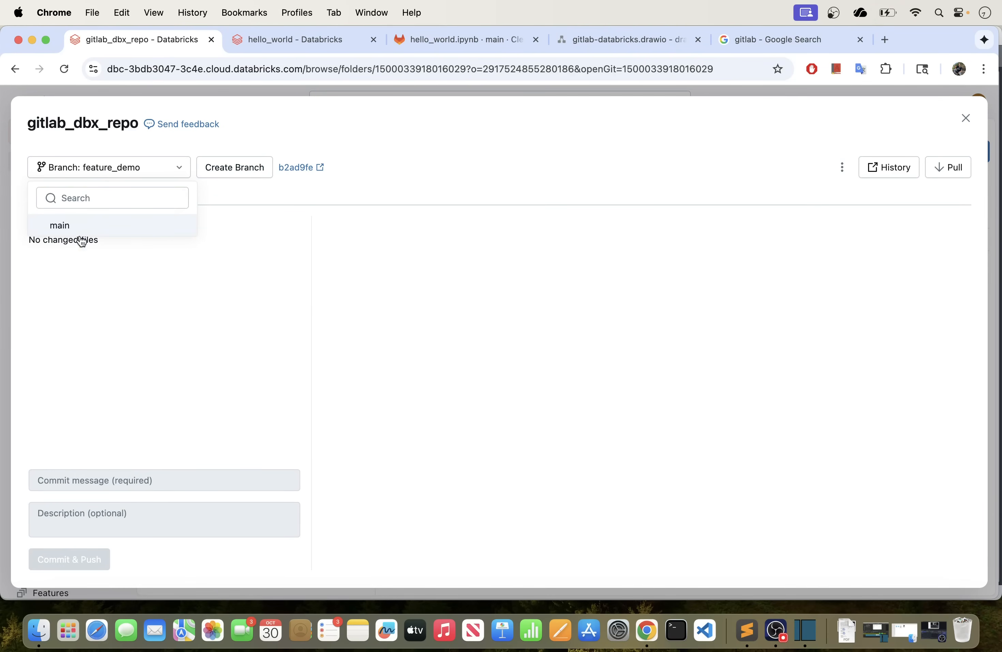
click(78, 225)
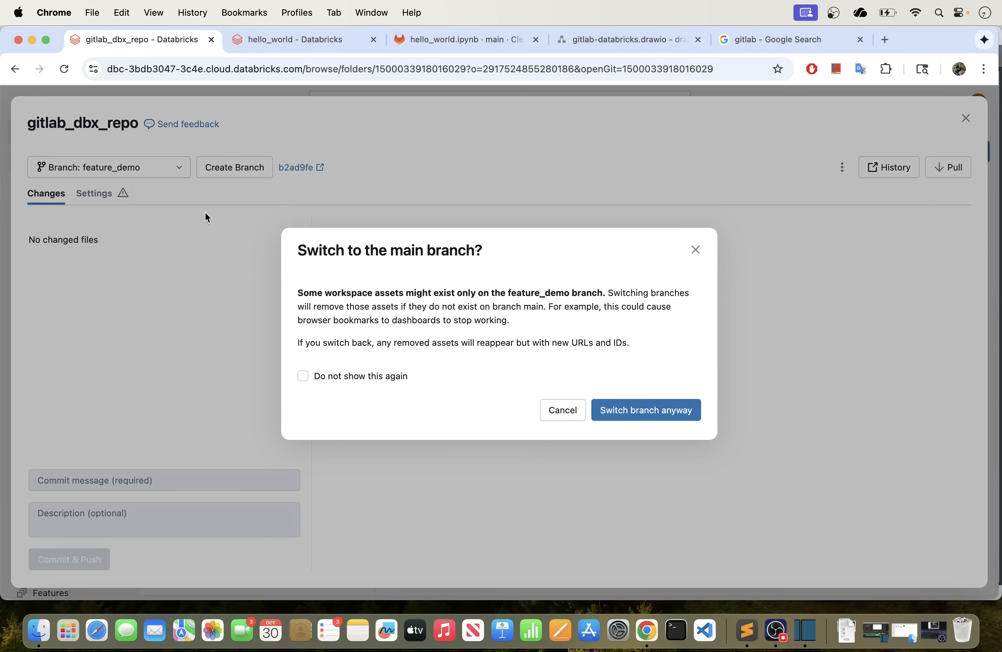
click(648, 417)
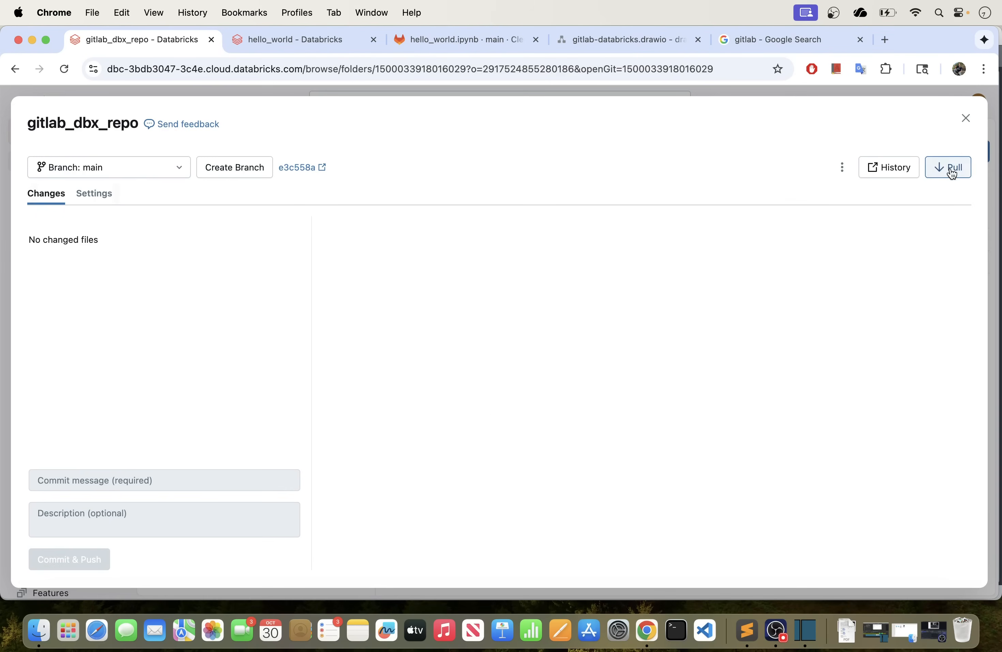
Pull the latest remote changes into main, close the Git dialog and reload the gitlab_dbx_repo folder page.
click(948, 168)
click(677, 381)
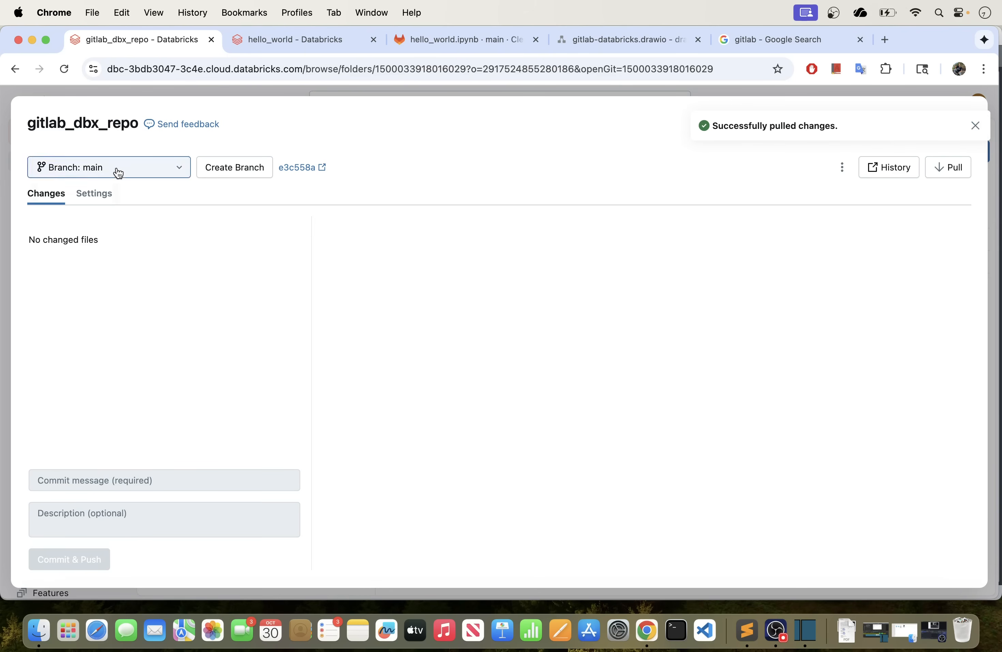
click(975, 126)
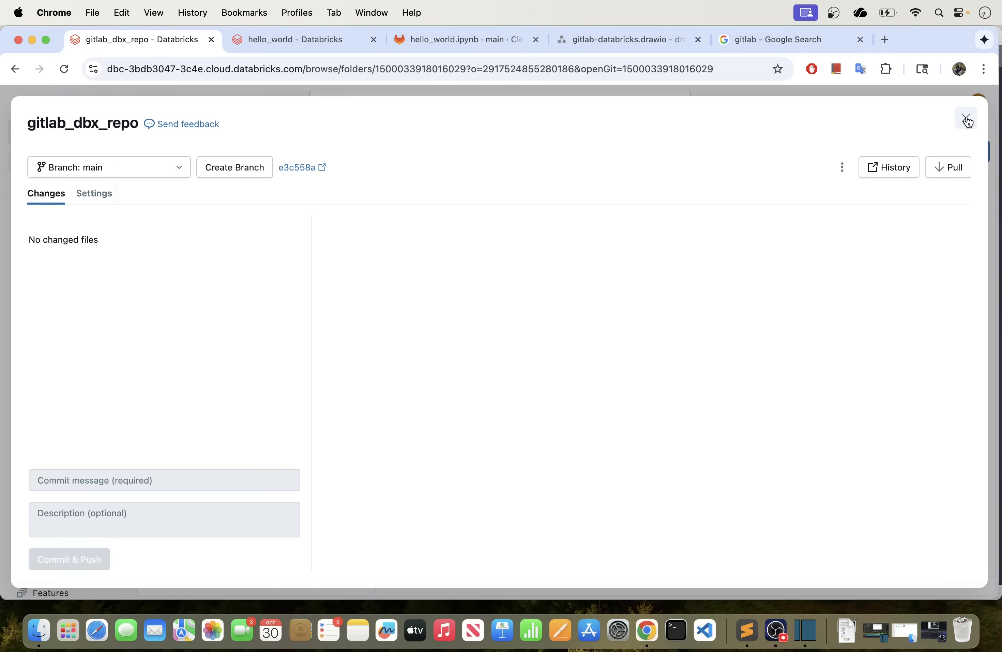
click(968, 119)
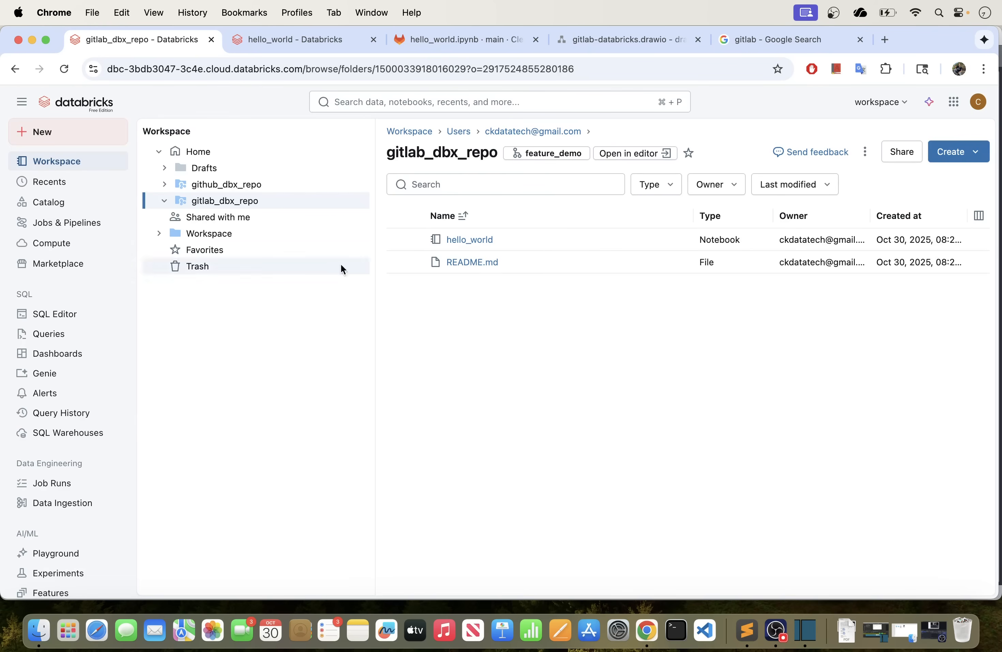
click(66, 70)
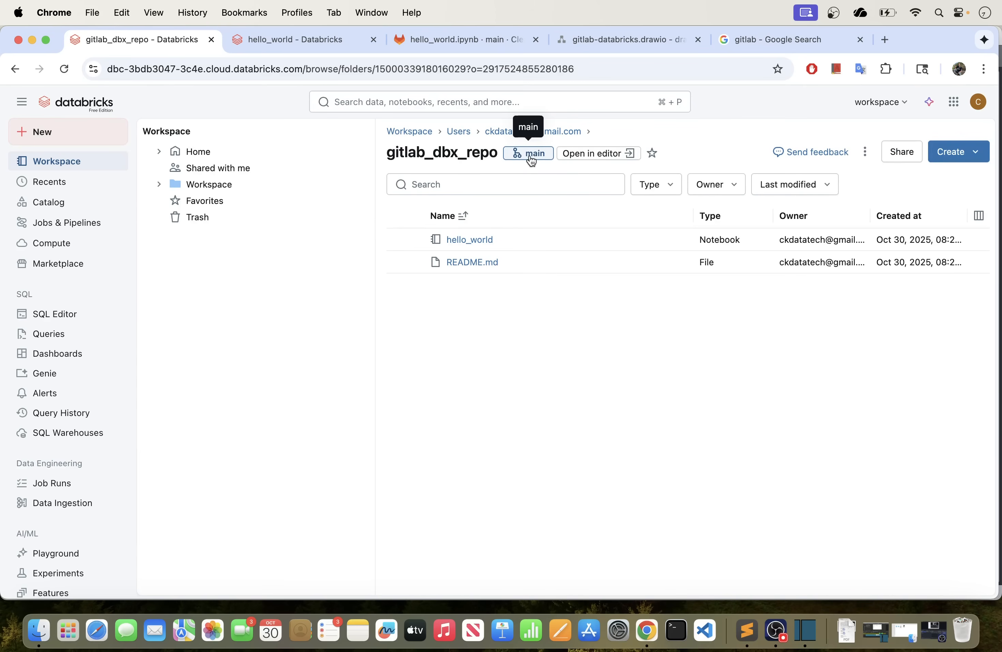
Open the hello_world notebook on main and examine the print_one_to_hundred code in its second cell.
click(469, 240)
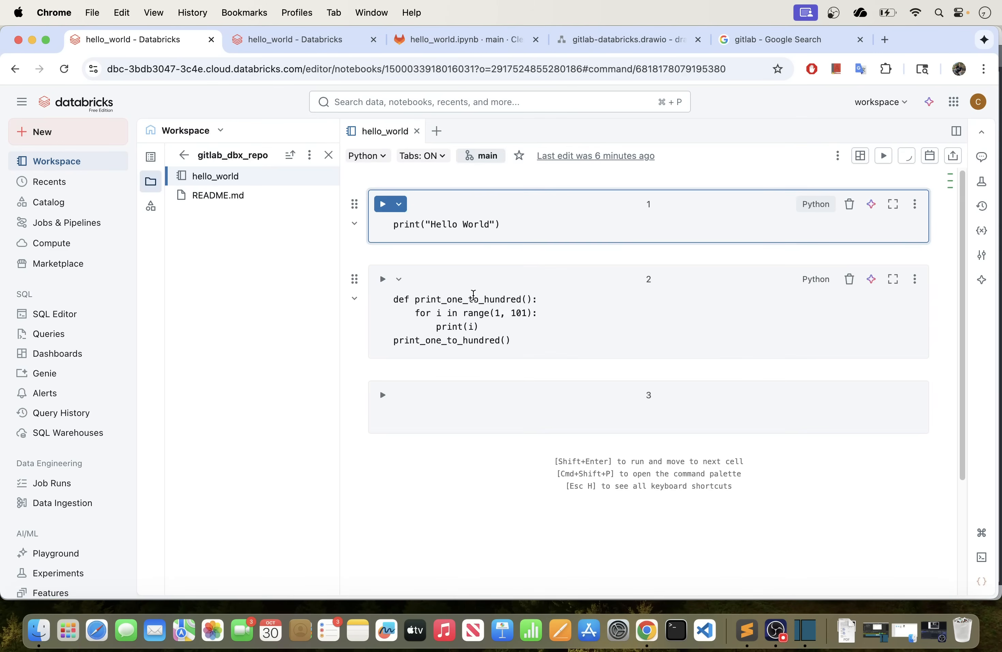
click(536, 342)
drag(537, 342, 371, 296)
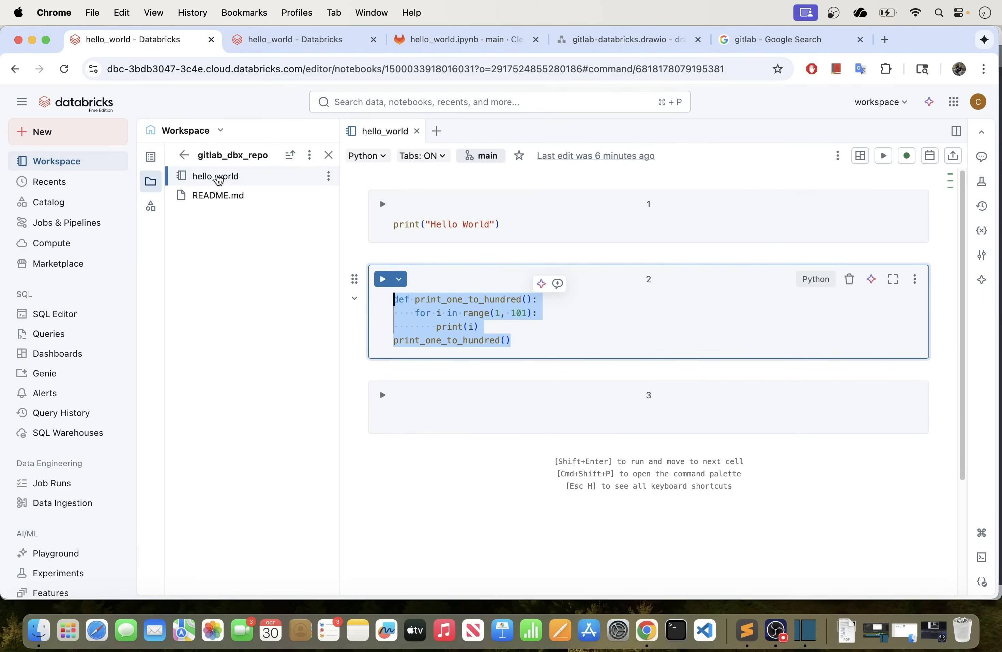
Return to the gitlab_dbx_repo folder in the workspace and compare it with hello_world.ipynb on main in GitLab.
click(187, 159)
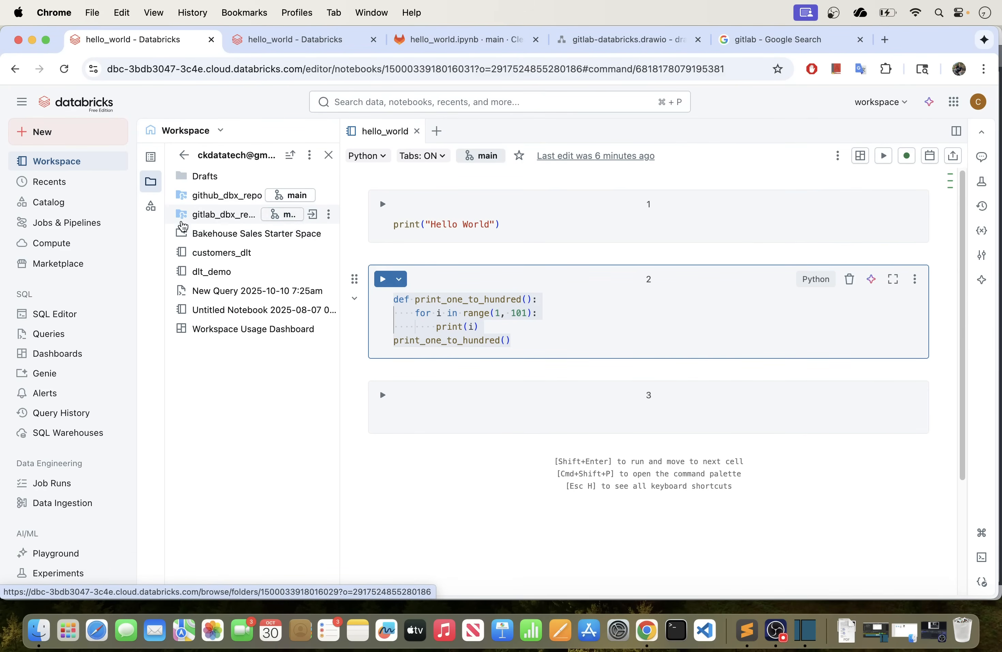
click(230, 217)
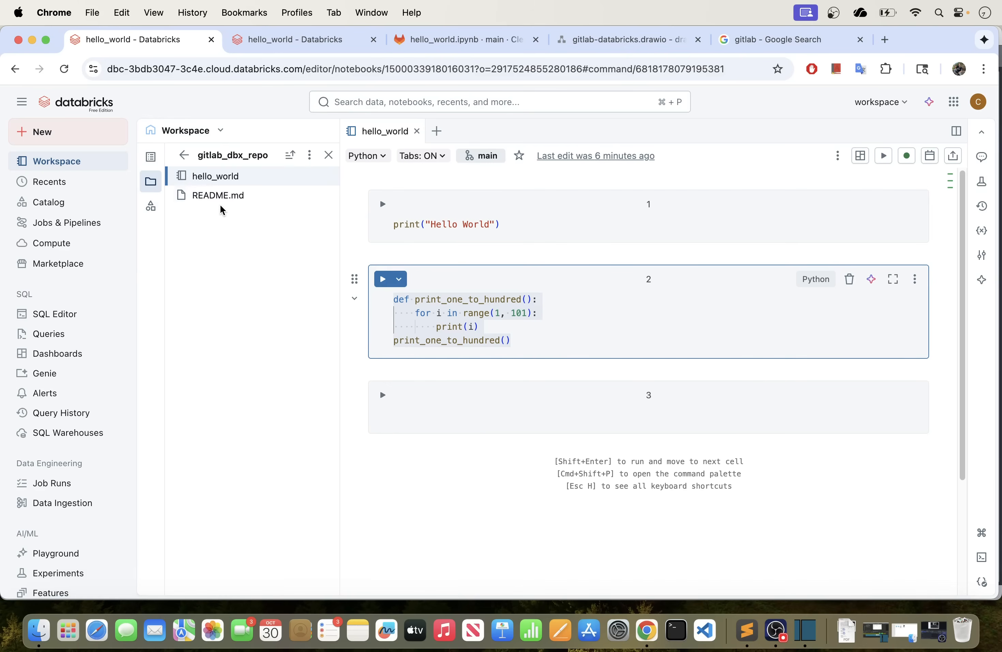
click(184, 155)
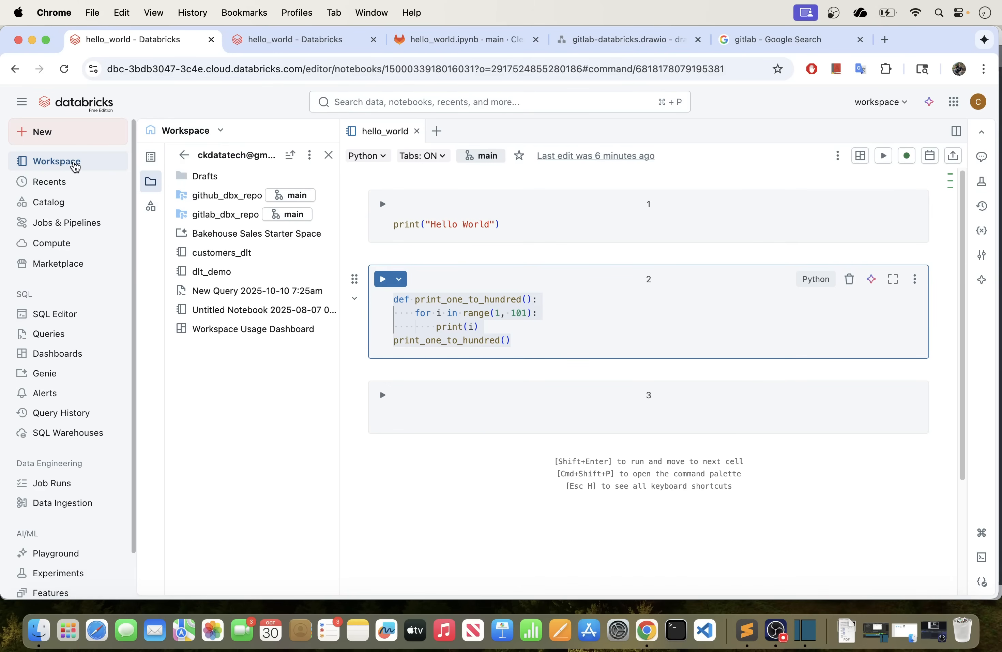
click(67, 161)
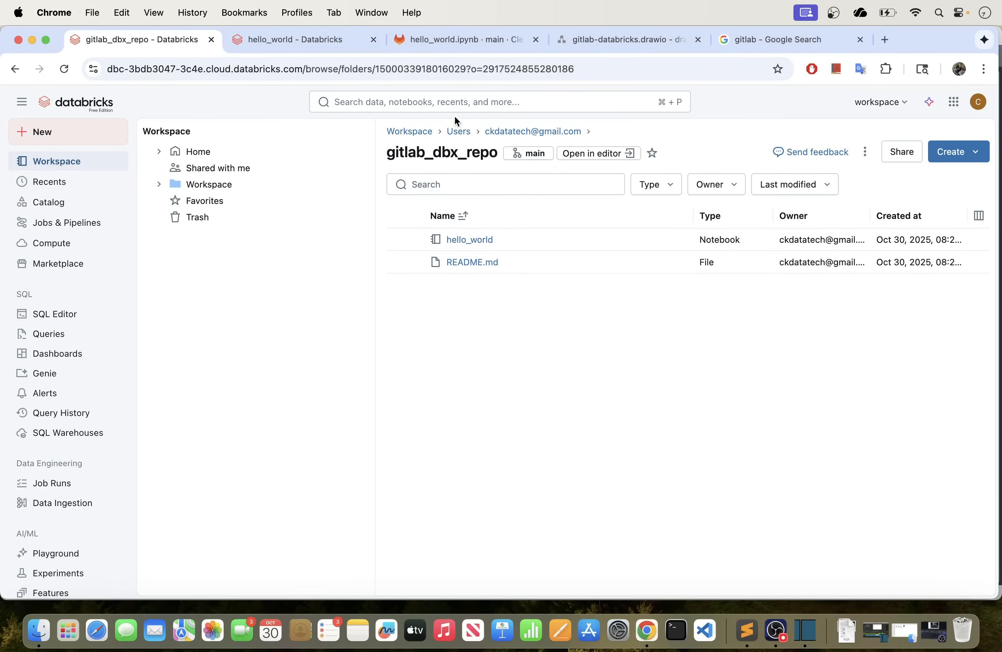
click(436, 42)
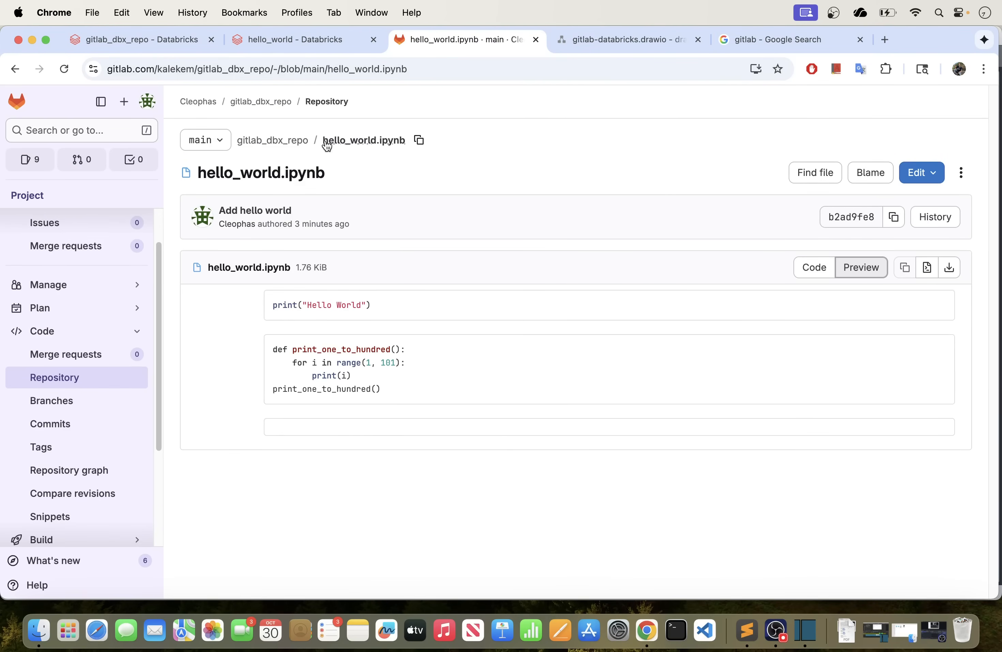
click(132, 42)
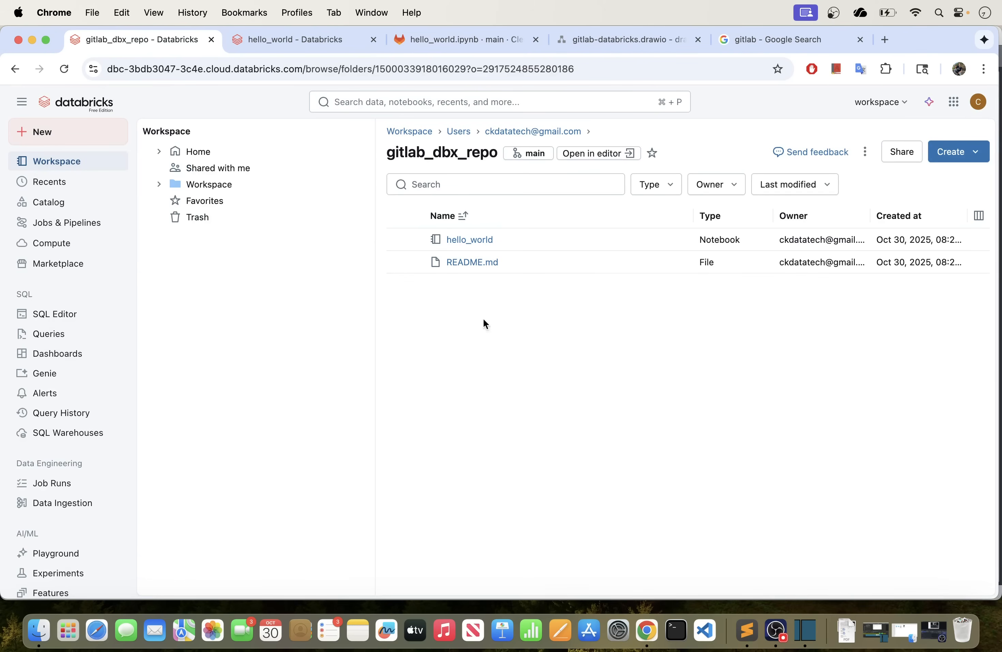